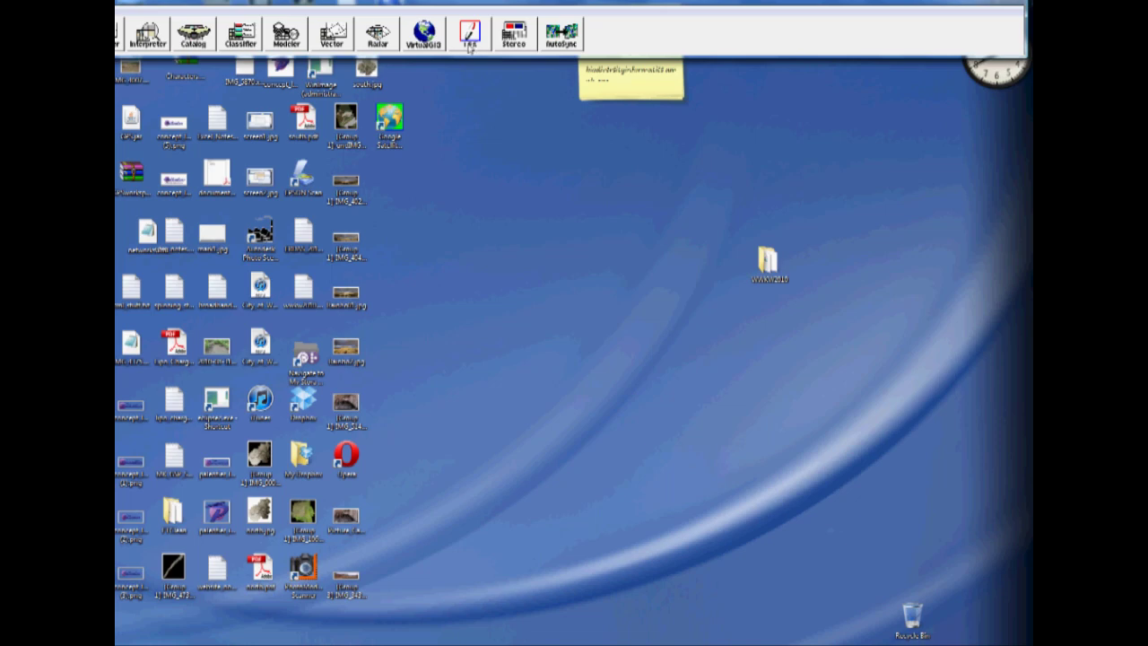
Launch the LPS Project Manager and enlarge its window
click(469, 38)
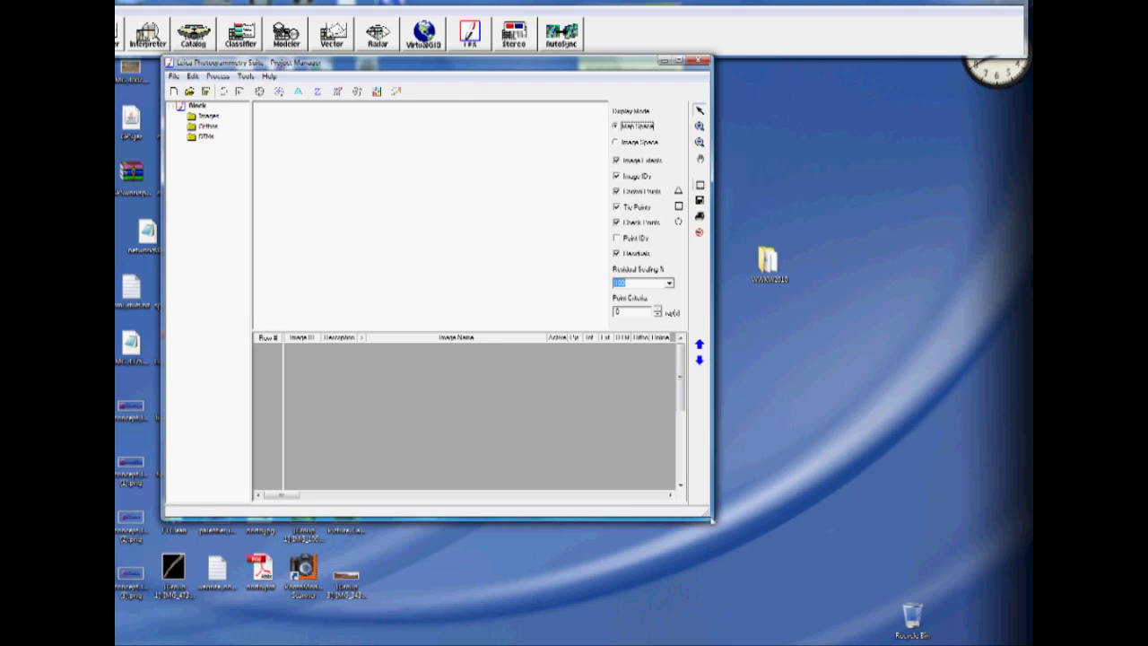
drag(713, 519, 1009, 642)
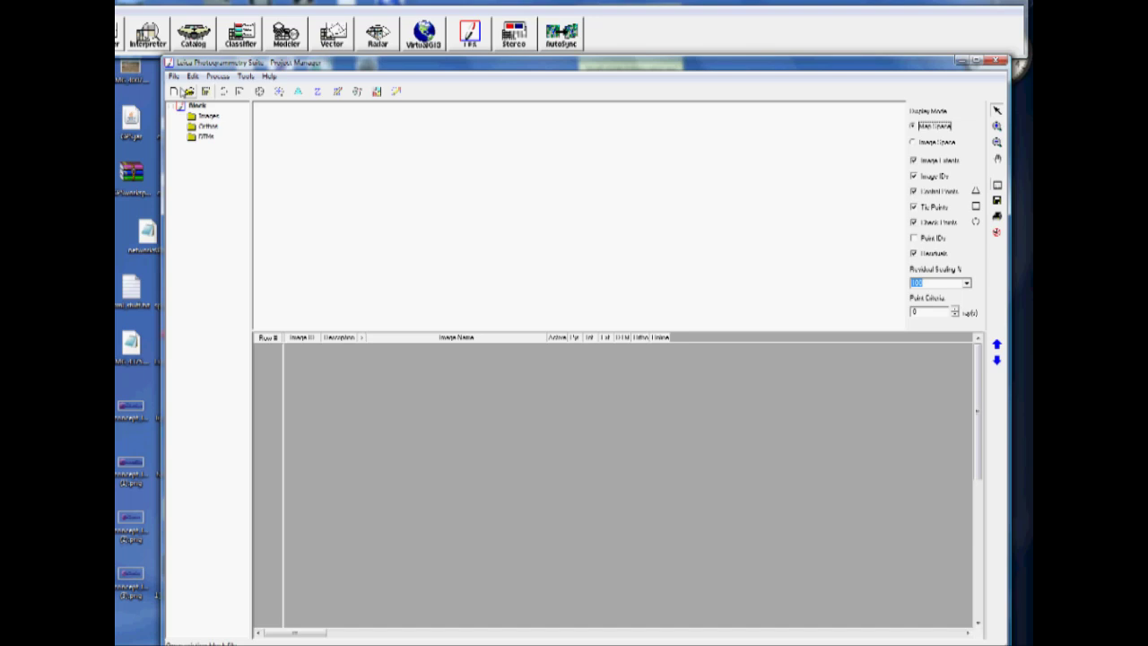
Create a new block file named newone.blk in the LPS subfolder of the project's folder under Projects
click(174, 77)
click(192, 90)
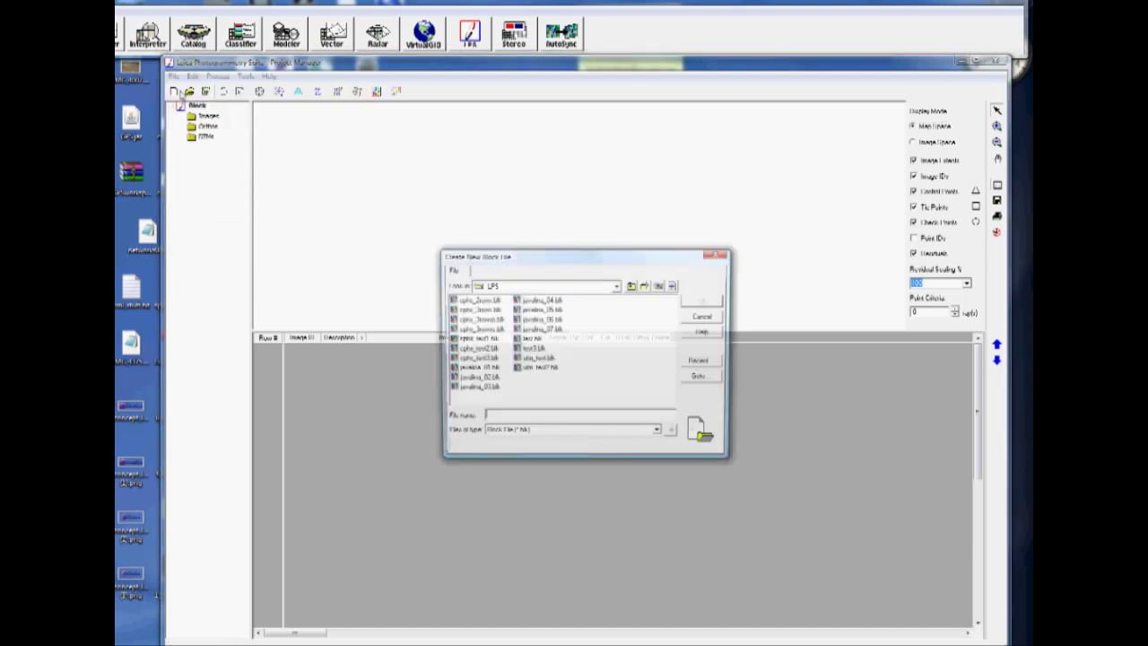
click(553, 285)
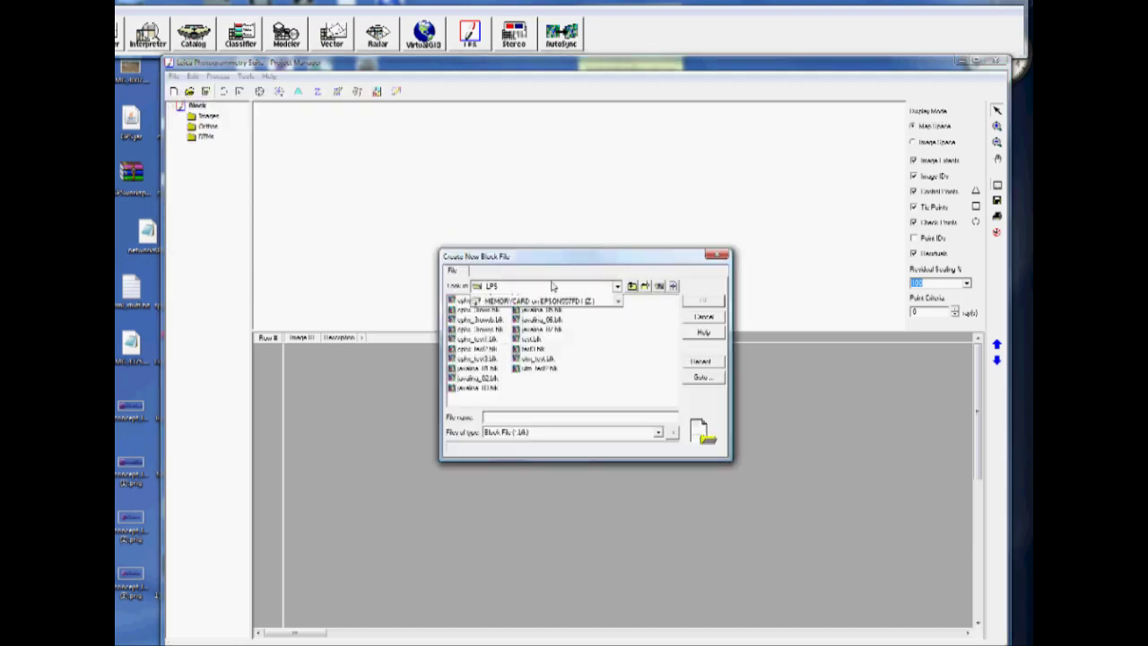
click(538, 307)
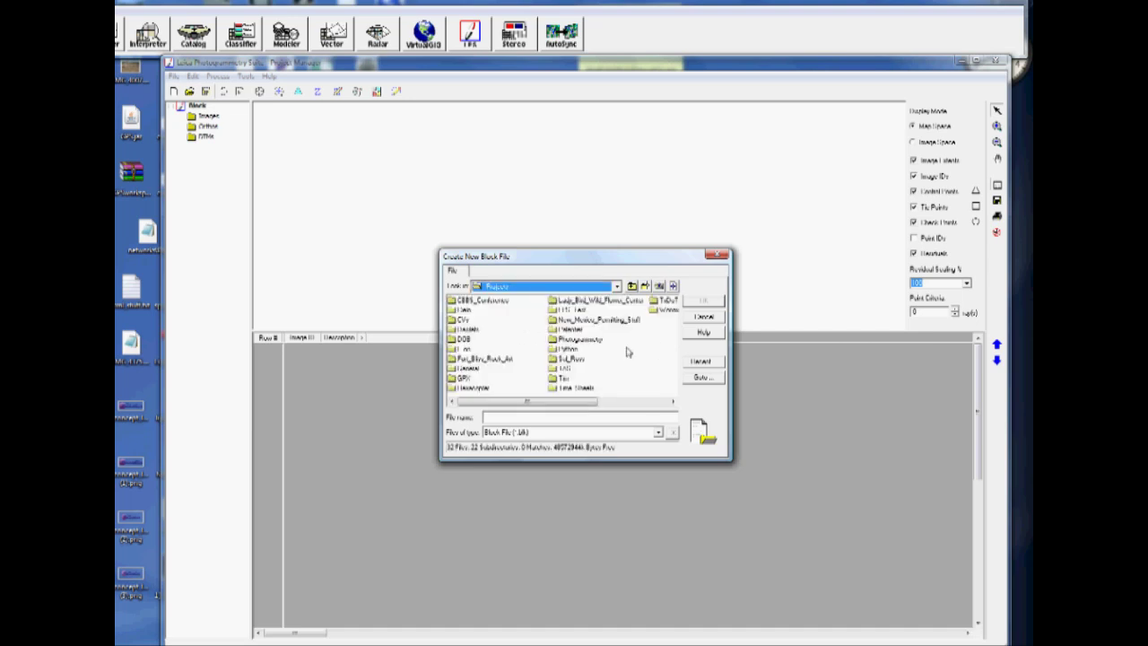
click(664, 309)
double_click(662, 310)
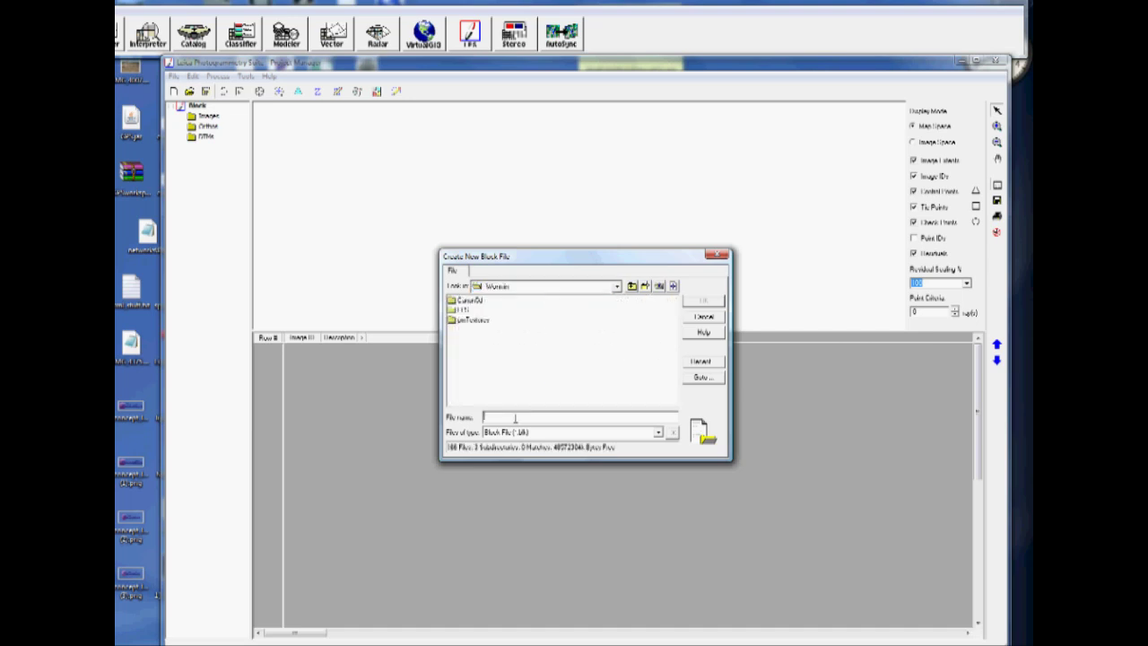
text(Nework)
click(698, 303)
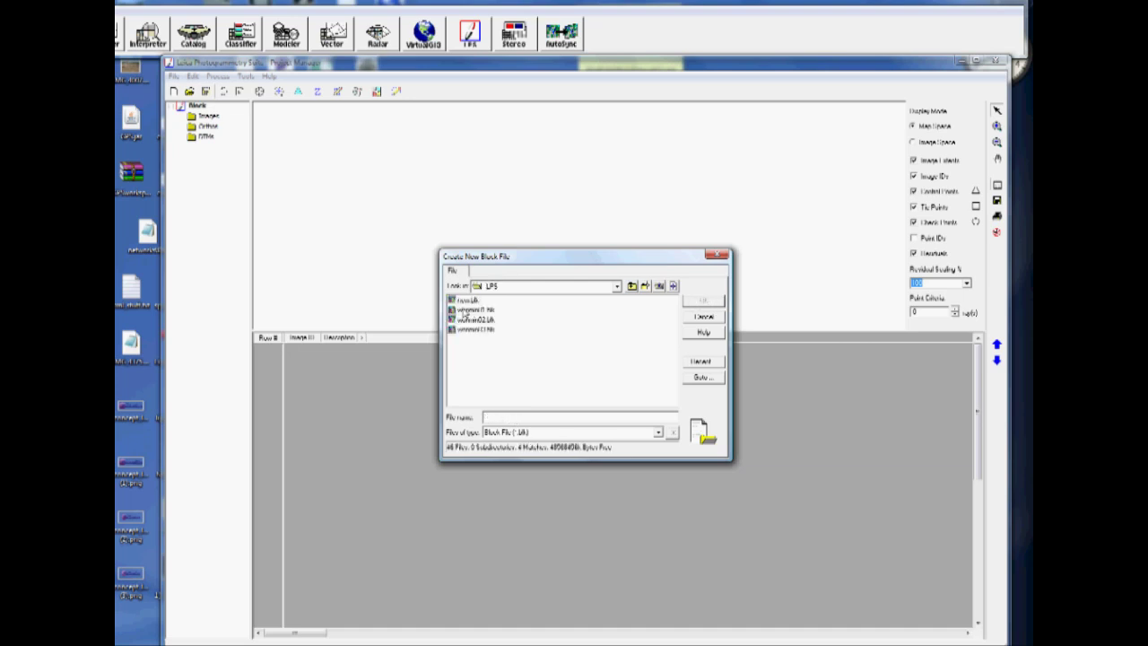
click(574, 417)
text(nomeni04.blk)
click(704, 301)
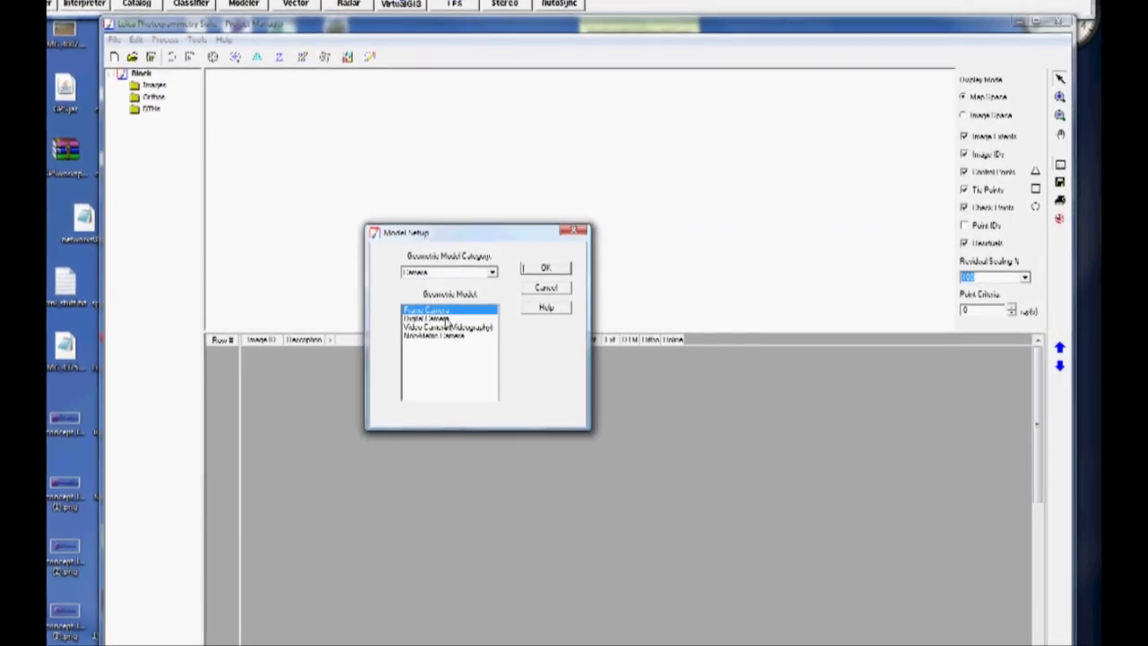
Choose the Digital Camera geometric model and set the reference system to the LSR (Unknown) projection with horizontal units in meters
click(440, 319)
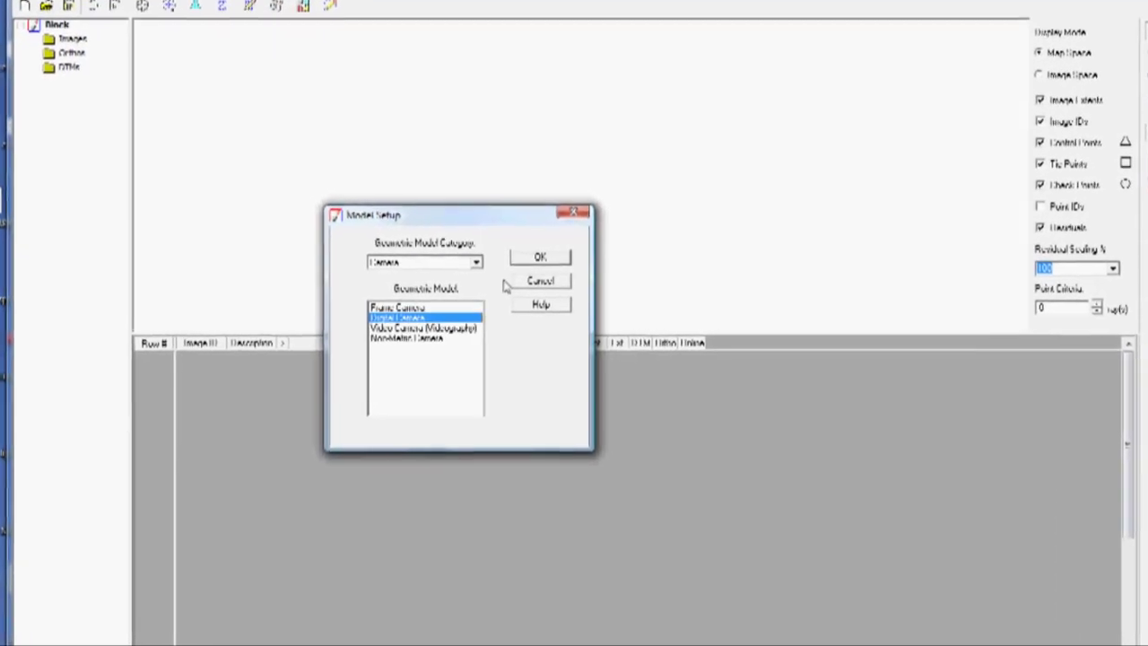
click(540, 256)
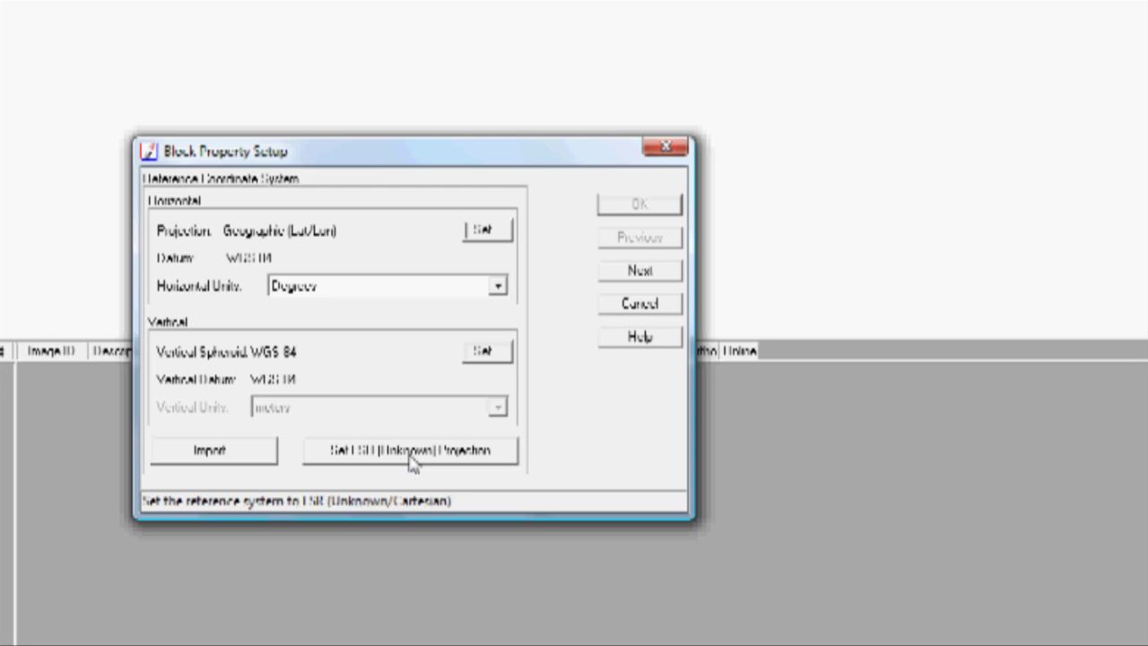
click(411, 459)
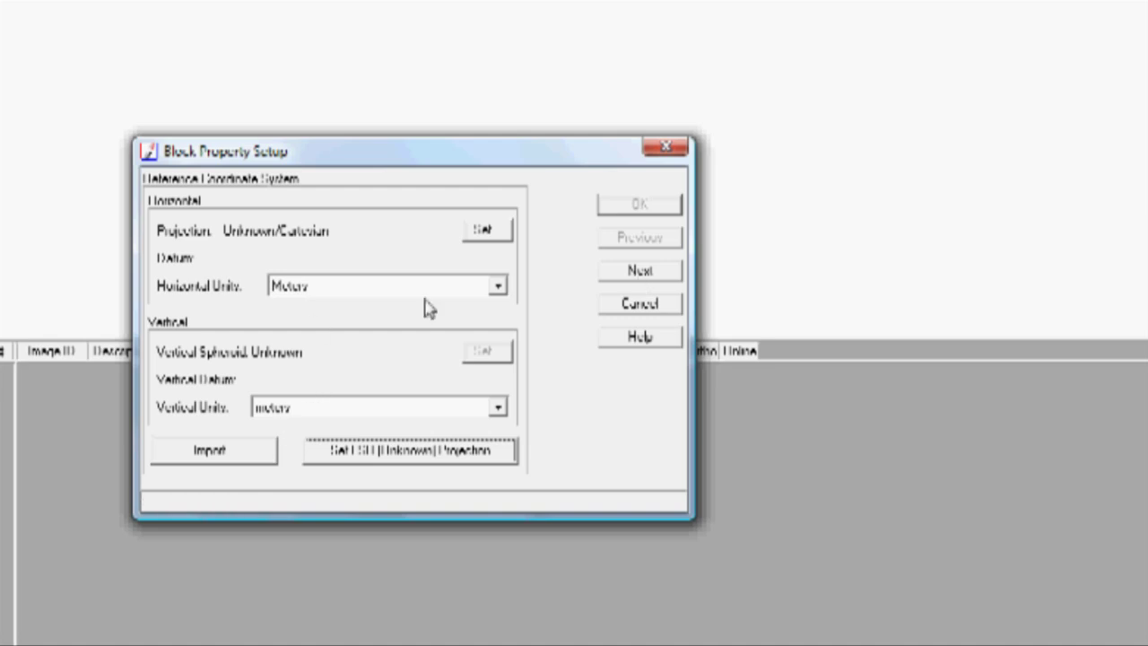
click(494, 285)
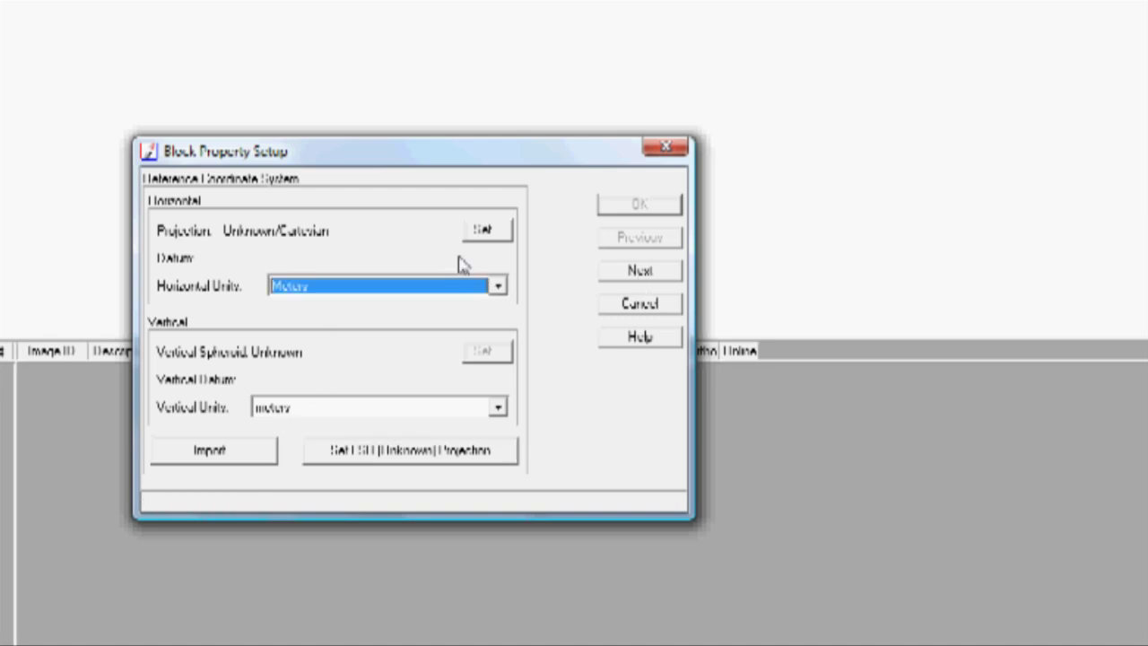
click(649, 278)
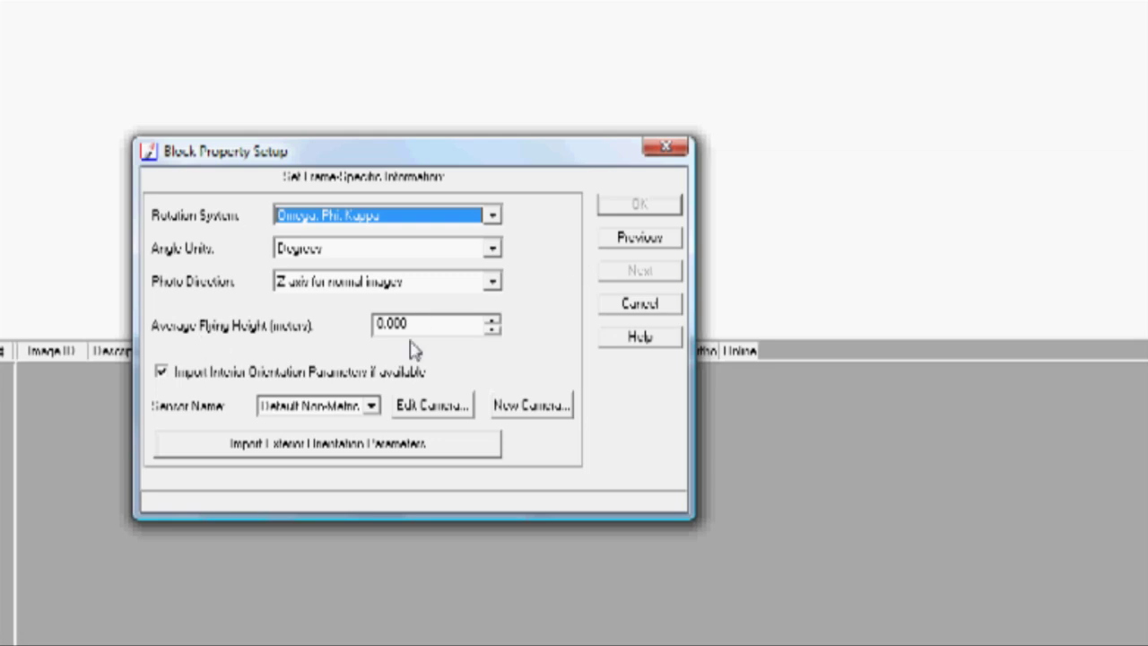
Set the block's average flying height to 45 meters
key(Tab)
key(Tab)
key(Tab)
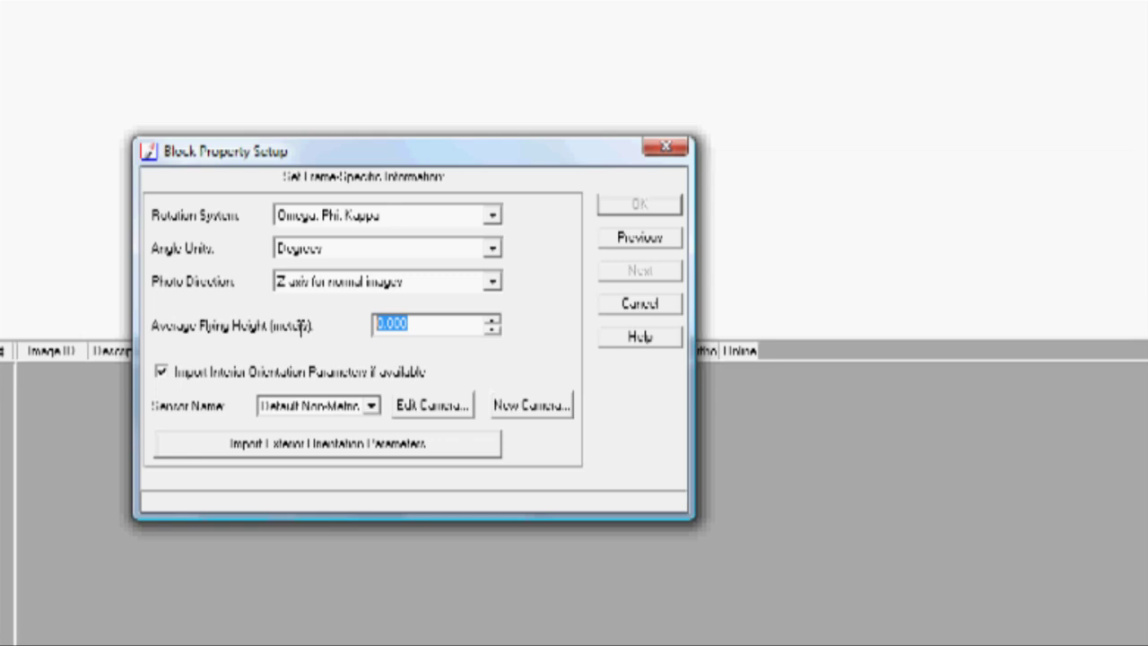
text(45)
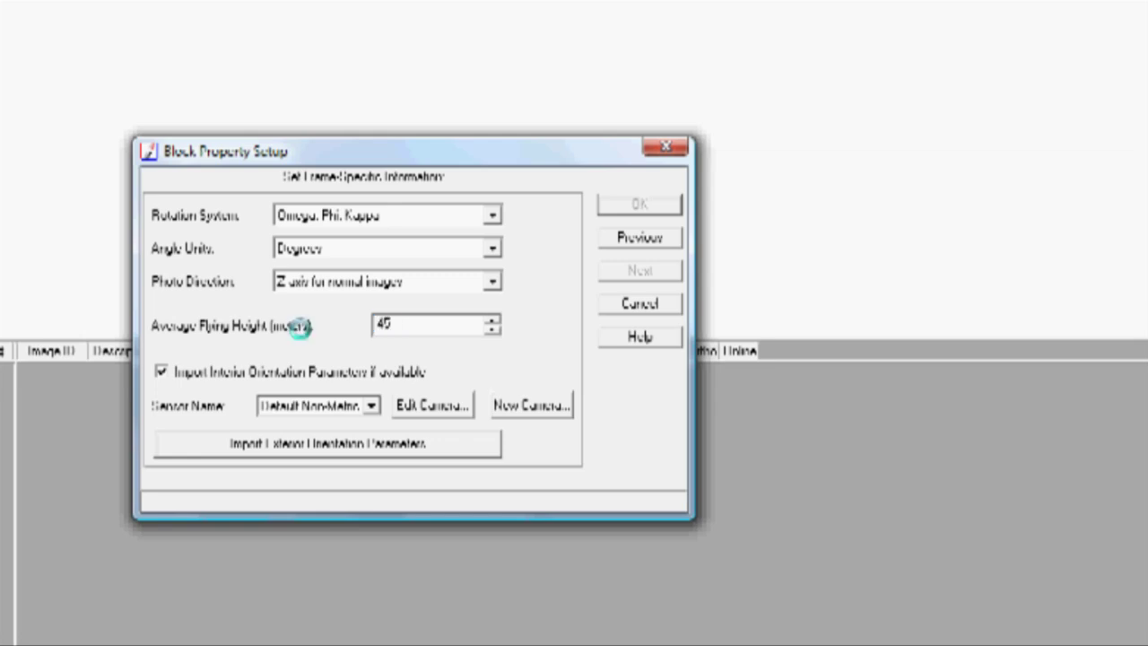
Edit the default non-metric camera, giving it the name Canon 5D, the description 24mm and a focal length of 24.7568 mm
click(446, 413)
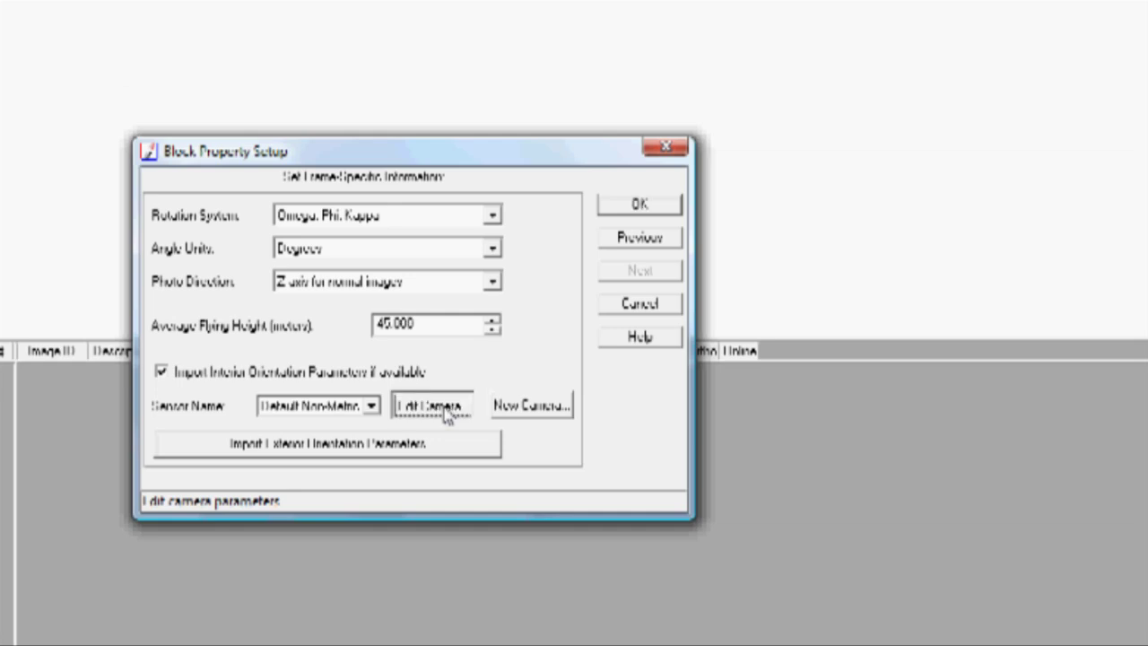
drag(362, 199, 104, 205)
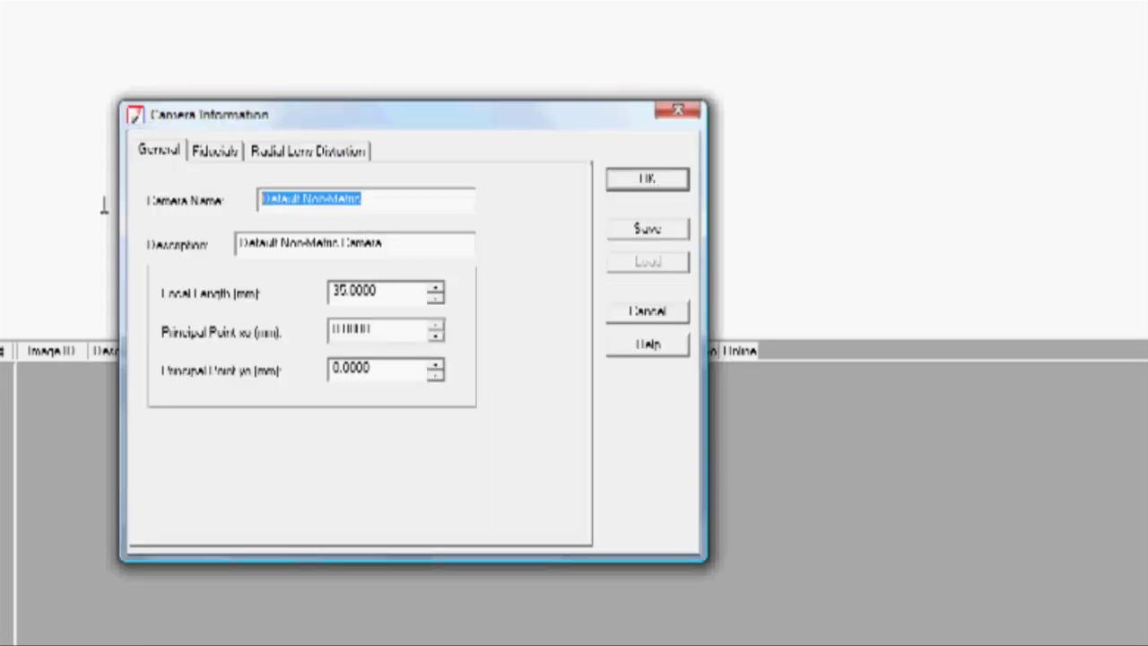
text(Canon)
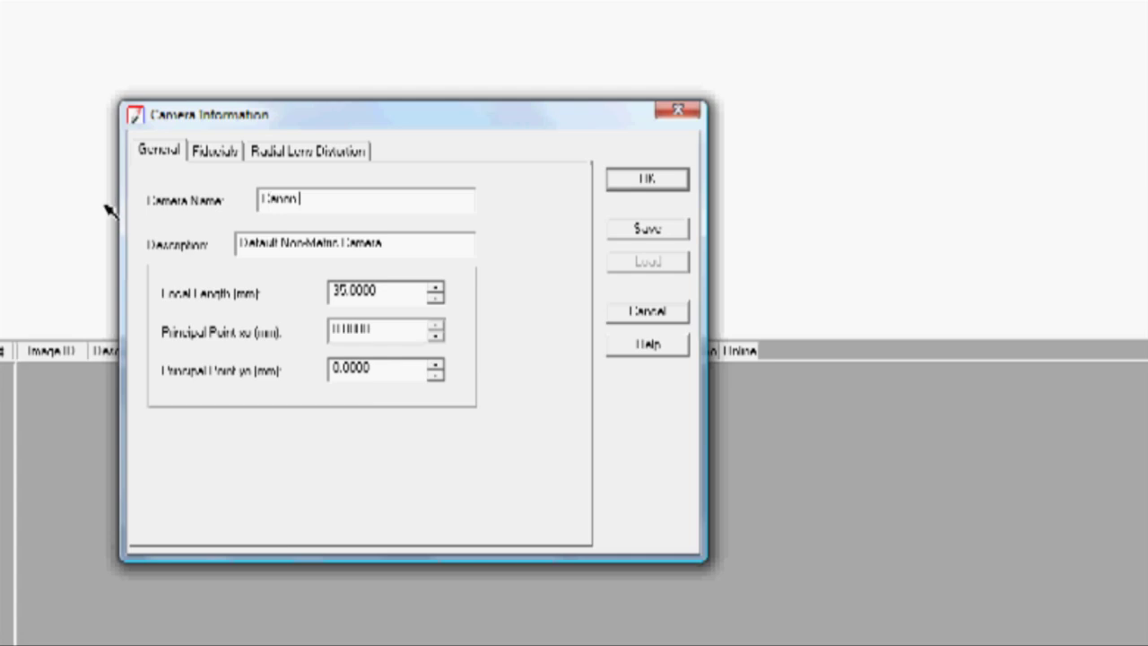
text( S0)
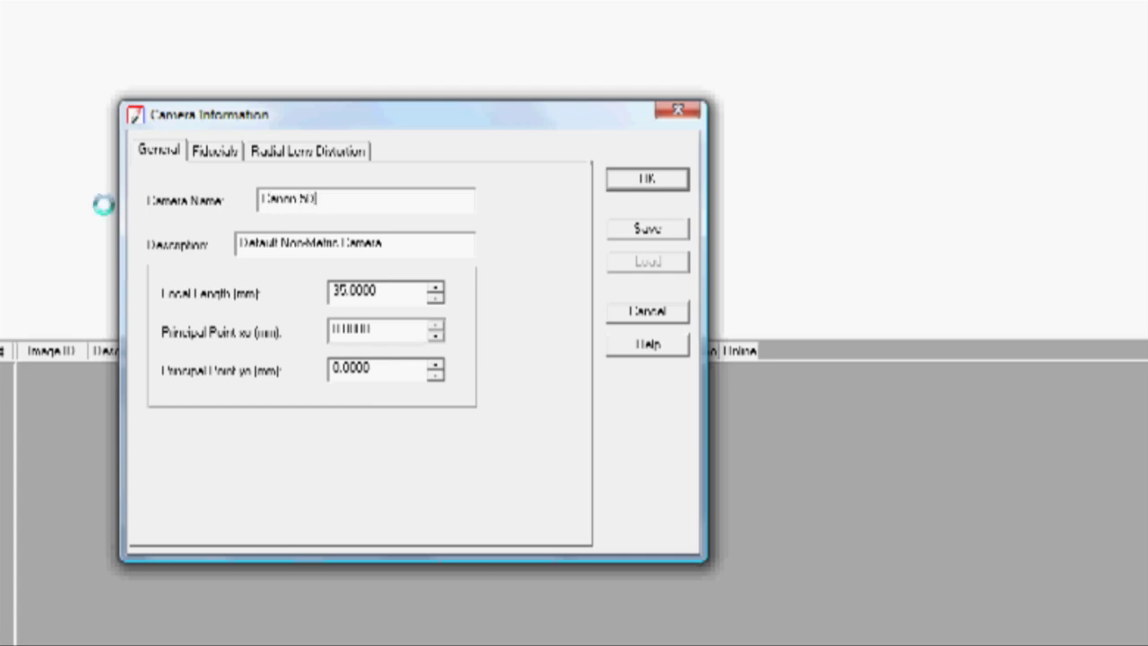
key(Tab)
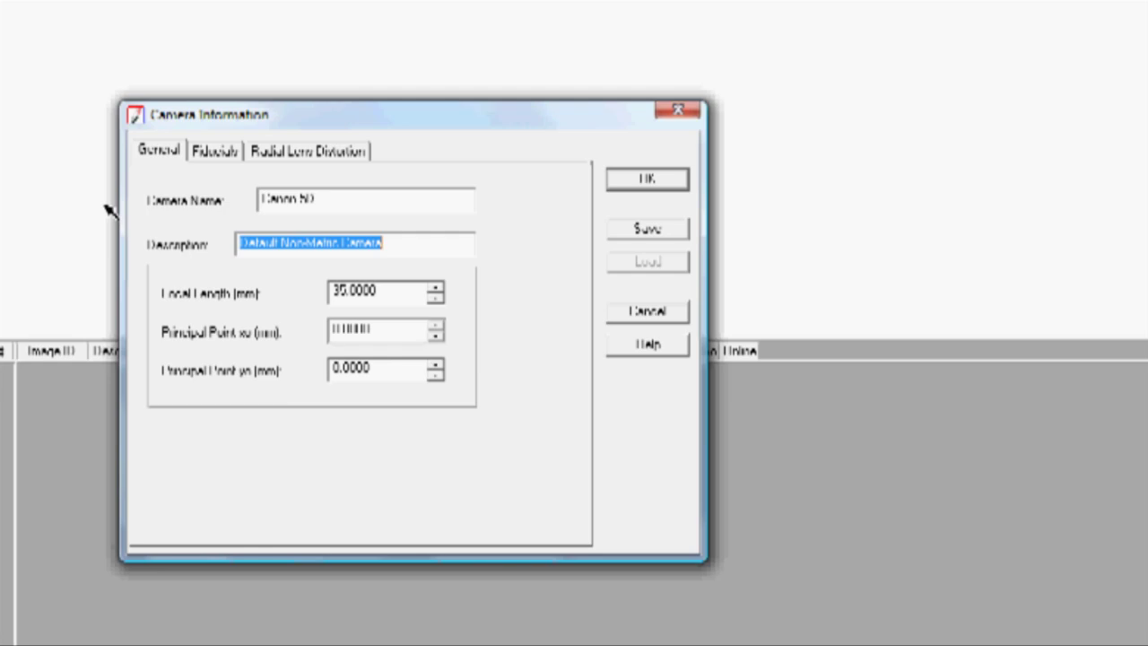
text(24mm)
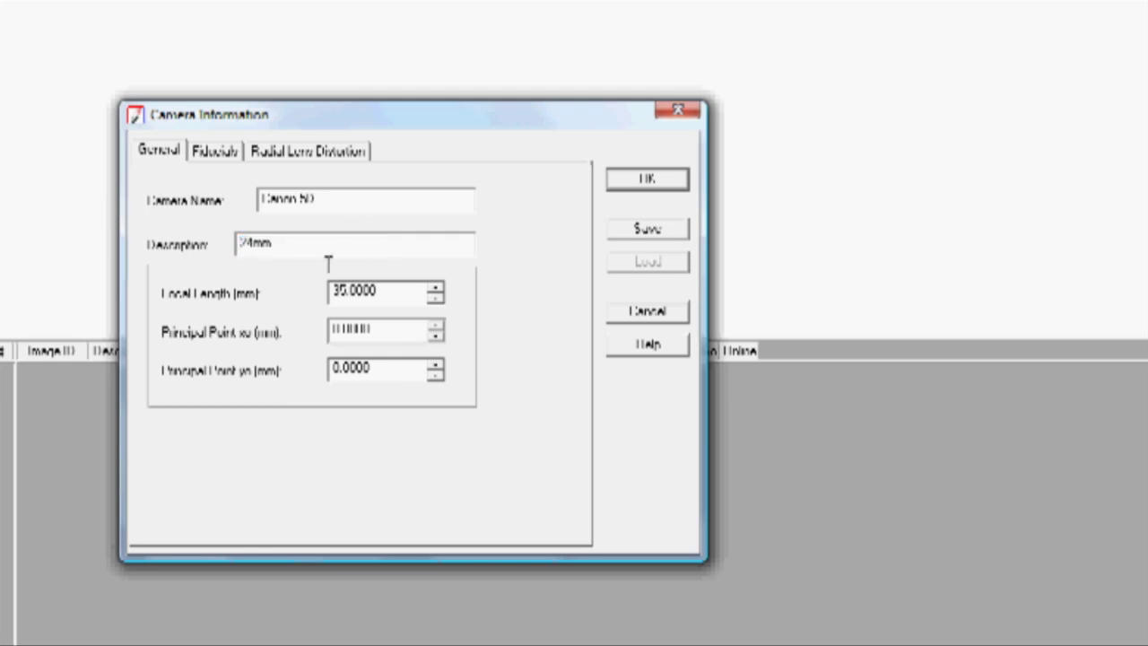
double_click(351, 289)
text(24.7568)
key(Tab)
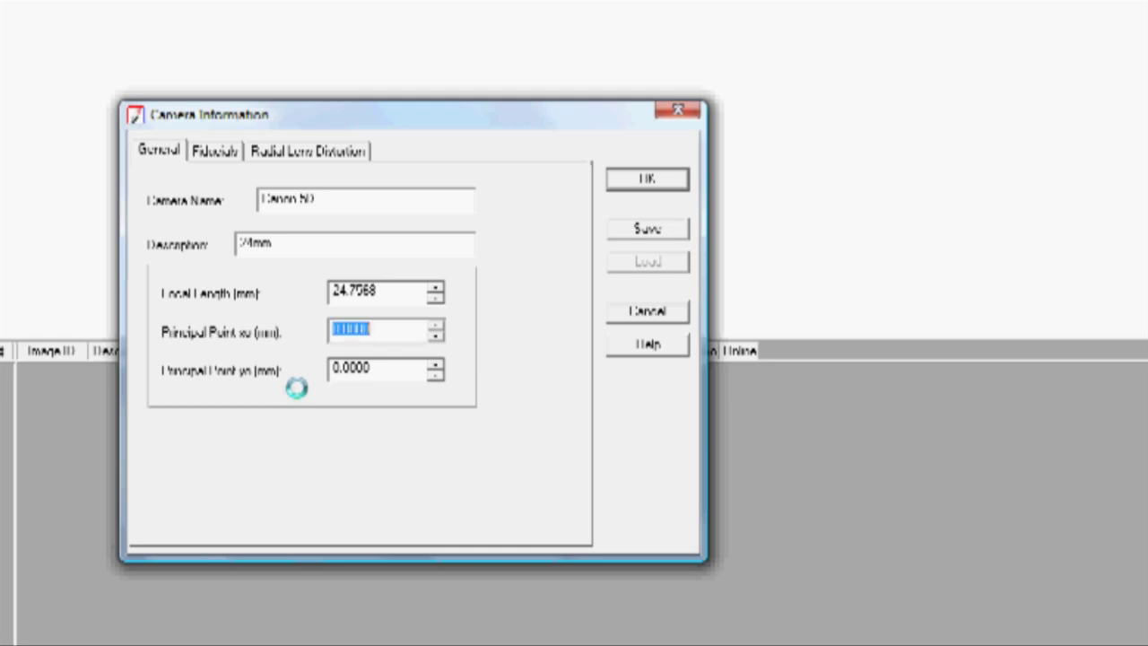
Set the camera's principal point to xo 0.0025 mm and yo 0.0101 mm, and accept the camera and block setup
text(18)
key(BackSpace)
key(BackSpace)
text(0.0034)
key(BackSpace)
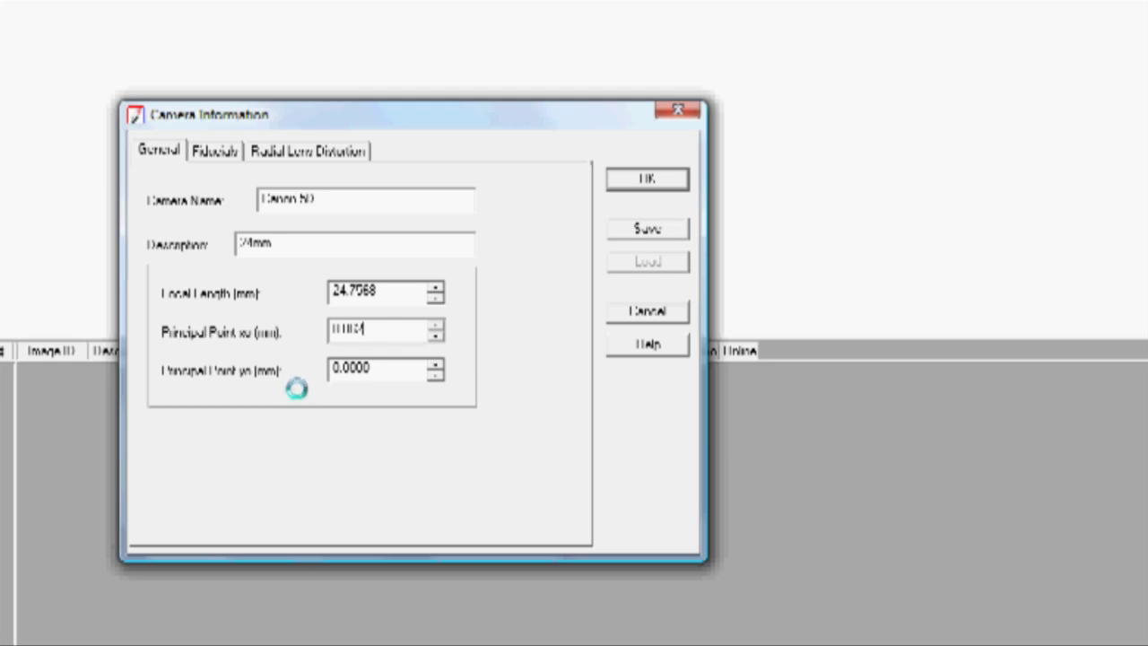
text(5)
drag(371, 368, 290, 371)
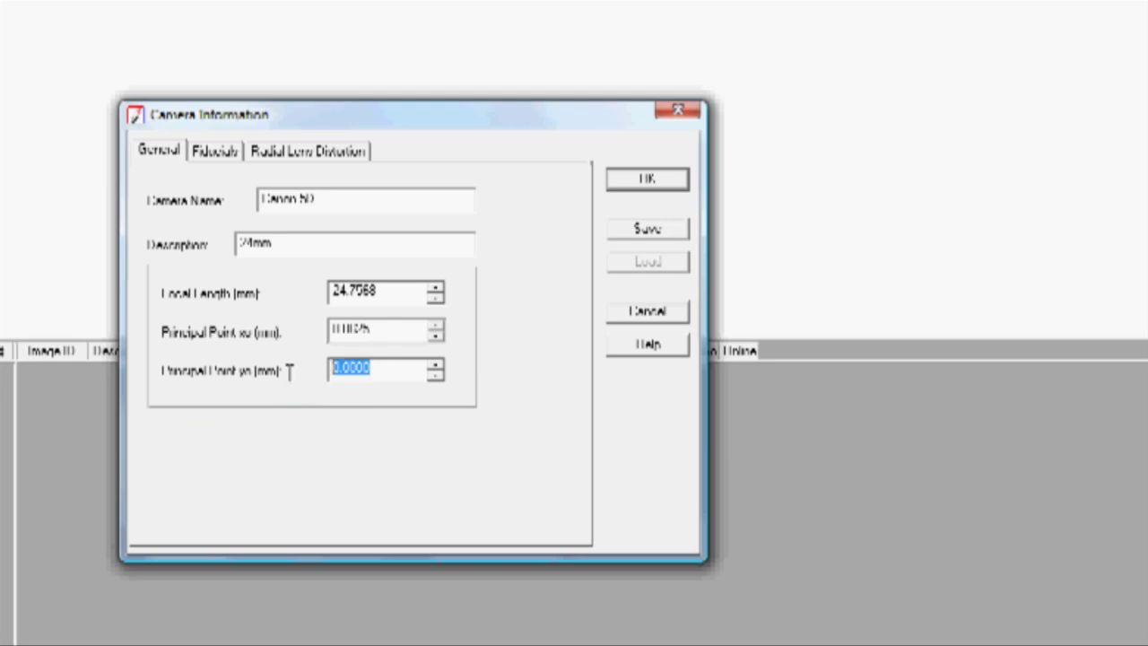
key(BackSpace)
text(0.)
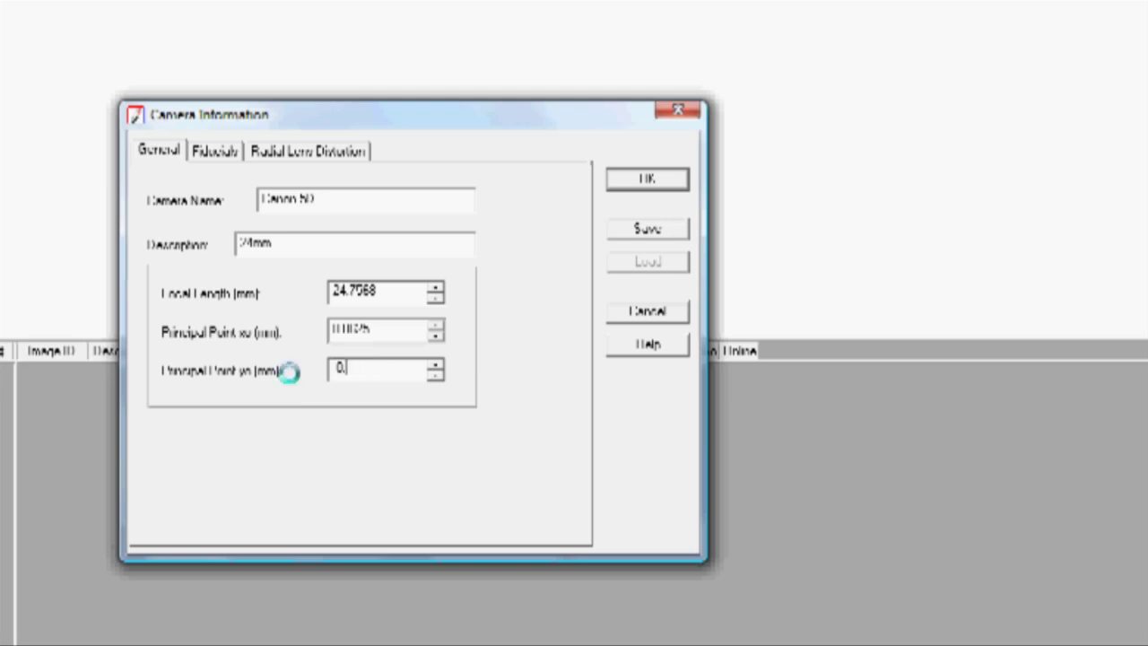
text(0101)
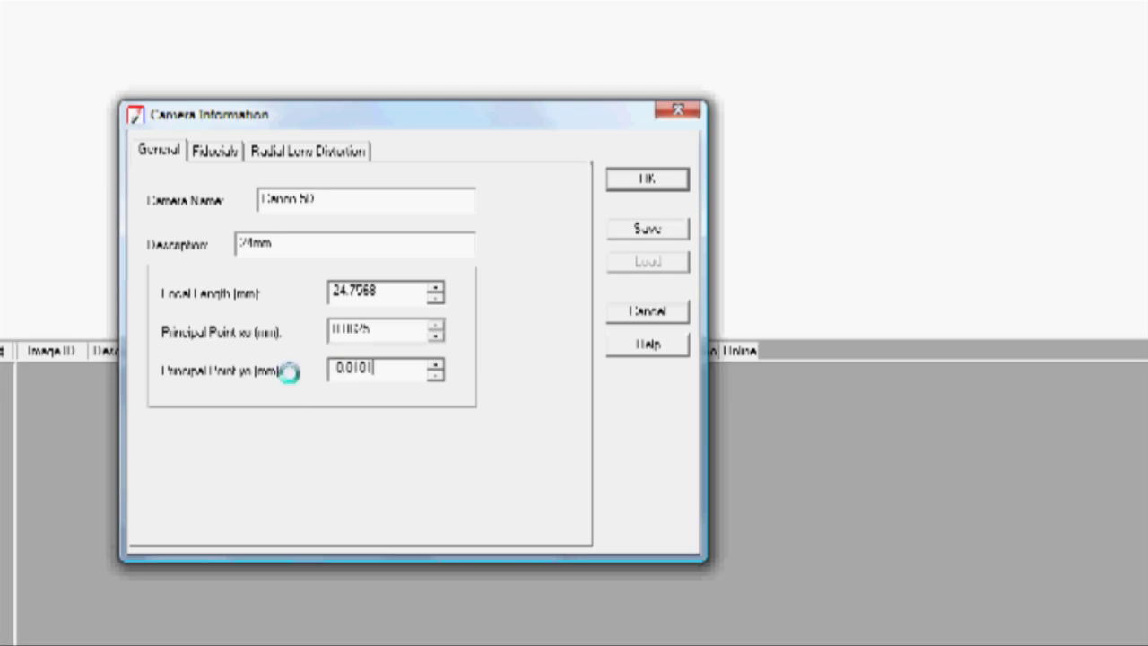
click(654, 182)
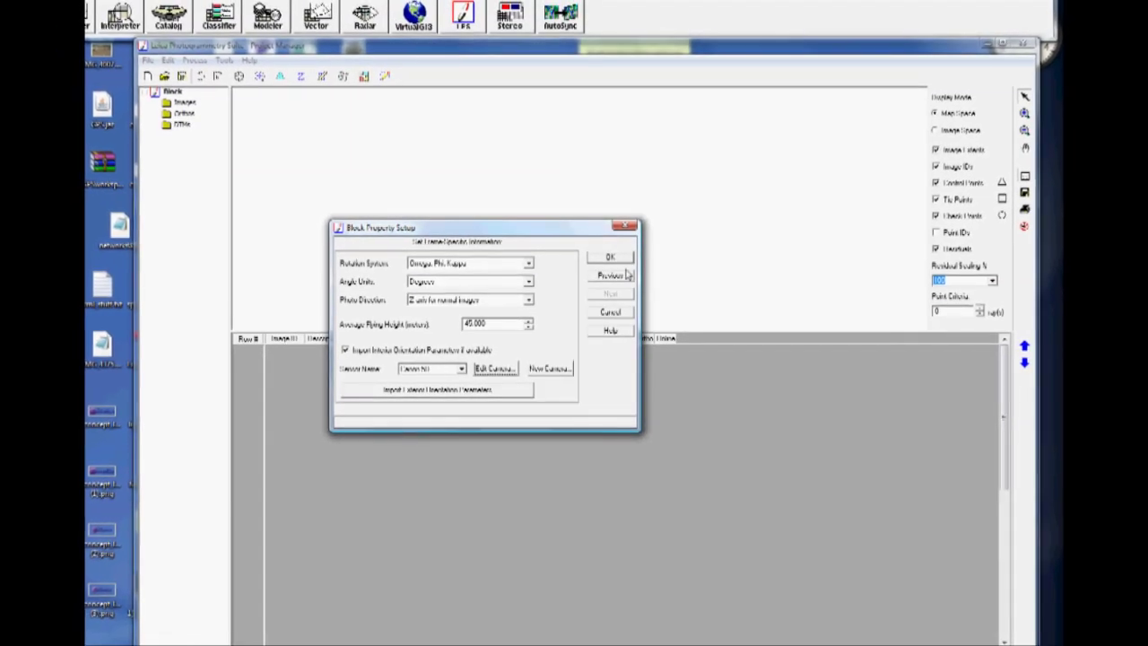
click(620, 259)
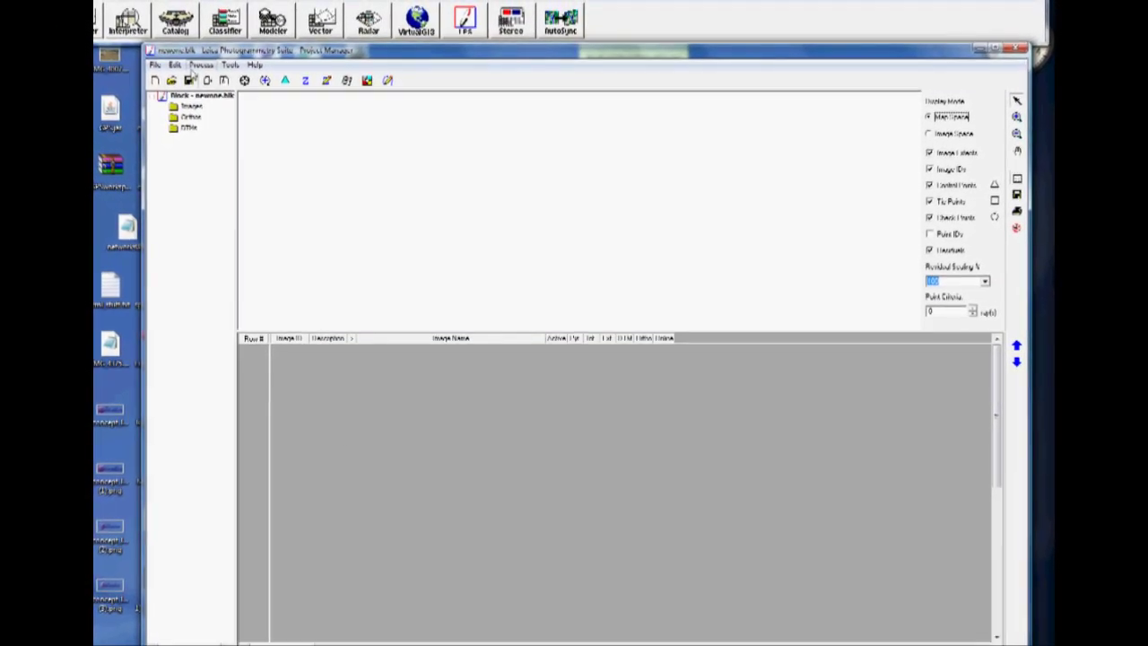
Open the block properties and set the default GCP standard deviations to 0.1 for both X and Y
click(174, 67)
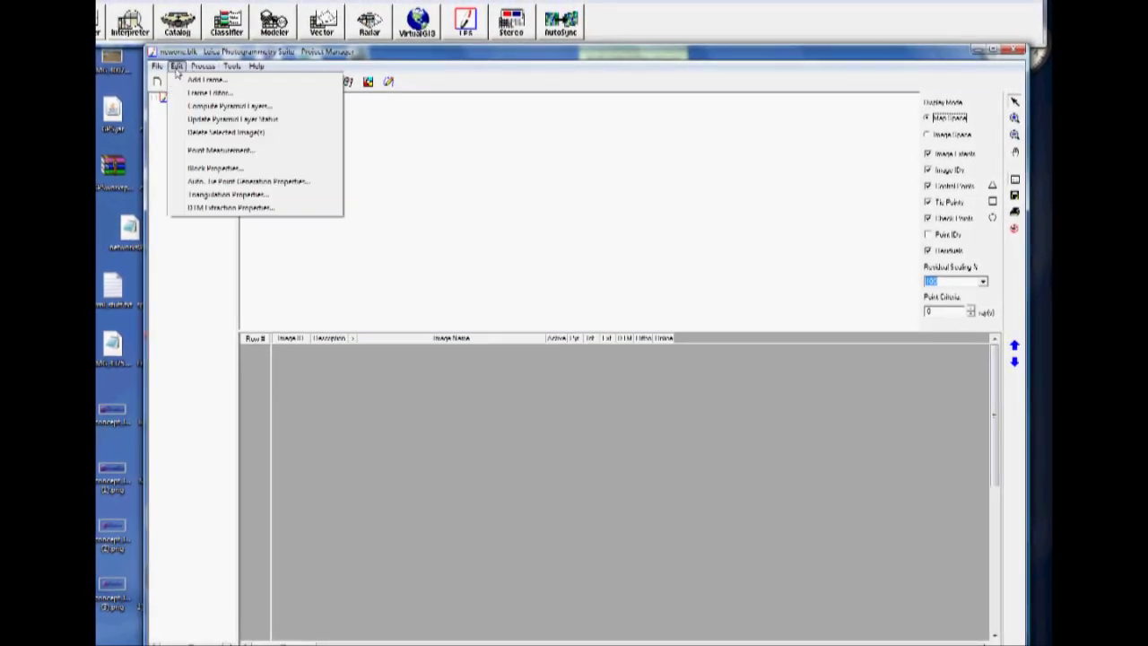
click(215, 169)
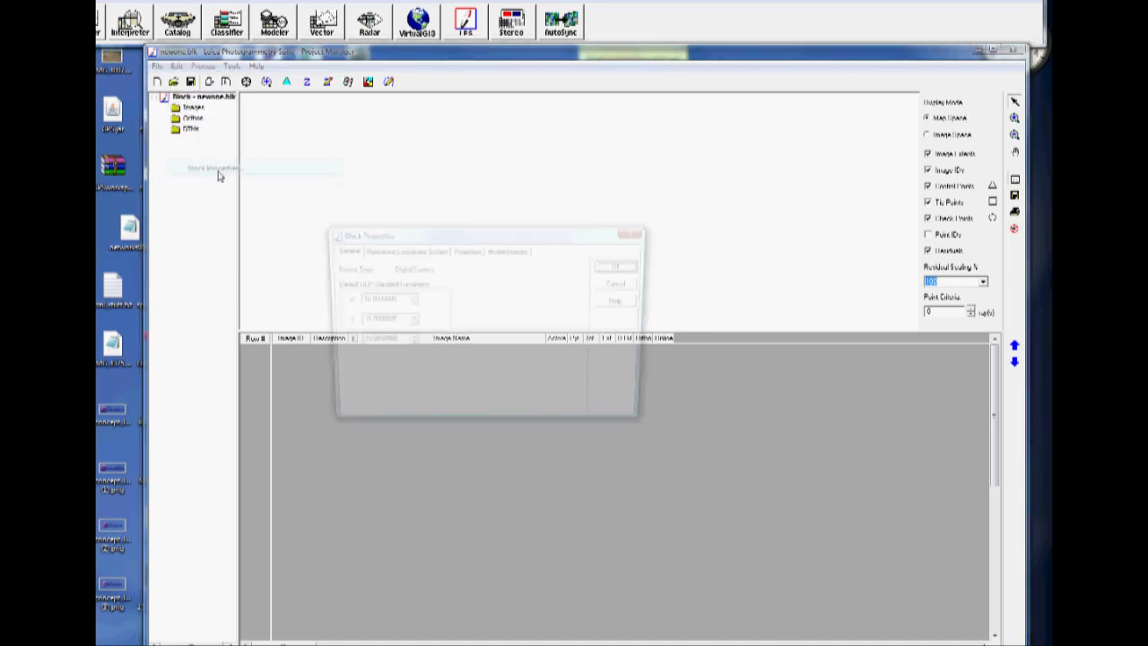
drag(400, 300, 336, 301)
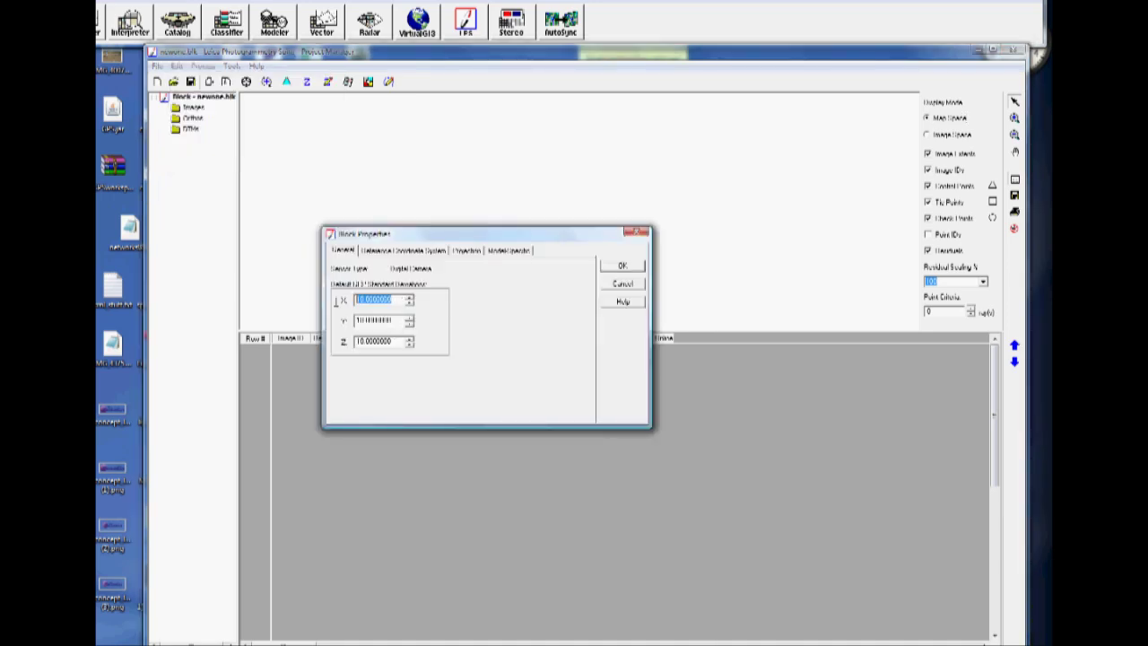
text(.1)
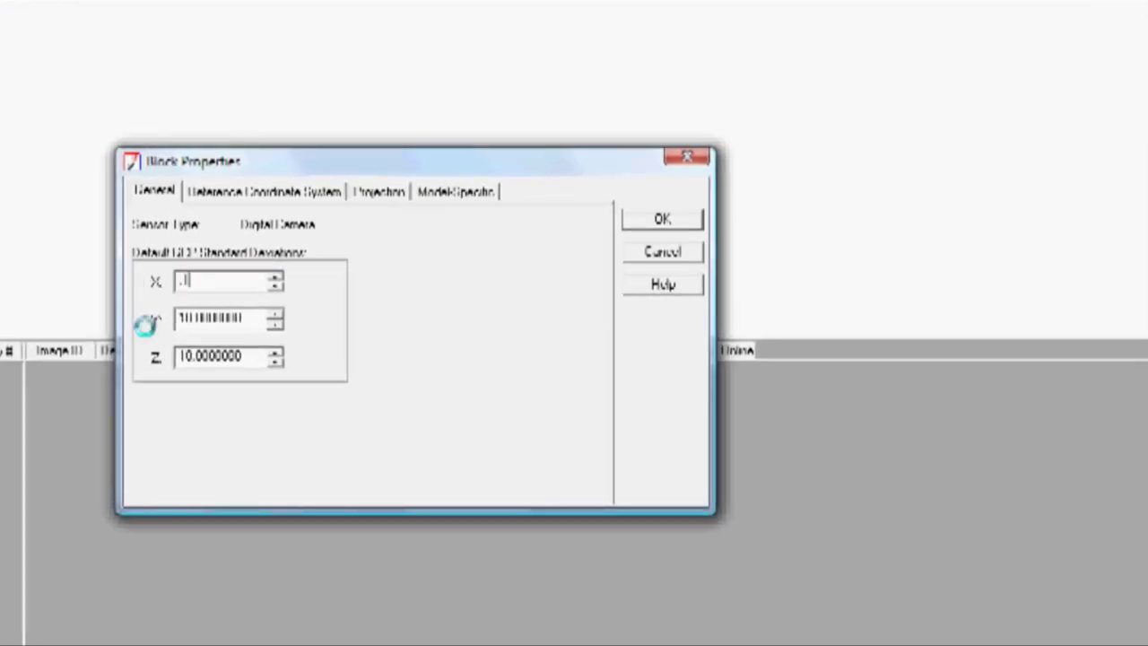
key(Tab)
key(BackSpace)
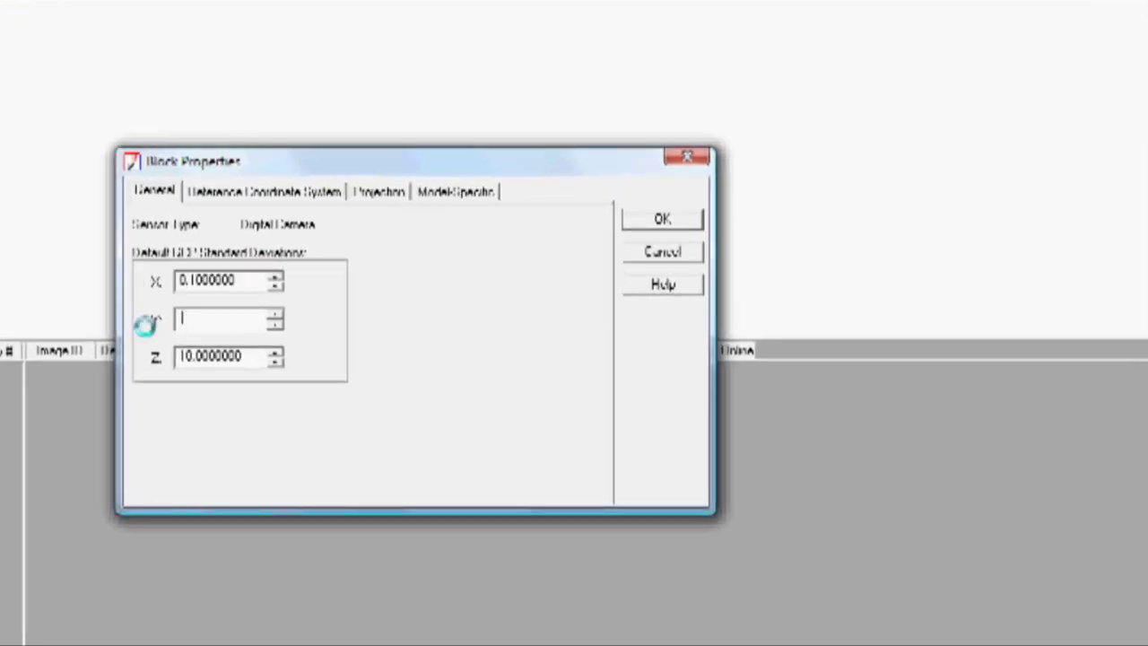
text(.1)
key(Tab)
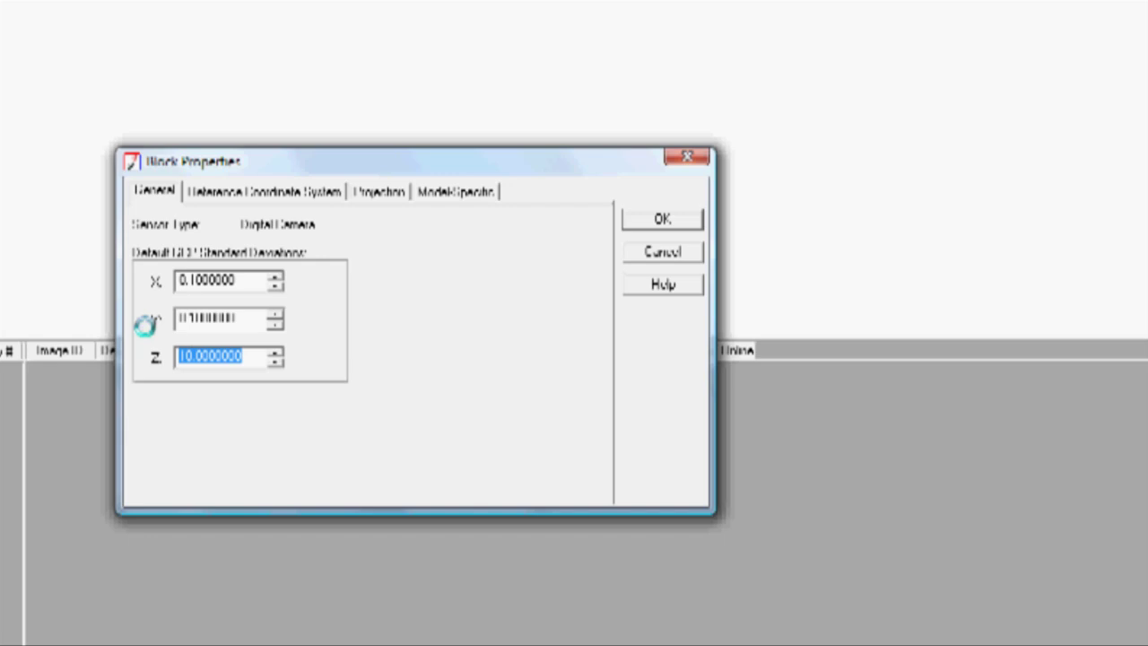
Set the default GCP standard deviation for Z to 0.05, accept the block properties and save the block file
key(BackSpace)
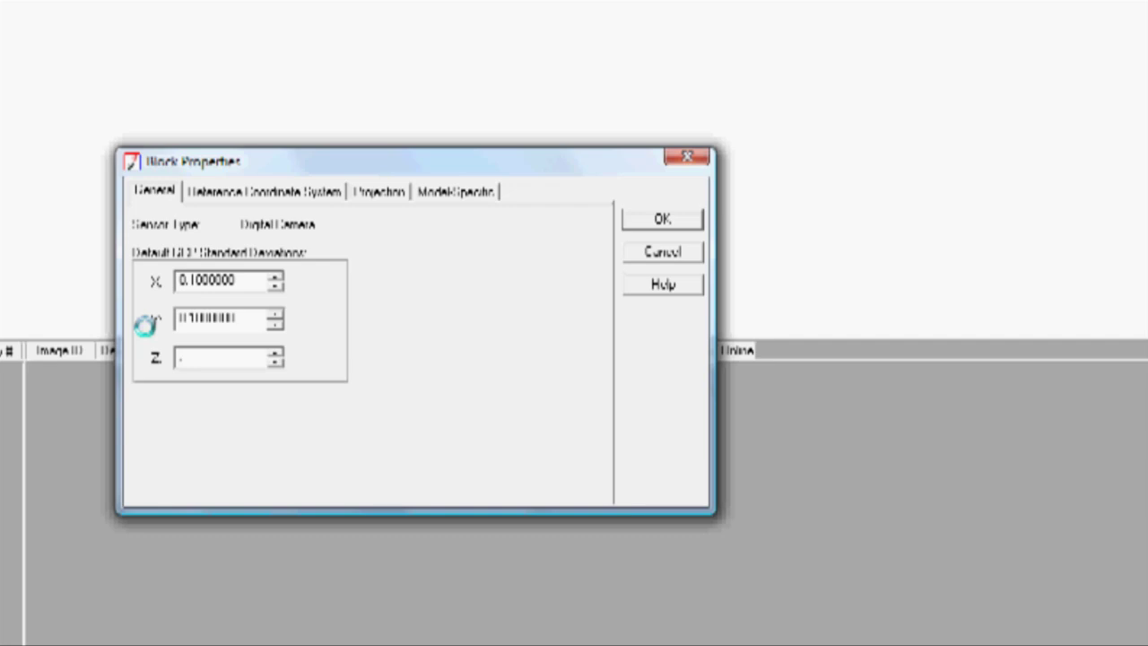
text(.05)
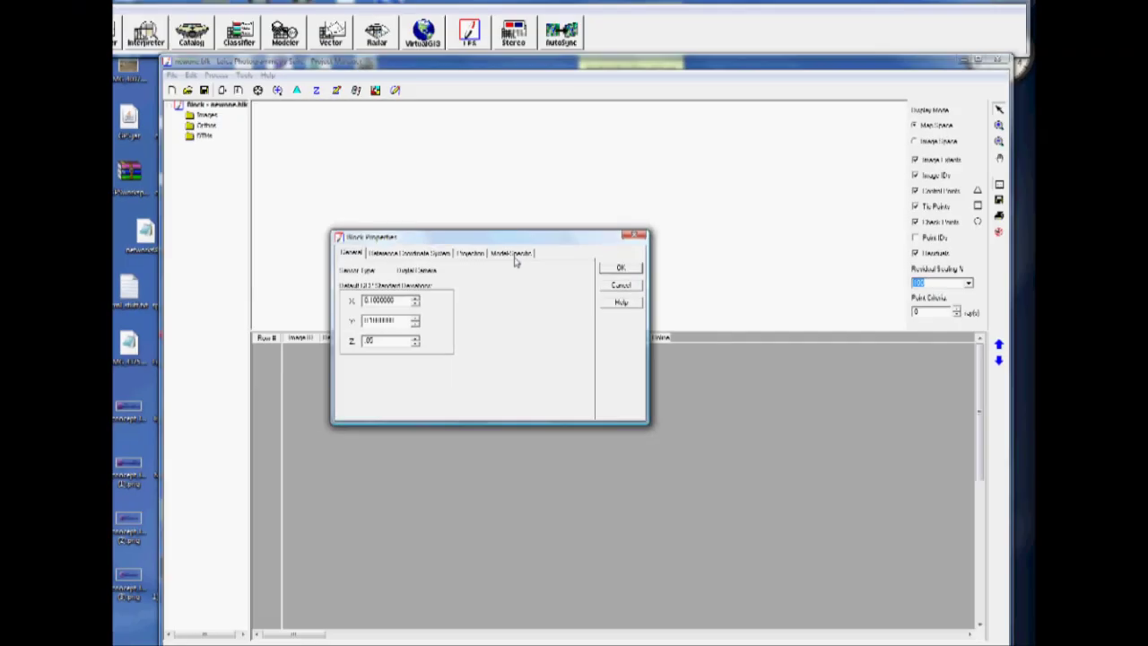
click(661, 222)
click(621, 269)
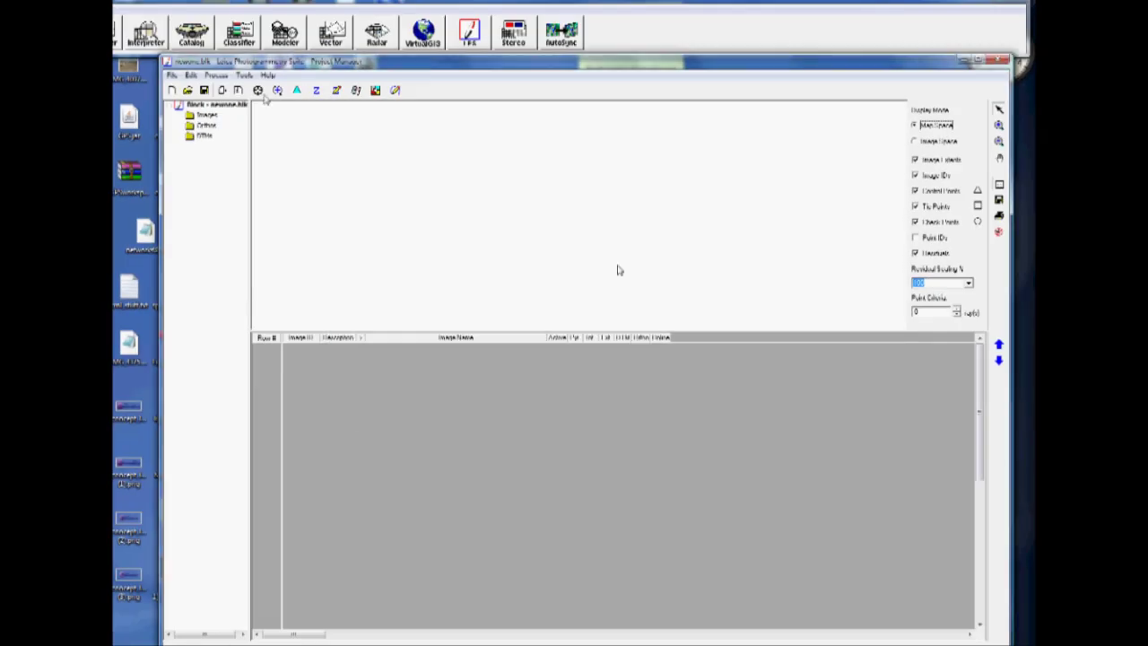
click(173, 76)
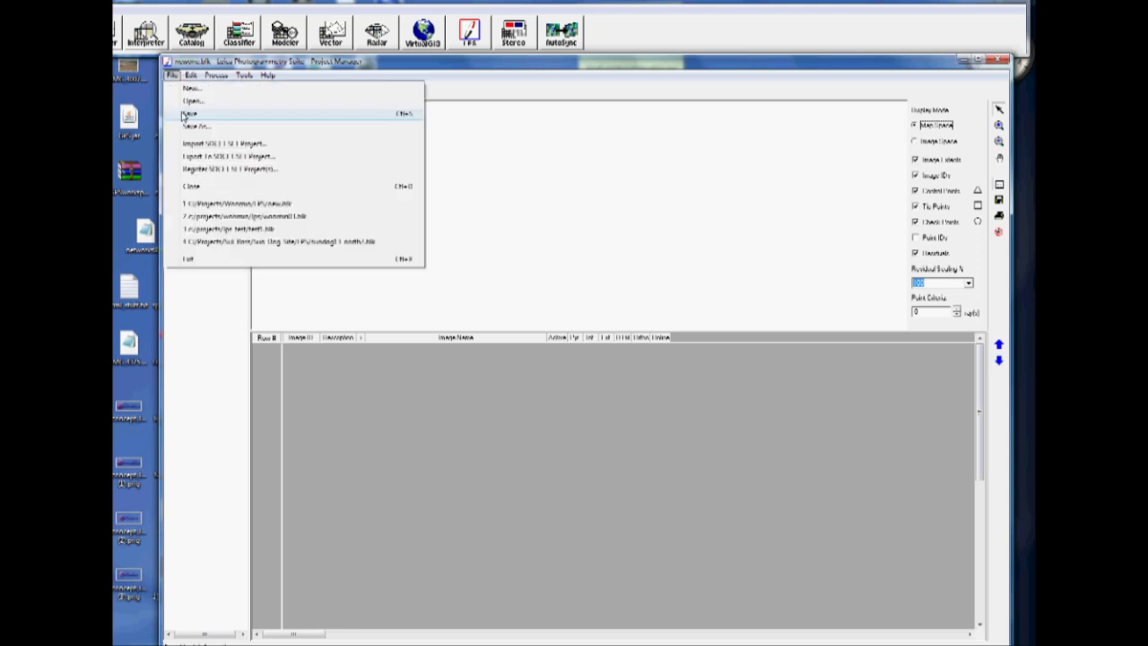
click(188, 114)
Start adding frames to the block and browse to the Wonmin folder under Projects on drive C
click(190, 76)
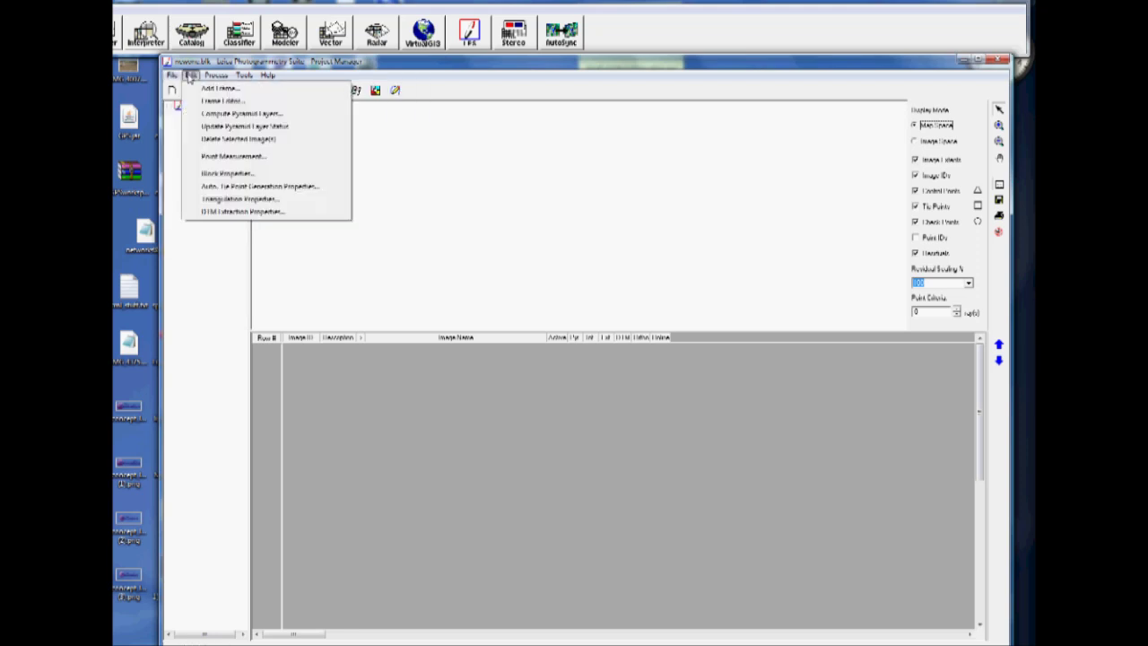
click(216, 89)
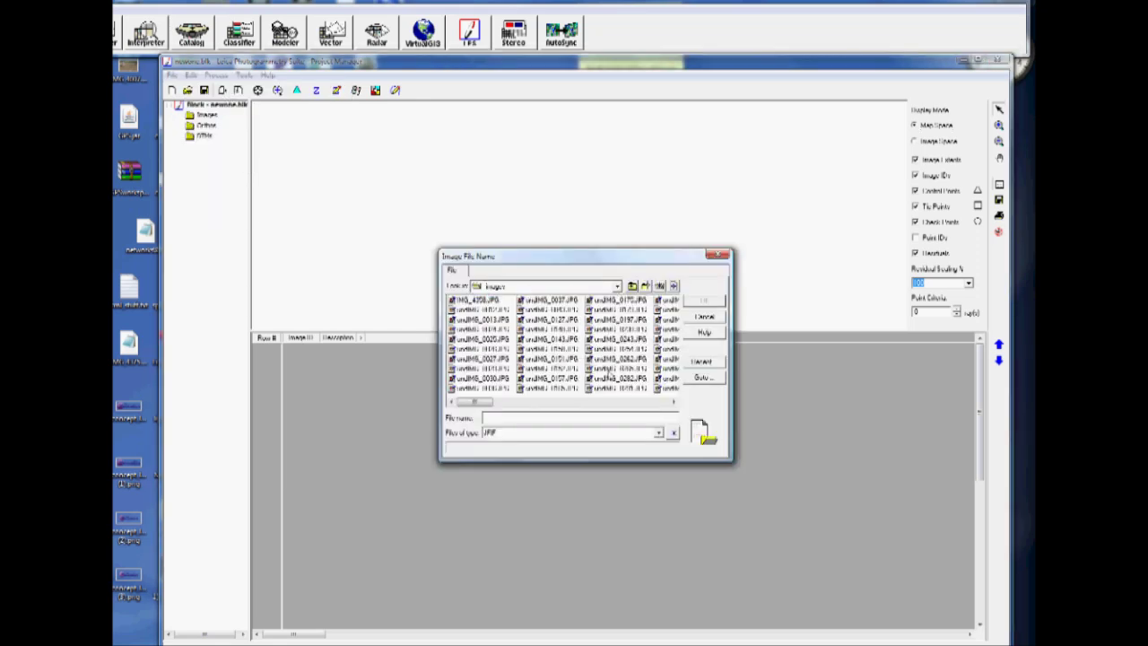
click(565, 285)
scroll(551, 311, up, 1)
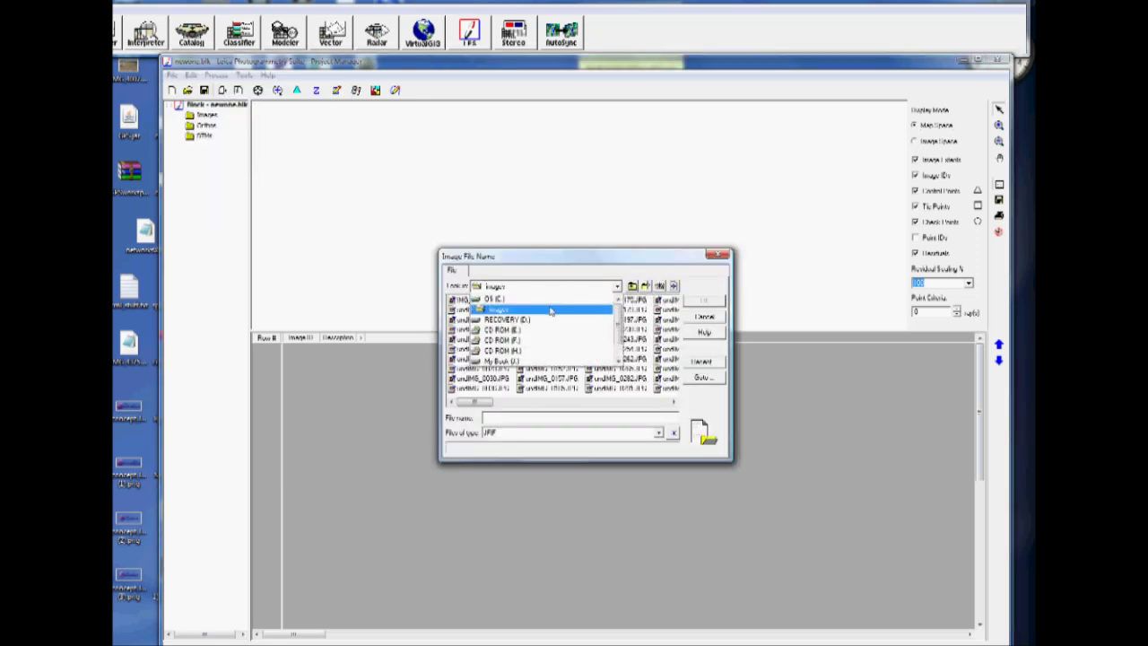
click(539, 298)
scroll(671, 388, down, 3)
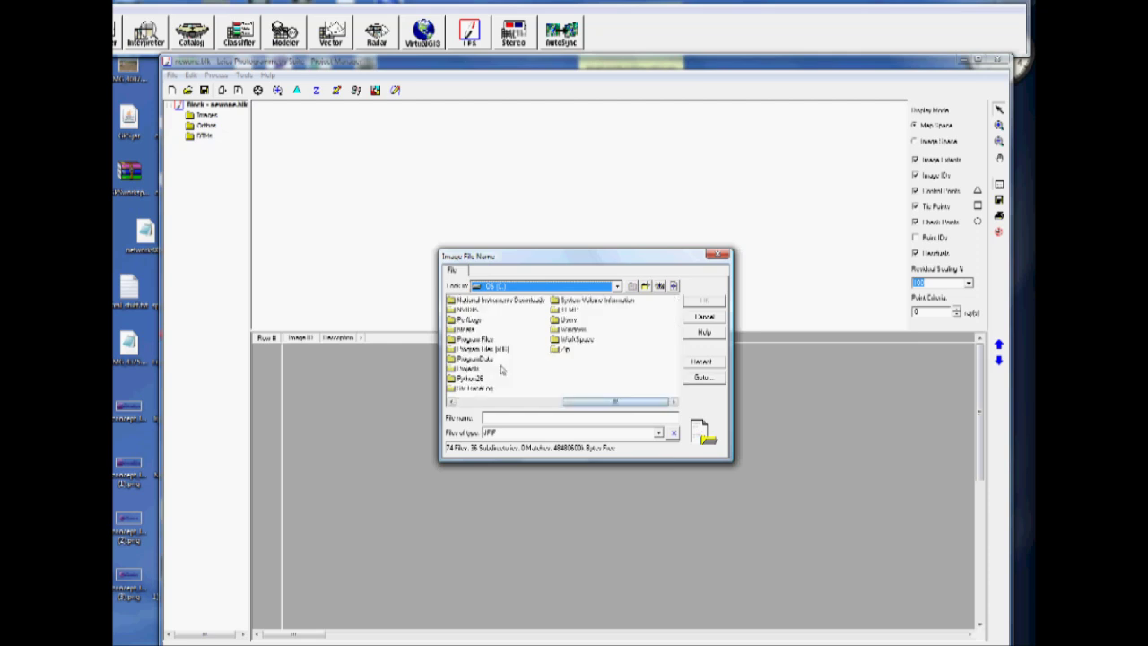
double_click(502, 368)
click(668, 310)
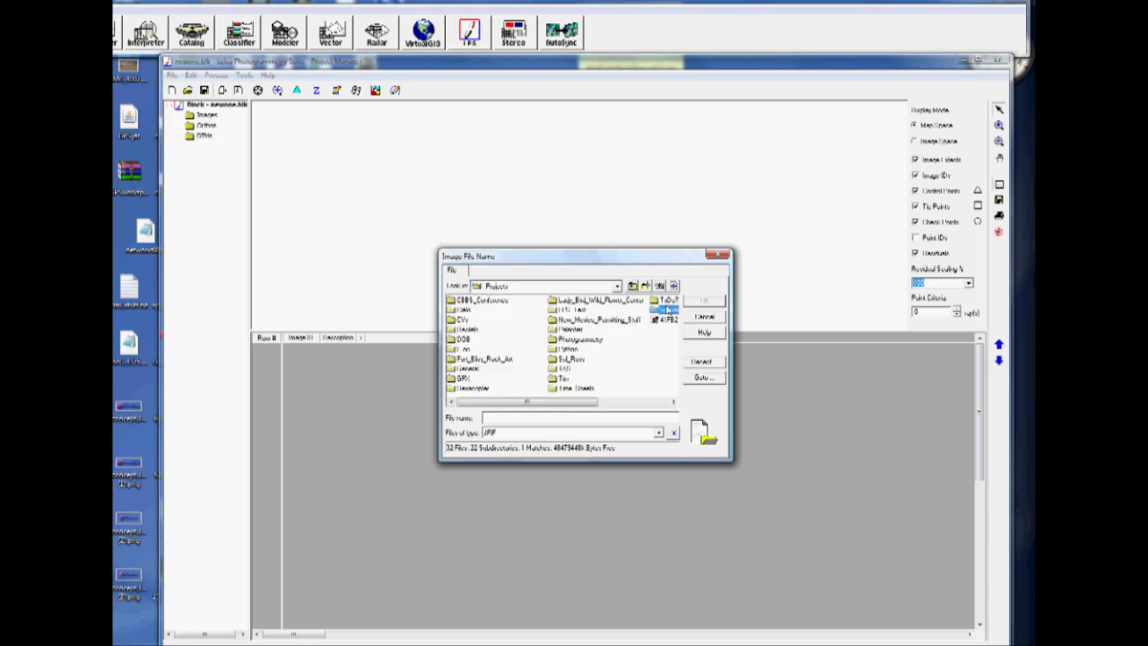
double_click(668, 310)
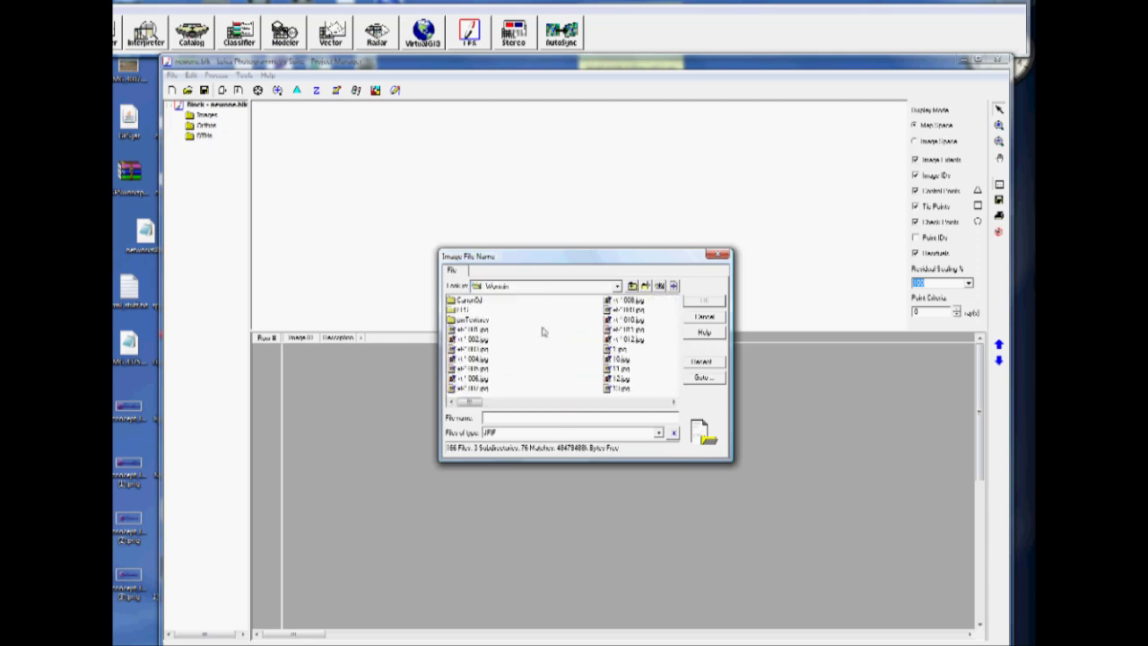
Select the images IMG_0375.JPG and IMG_0377.JPG and add them to the block
click(633, 402)
click(632, 403)
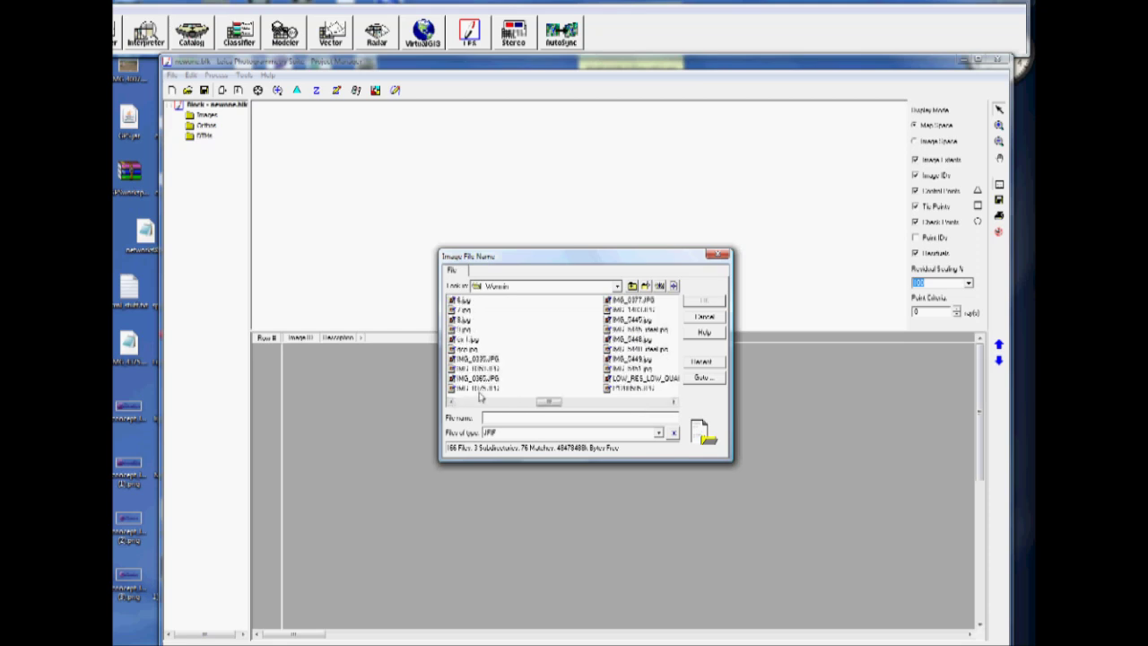
click(477, 389)
key(Down)
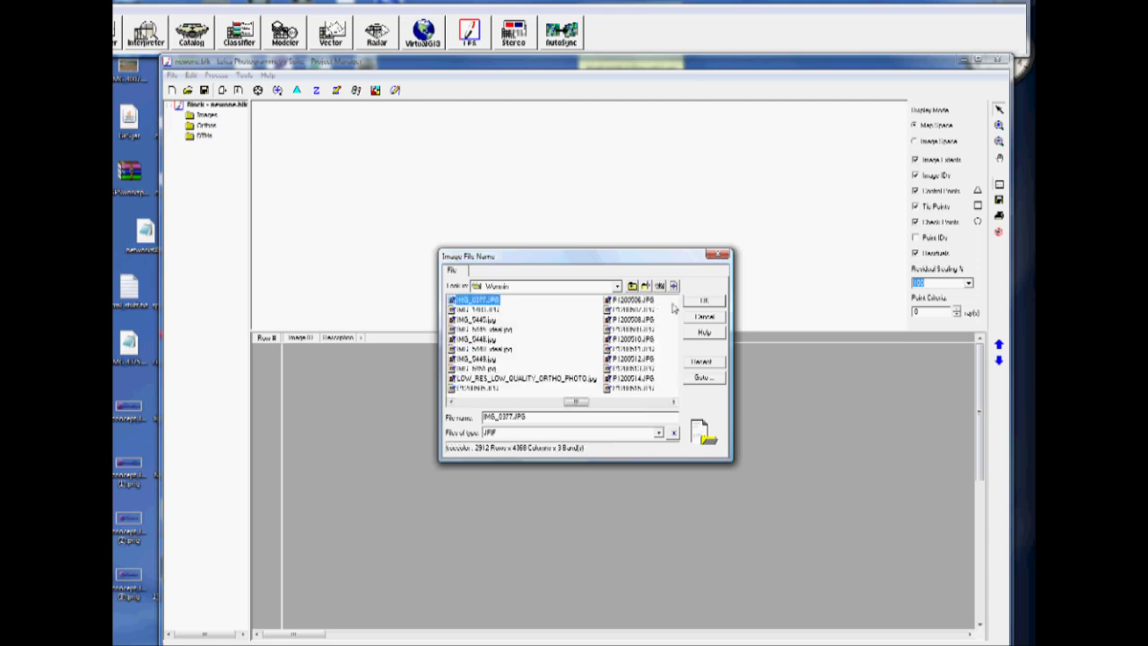
click(703, 302)
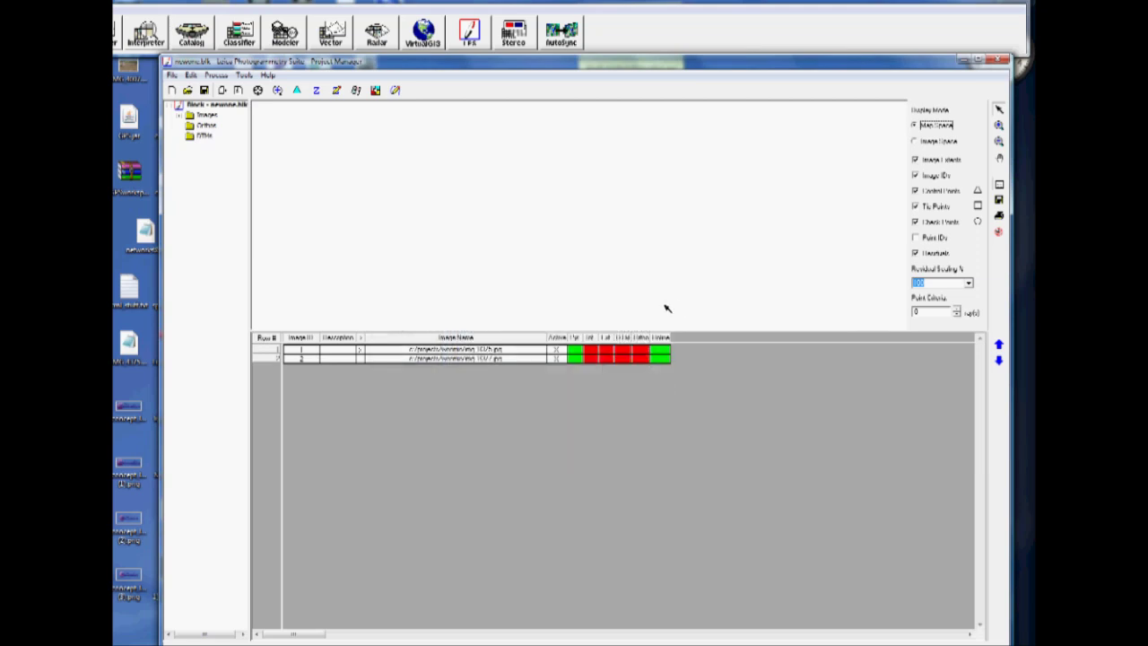
Set img_0375.jpg's interior orientation pixel size to 8.2104 microns in x and 8.2166 in y, applied to all frames
click(180, 115)
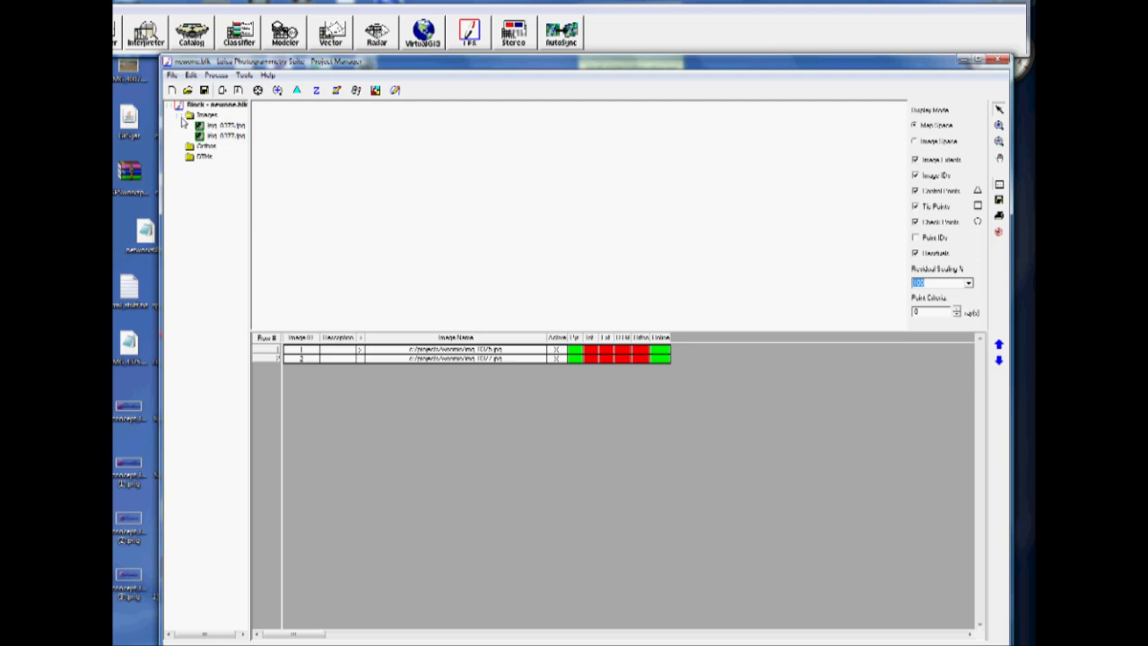
click(222, 127)
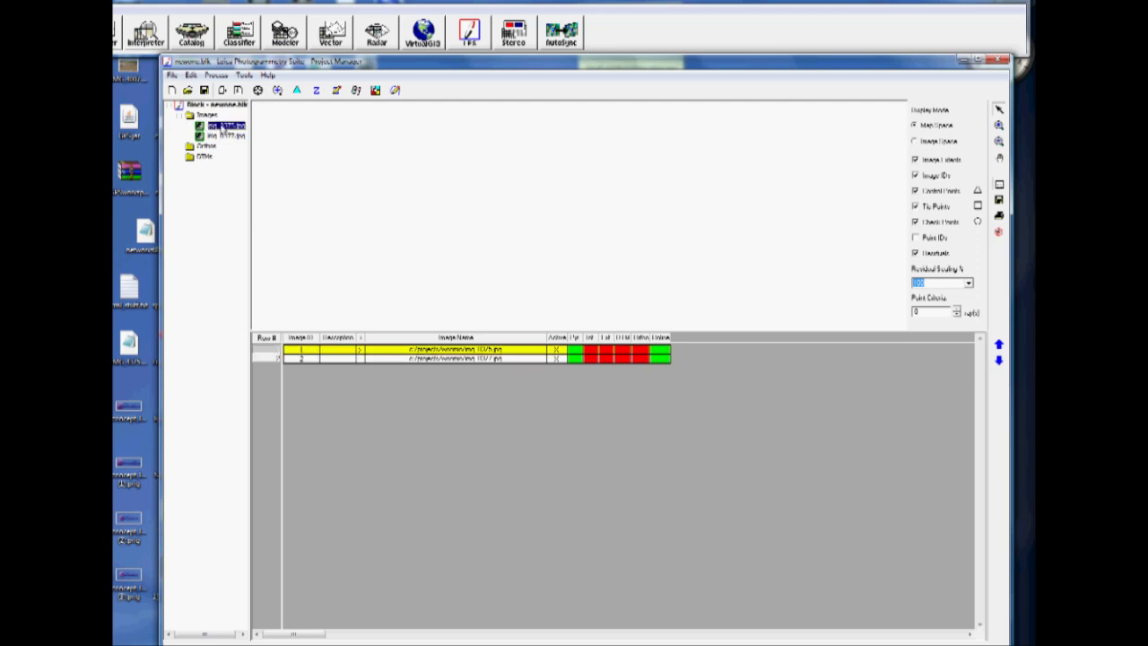
right_click(223, 126)
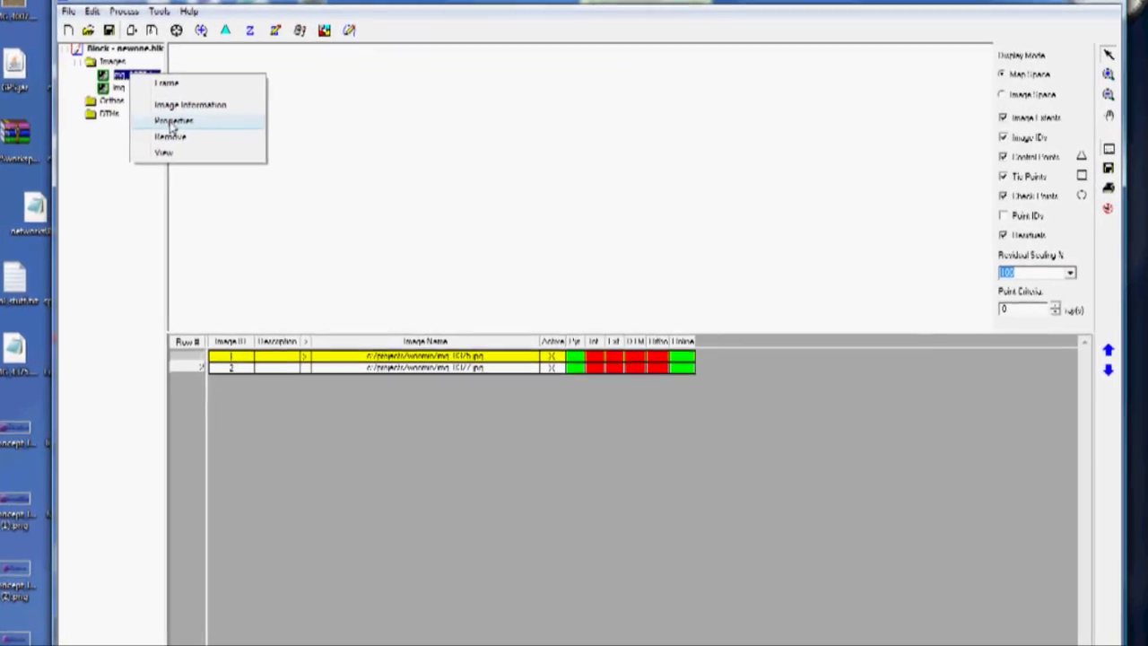
click(141, 107)
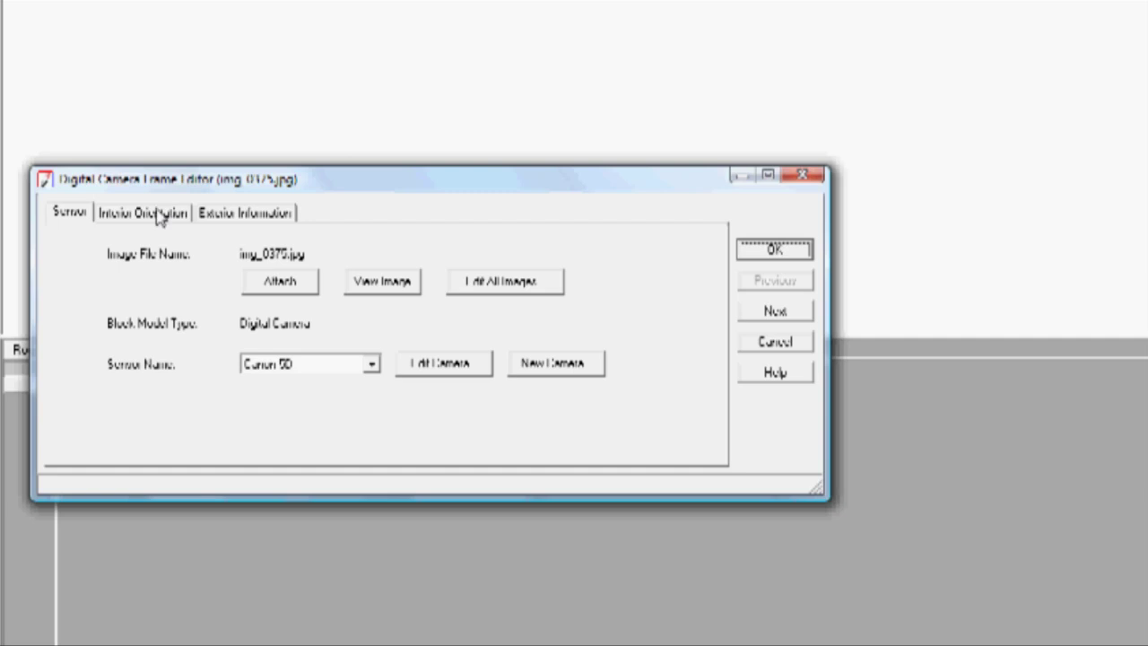
click(158, 213)
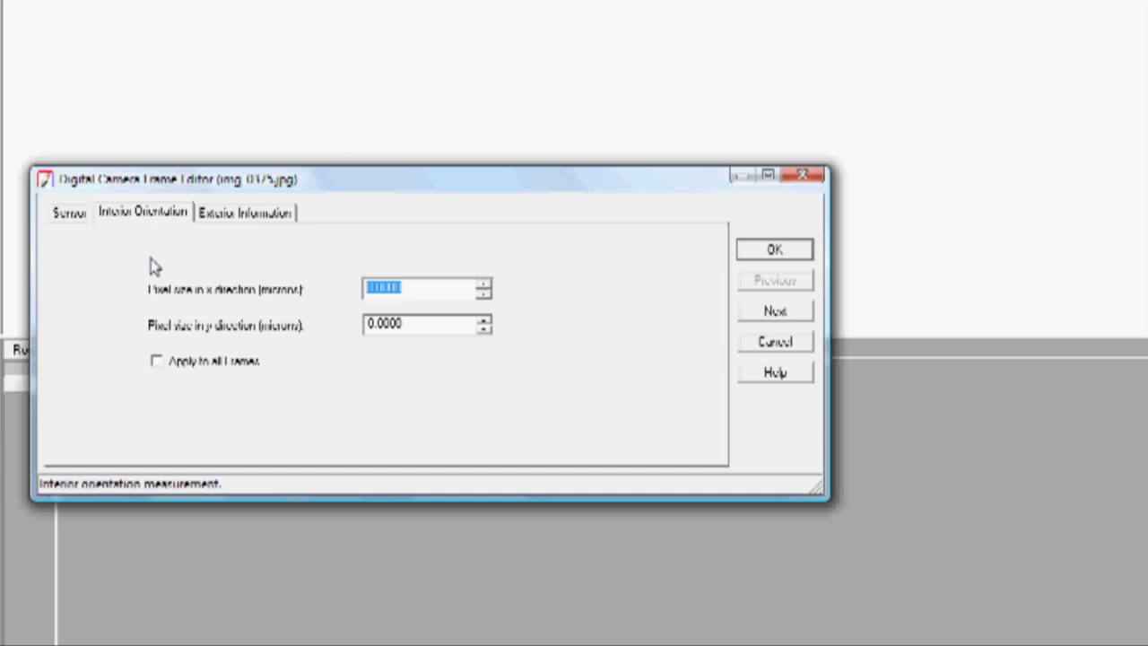
text(0.0104)
key(Tab)
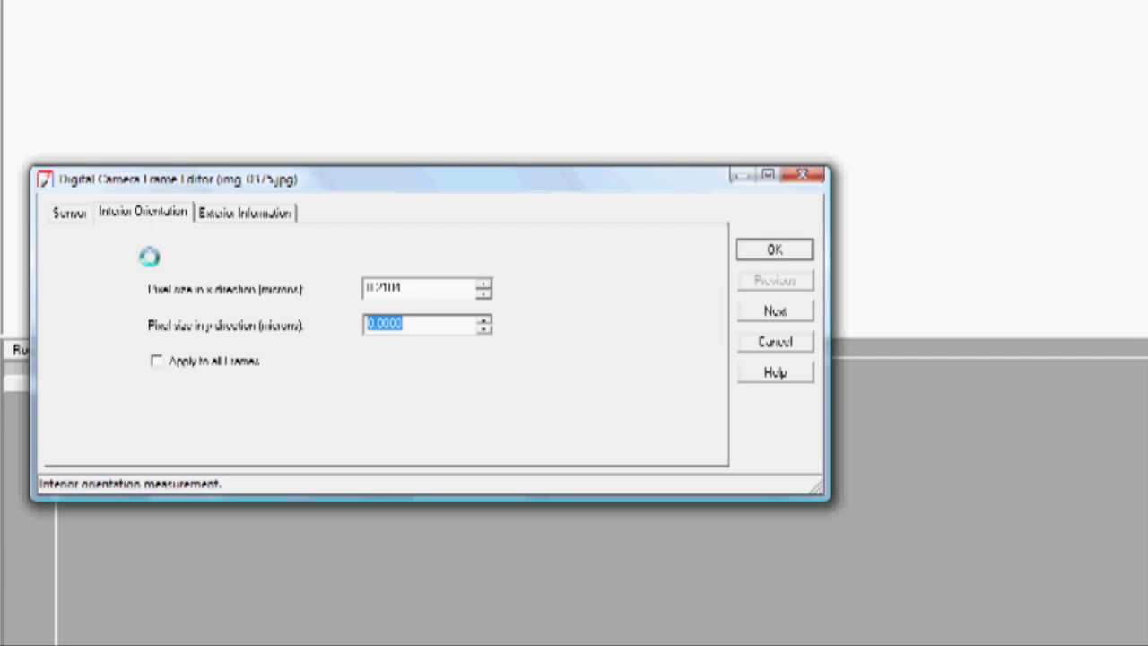
text(0.2166)
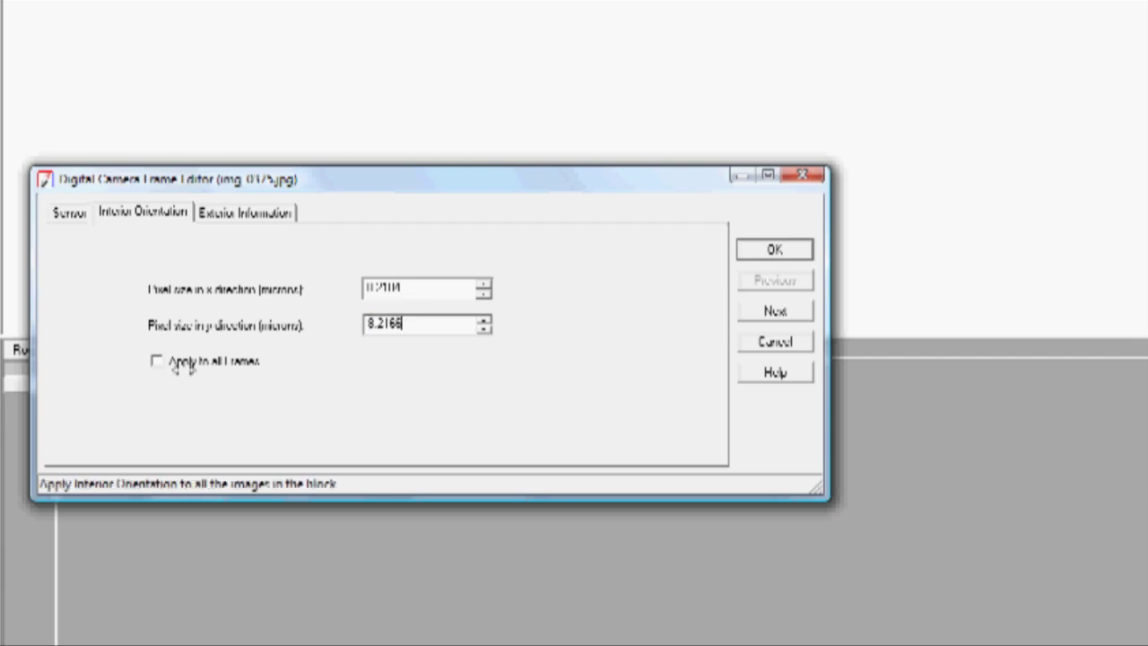
click(183, 364)
click(789, 254)
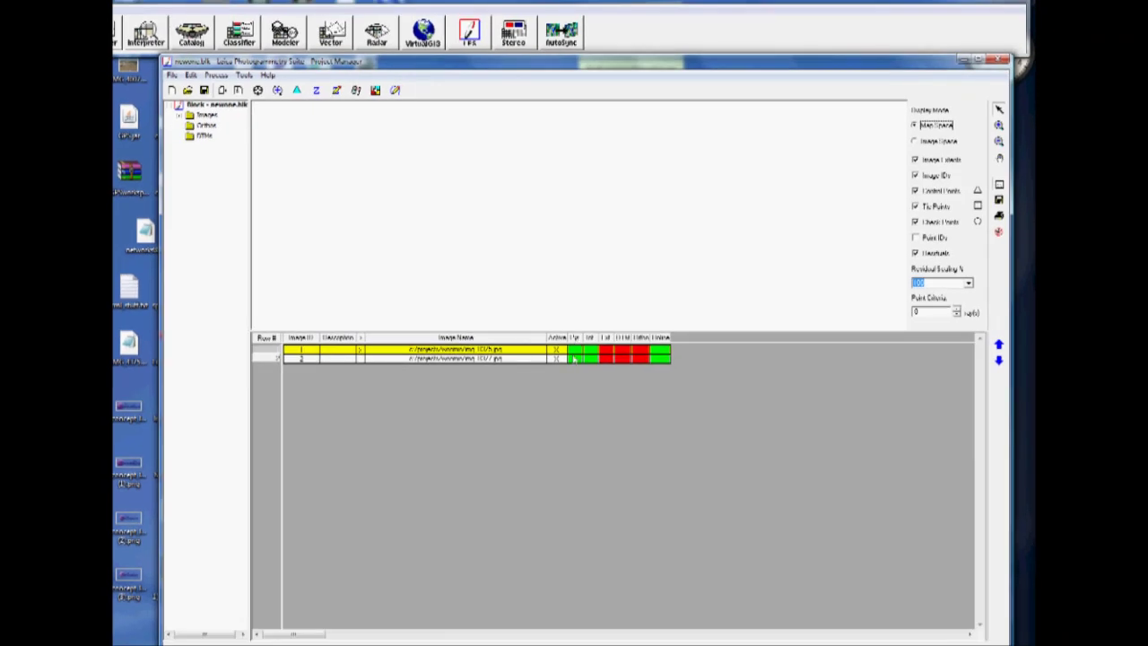
Compute pyramid layers for all images without pyramids and save the block file
click(192, 75)
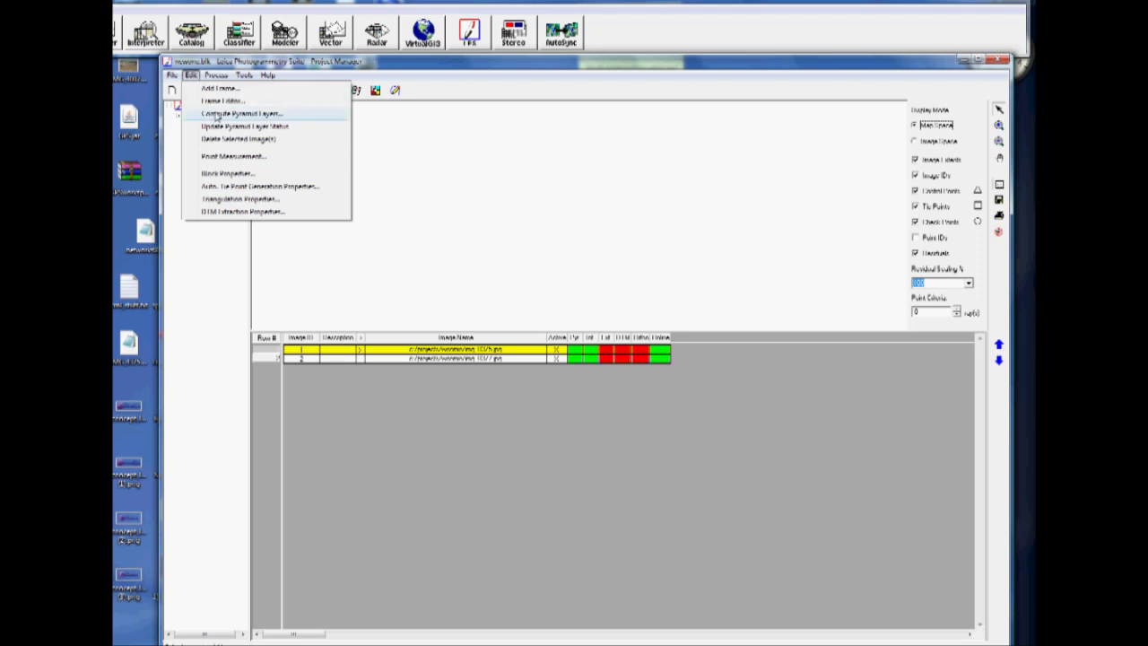
click(216, 114)
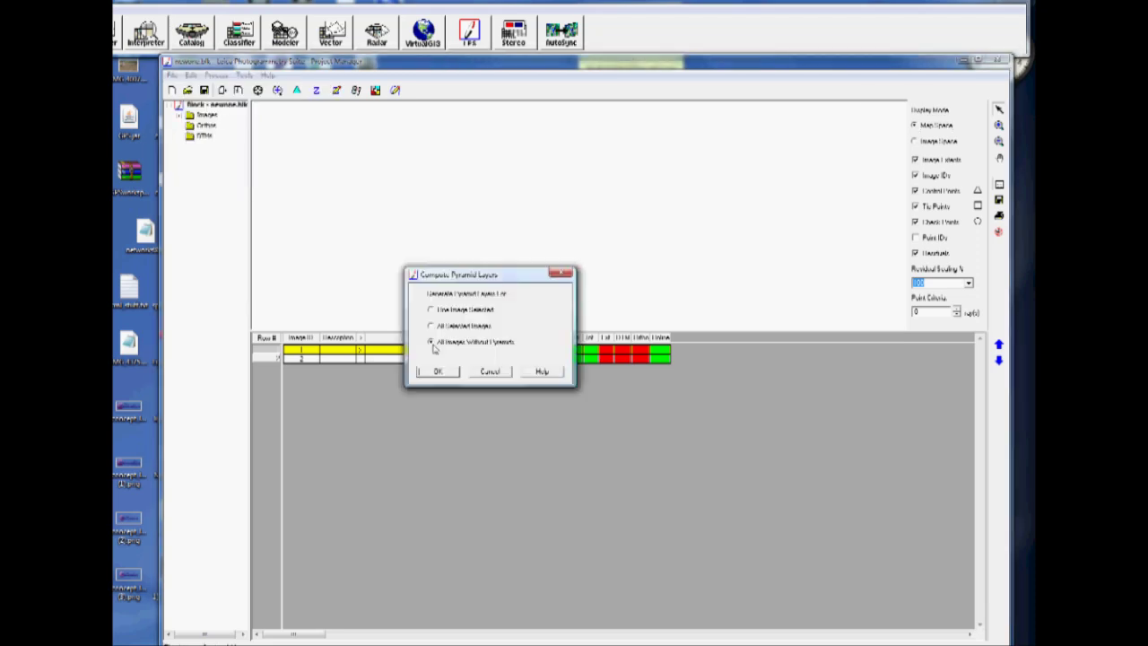
click(443, 373)
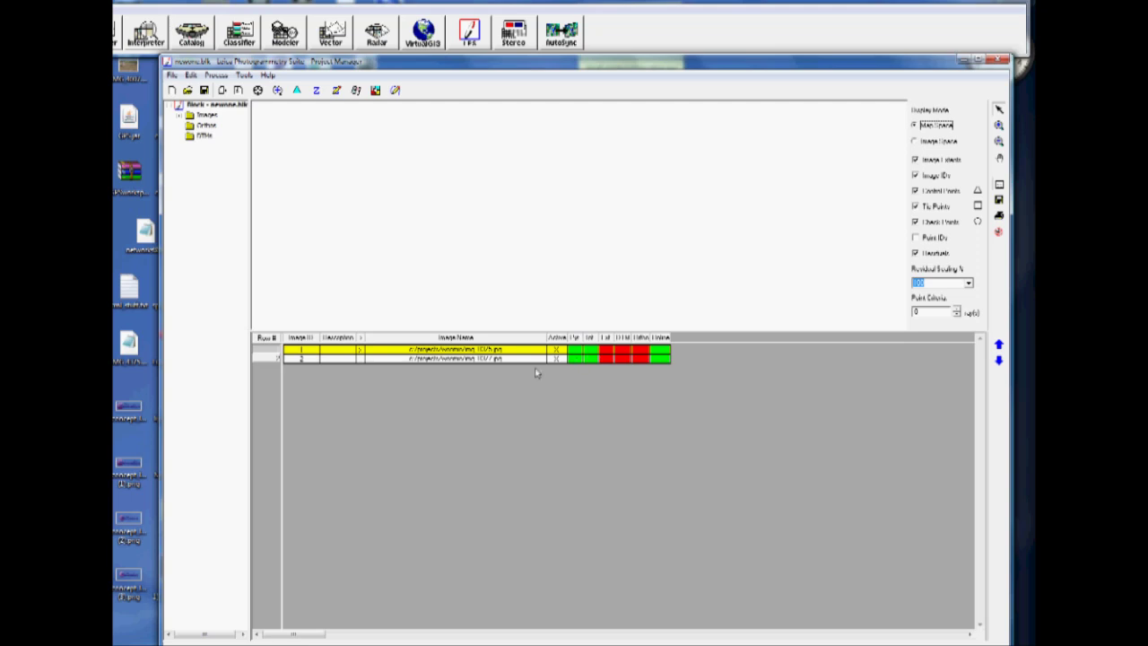
click(172, 75)
click(188, 115)
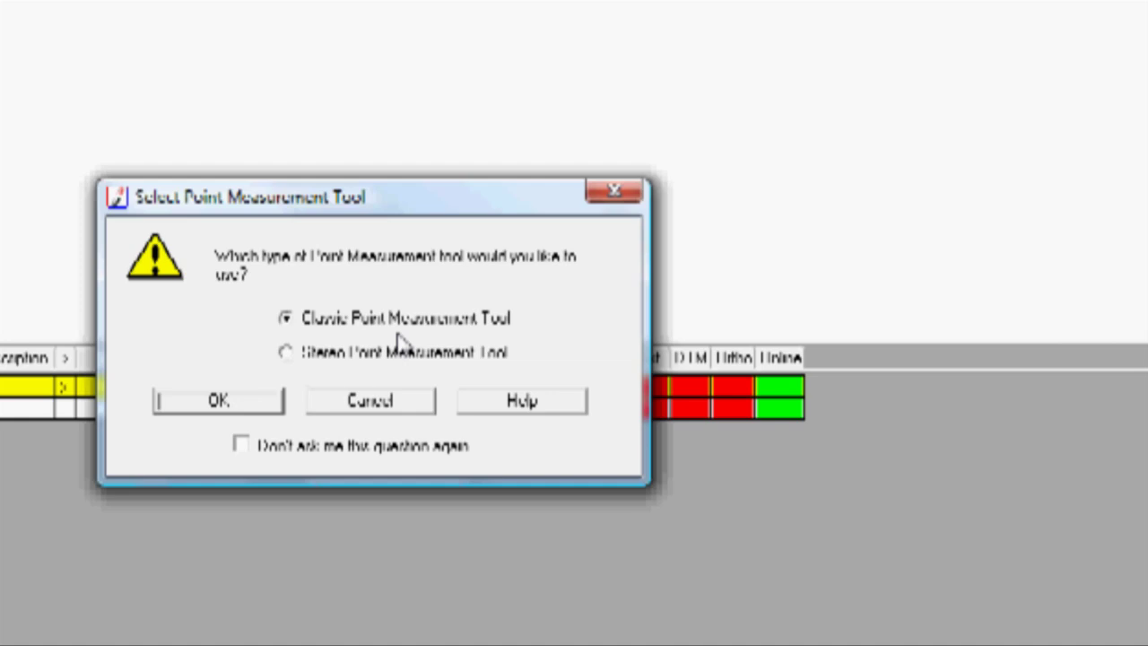
Launch point measurement with the Classic Point Measurement Tool, then move and maximize its window
click(219, 405)
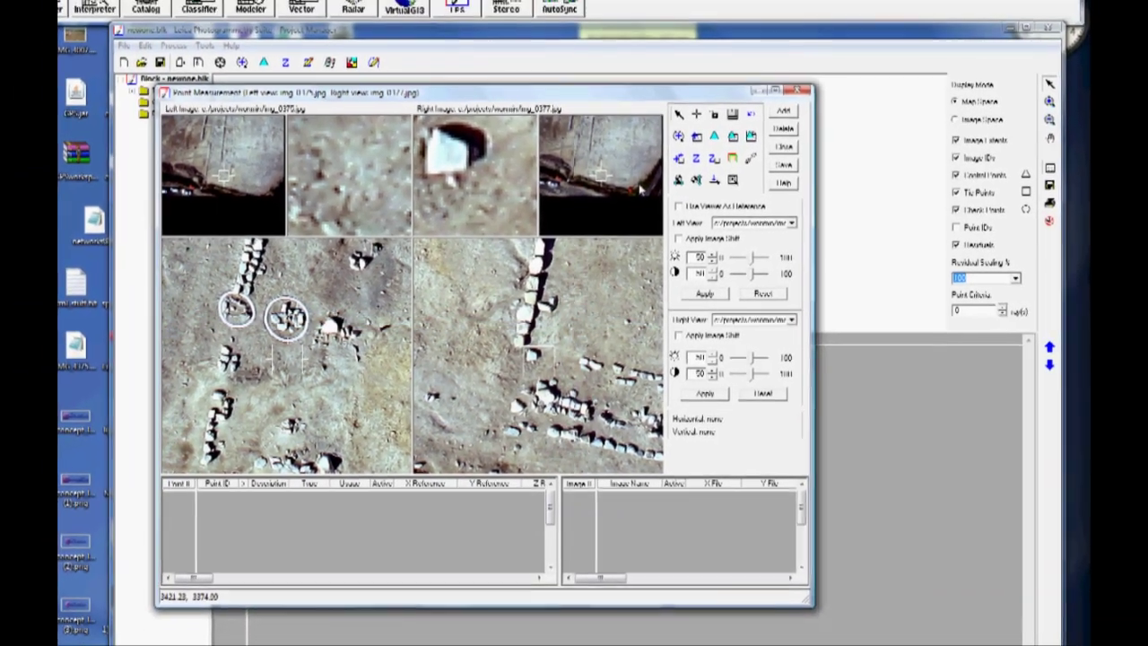
drag(664, 95, 618, 36)
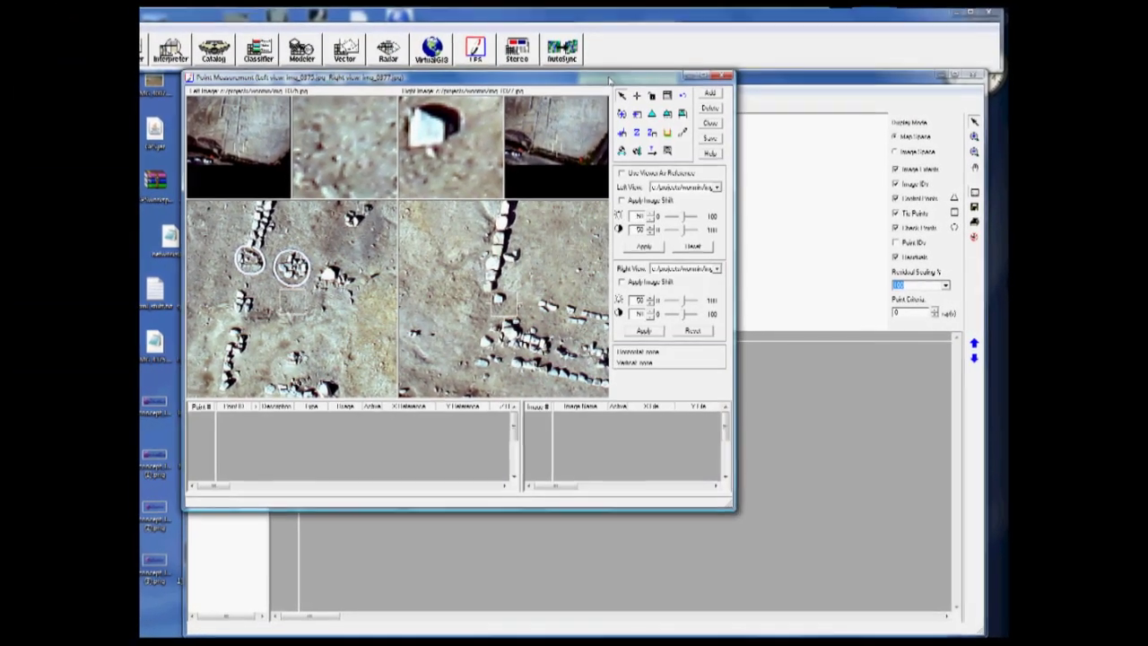
double_click(610, 79)
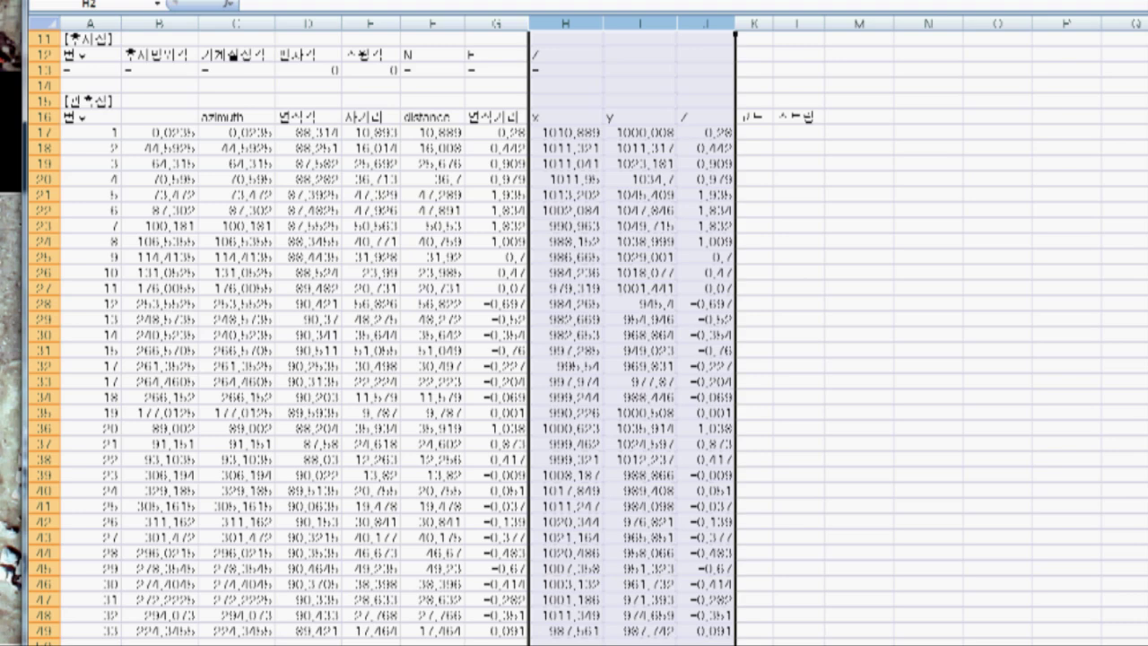
Open the control point text file Wonmin_GCPs_LPS.txt from the Wonmin folder under Projects
key(ctrl+o)
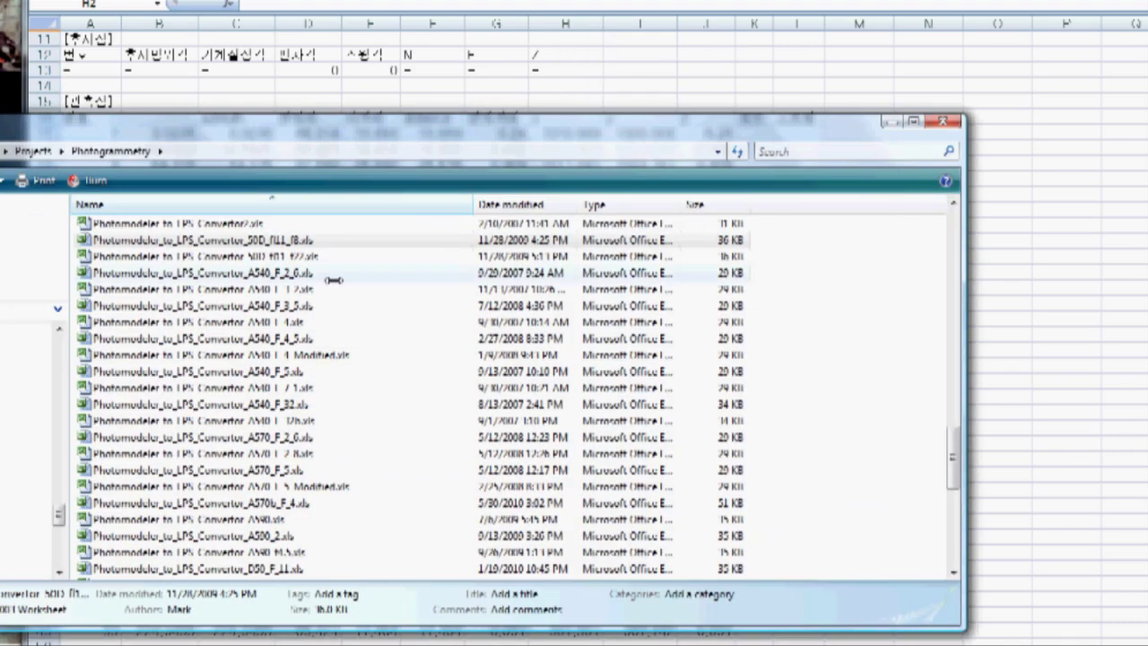
click(31, 150)
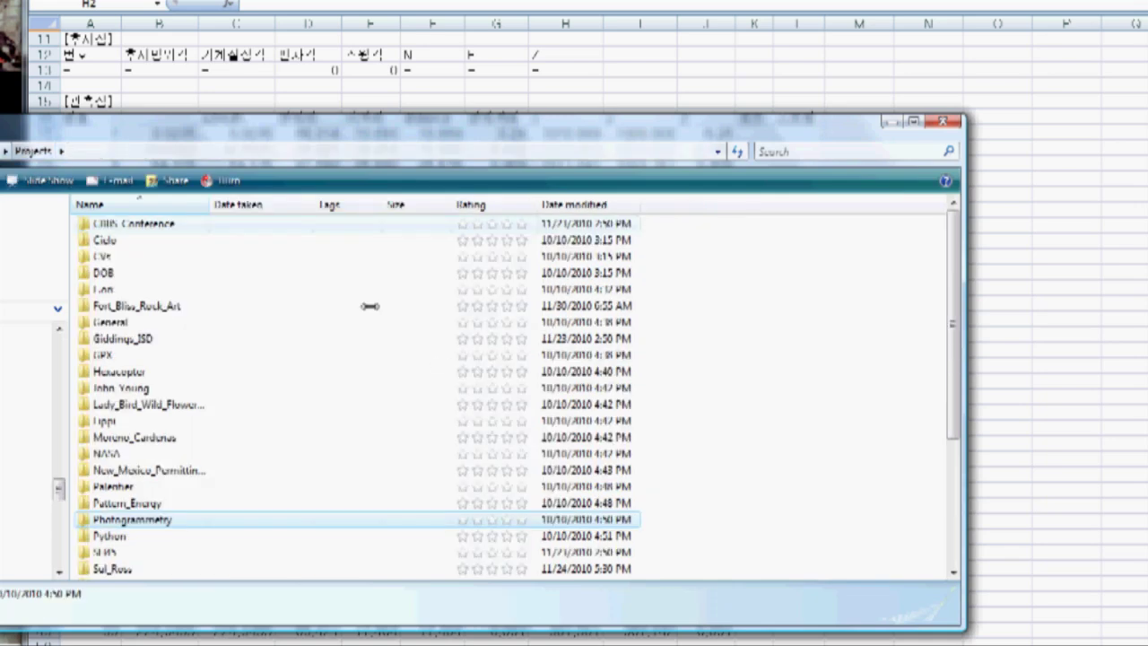
drag(953, 407, 975, 502)
scroll(126, 485, down, 1)
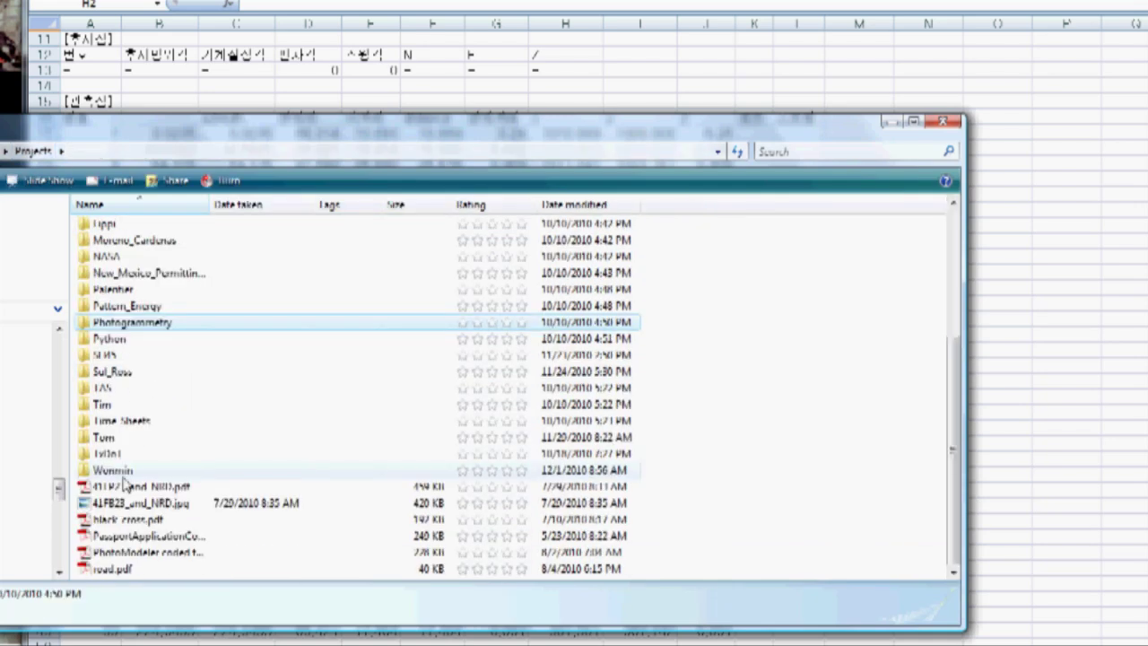
double_click(118, 472)
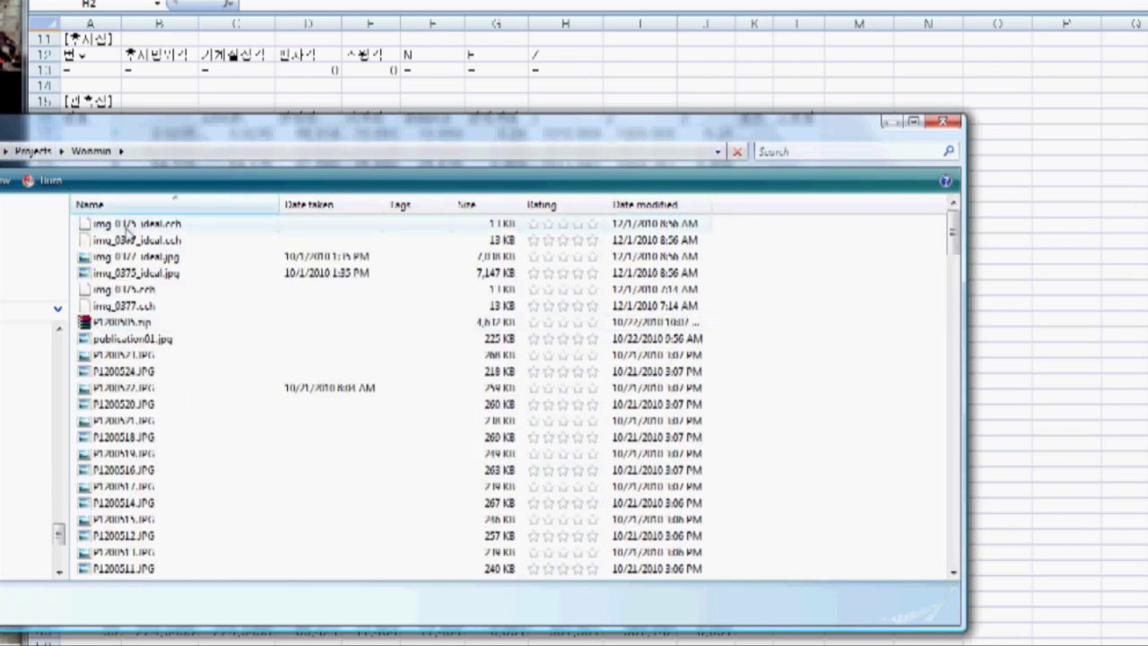
scroll(224, 422, down, 5)
scroll(228, 449, down, 1)
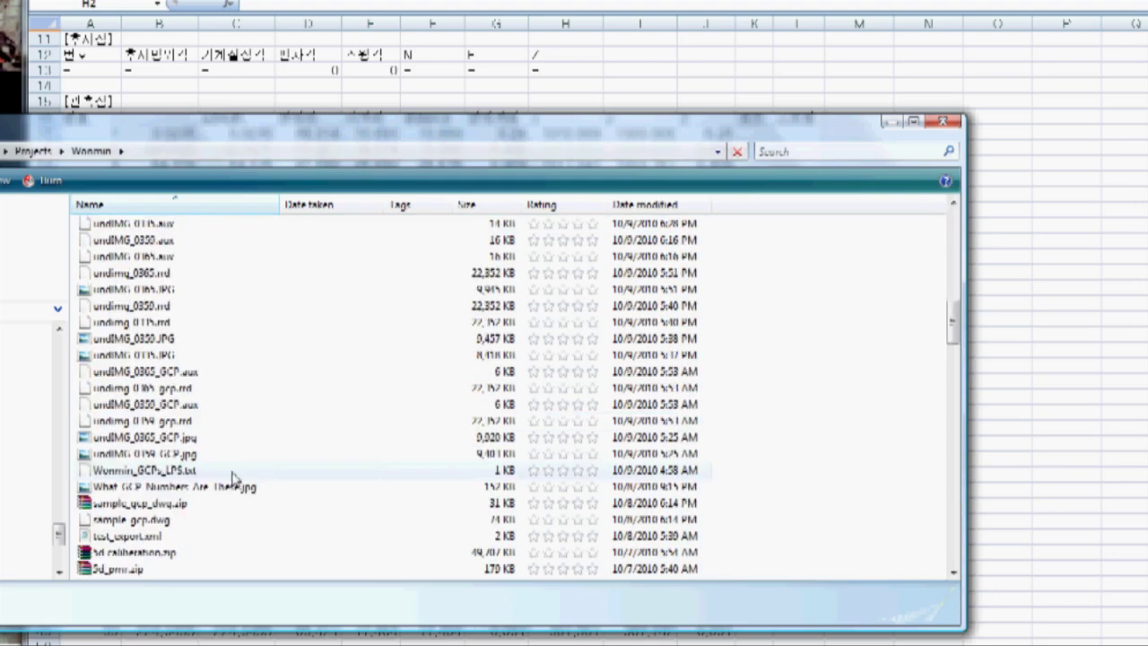
double_click(166, 477)
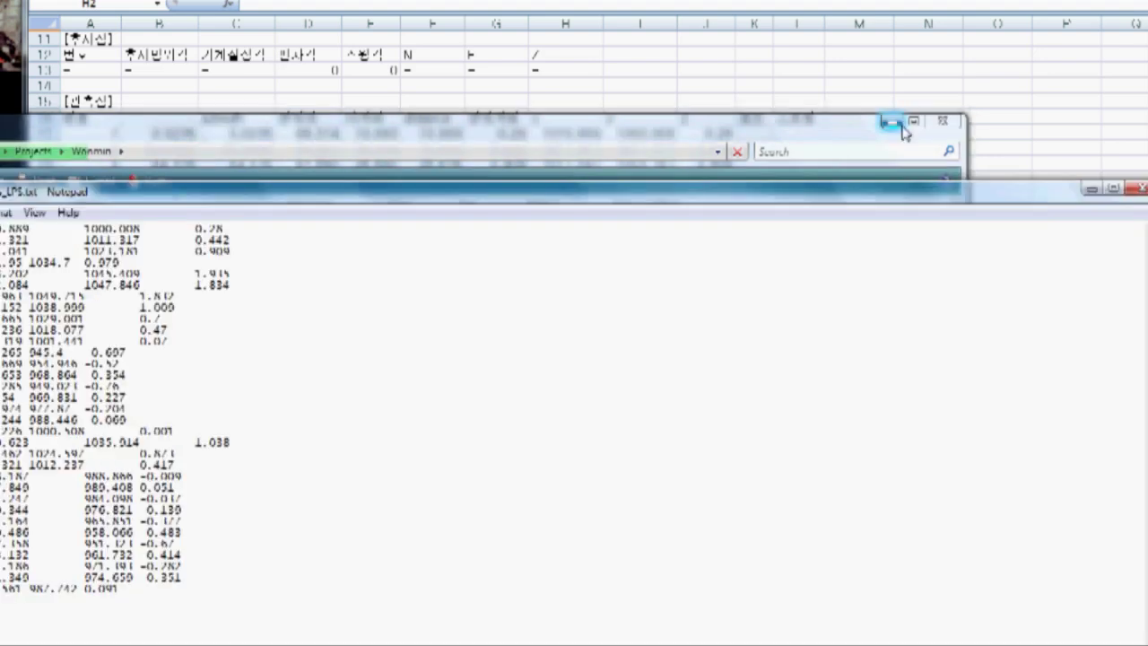
Compare the text file's point numbers and coordinates with the spreadsheet's x, y and z columns, and return to the point measurement window
click(891, 122)
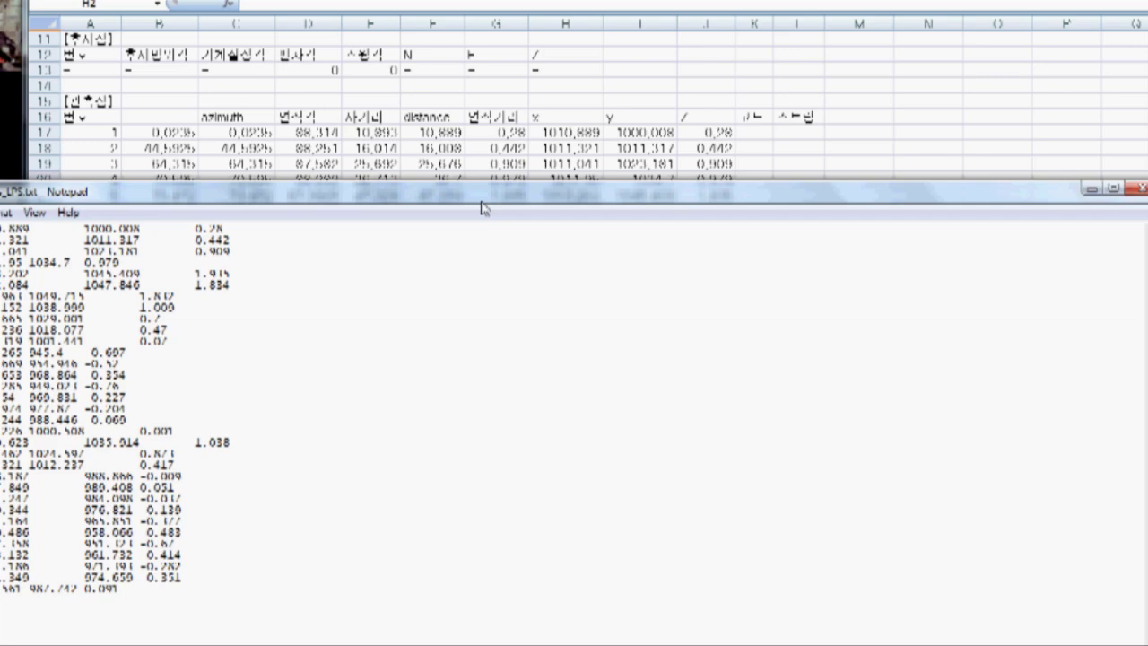
drag(482, 207, 912, 303)
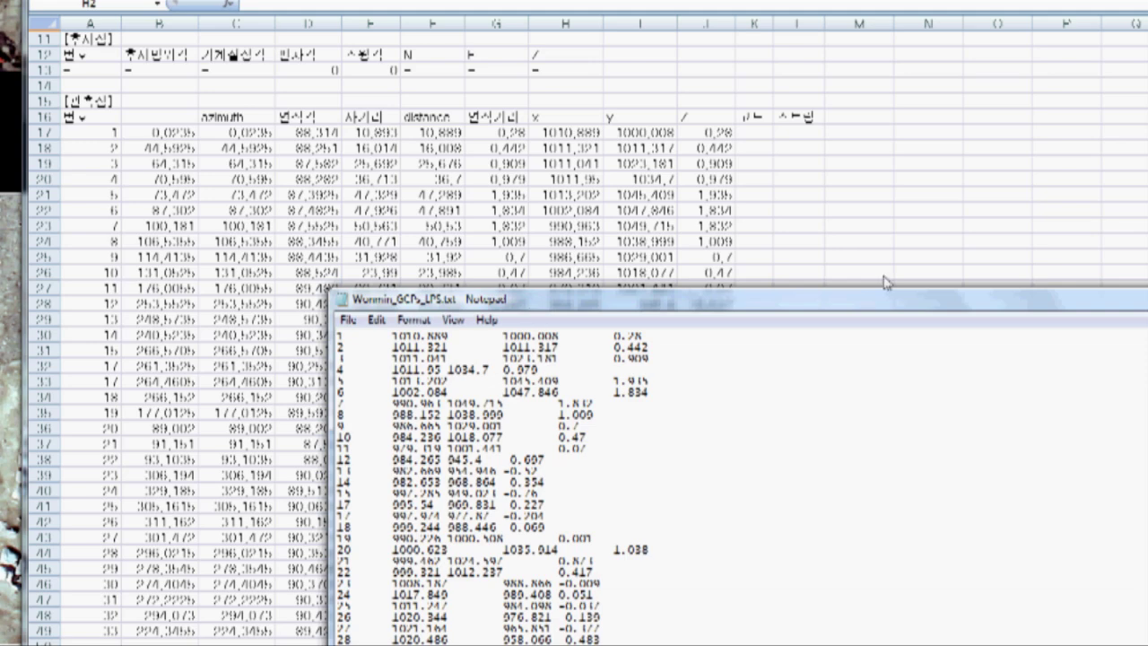
drag(888, 301, 929, 290)
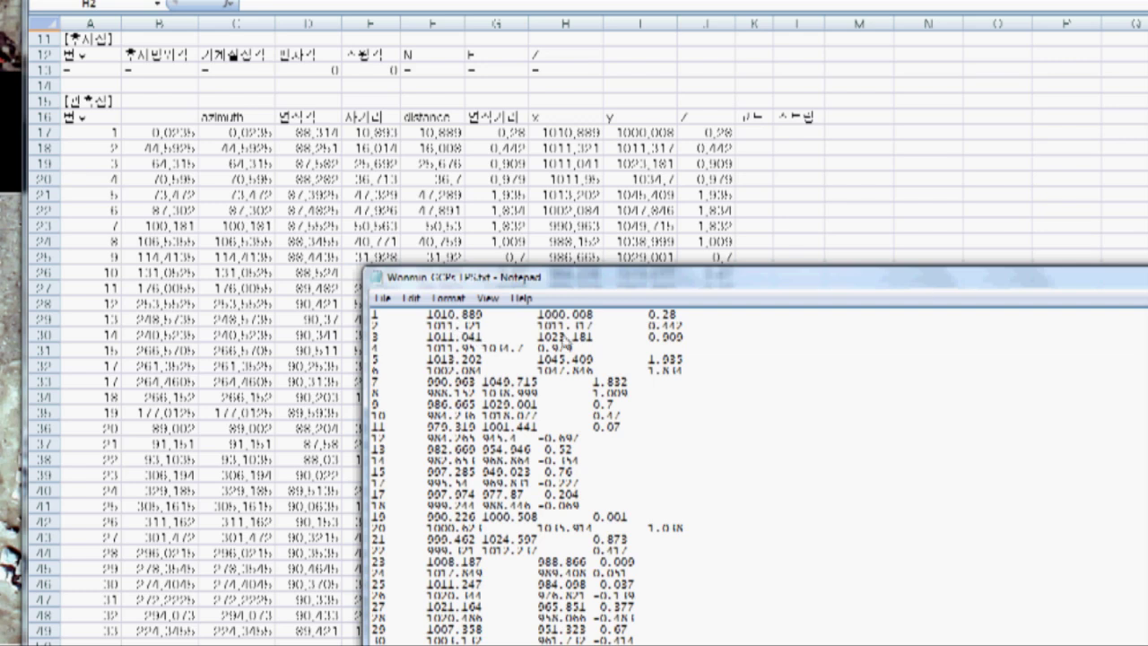
drag(958, 287, 633, 202)
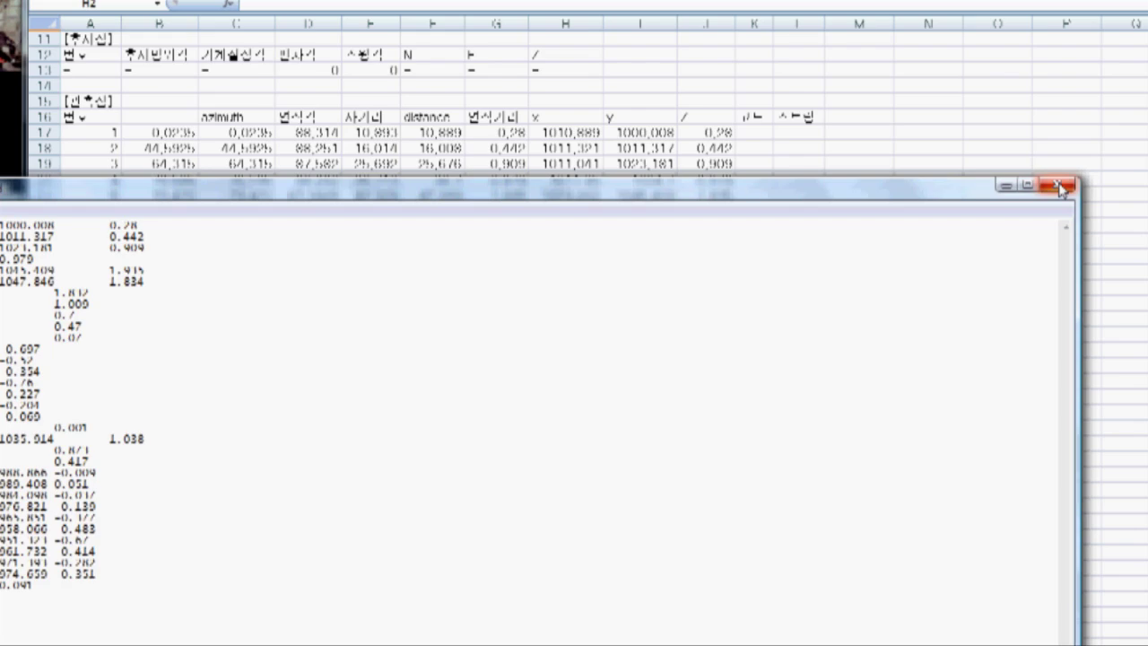
drag(764, 191, 874, 190)
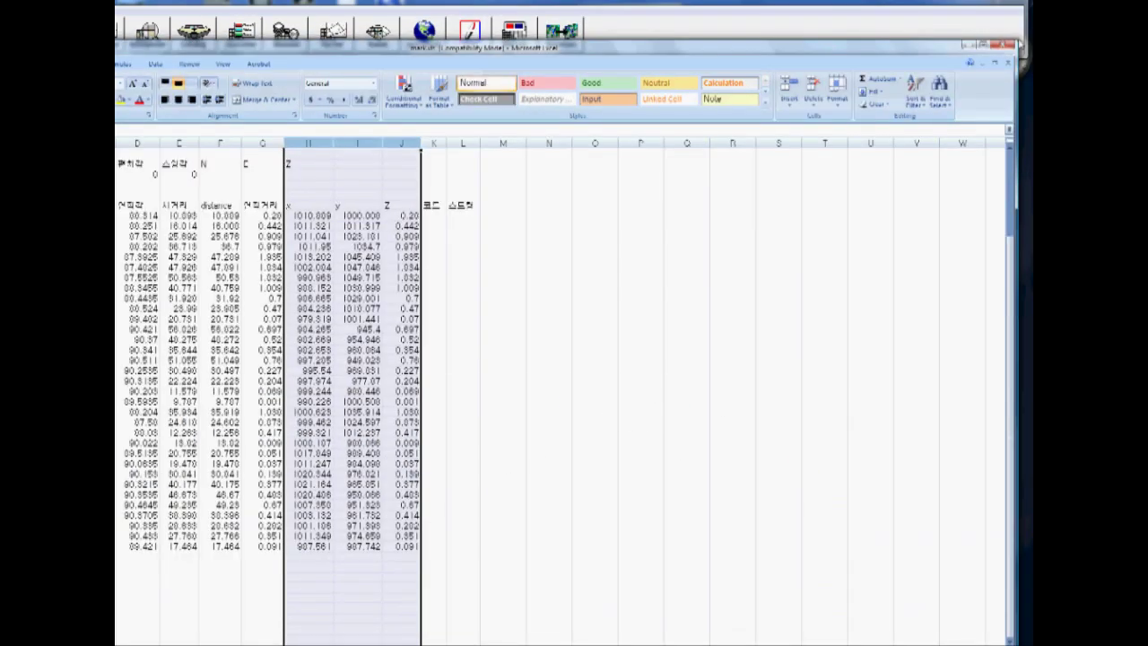
click(1012, 43)
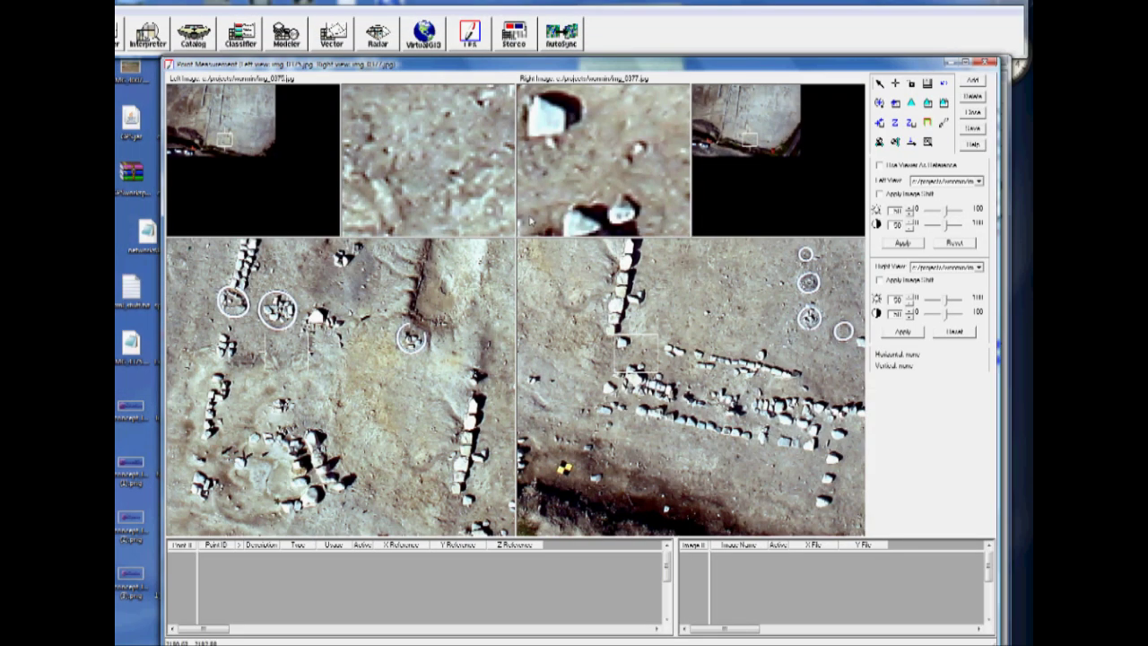
Add 33 points to the point measurement table
click(971, 81)
click(972, 81)
click(972, 81)
click(971, 80)
click(972, 81)
click(971, 81)
click(971, 81)
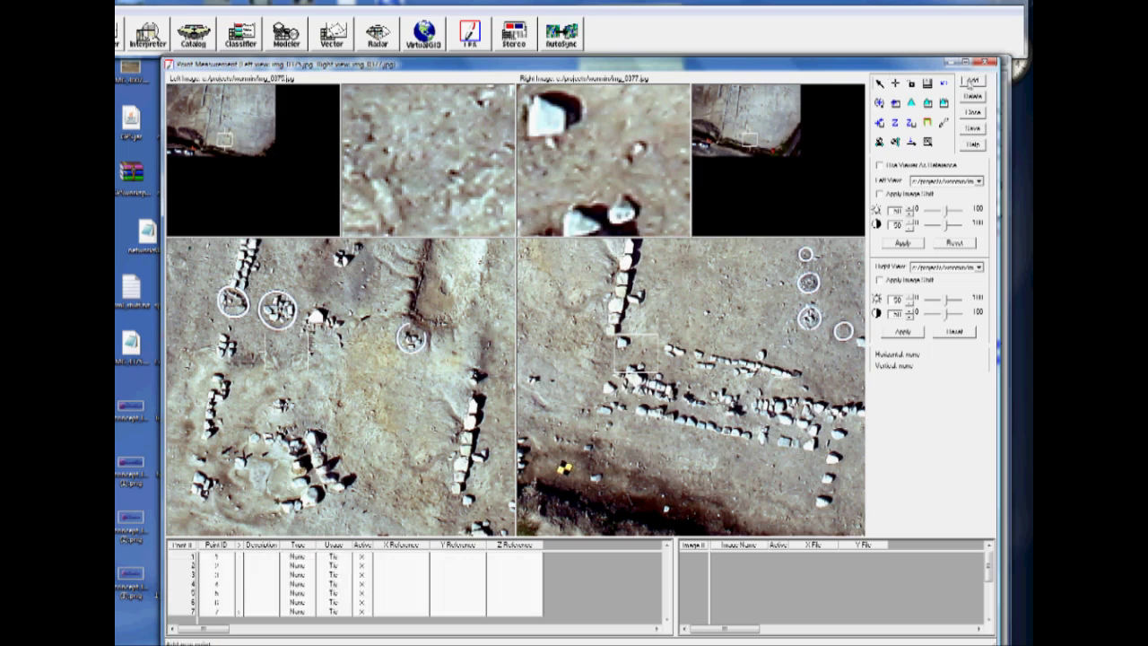
click(972, 81)
click(972, 81)
click(971, 81)
click(972, 81)
click(972, 81)
click(971, 81)
click(972, 80)
click(972, 81)
click(971, 80)
click(972, 81)
click(972, 81)
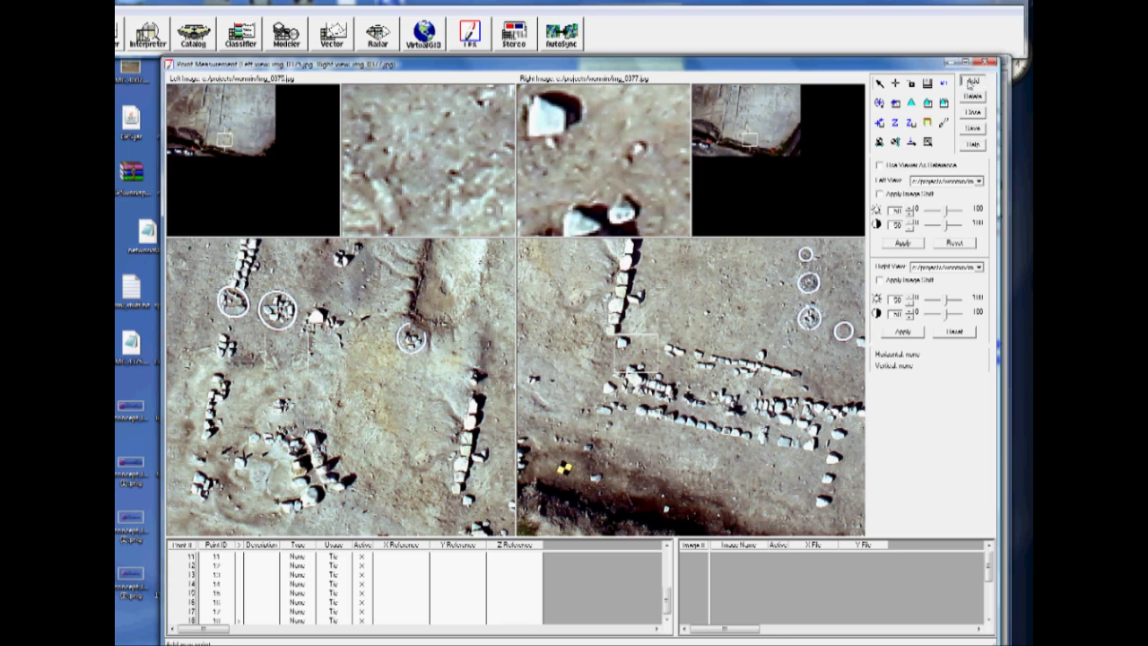
click(971, 81)
click(972, 81)
click(972, 80)
click(972, 81)
click(972, 81)
click(972, 81)
click(972, 80)
click(971, 81)
click(972, 81)
click(972, 81)
click(972, 81)
click(972, 81)
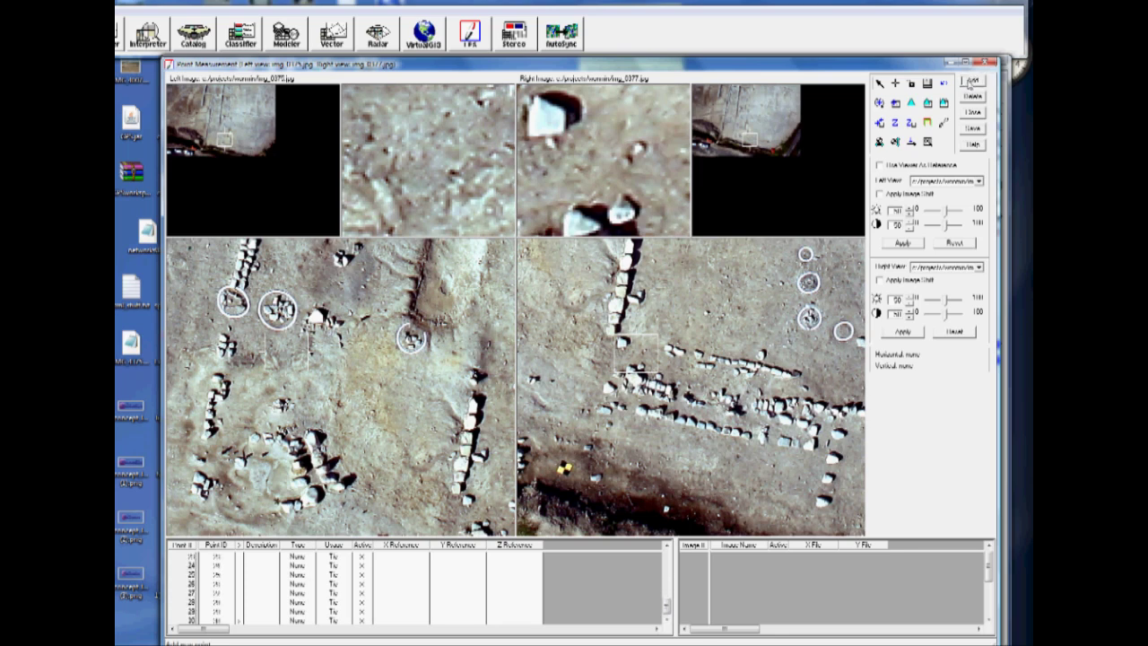
click(971, 81)
click(971, 80)
click(972, 81)
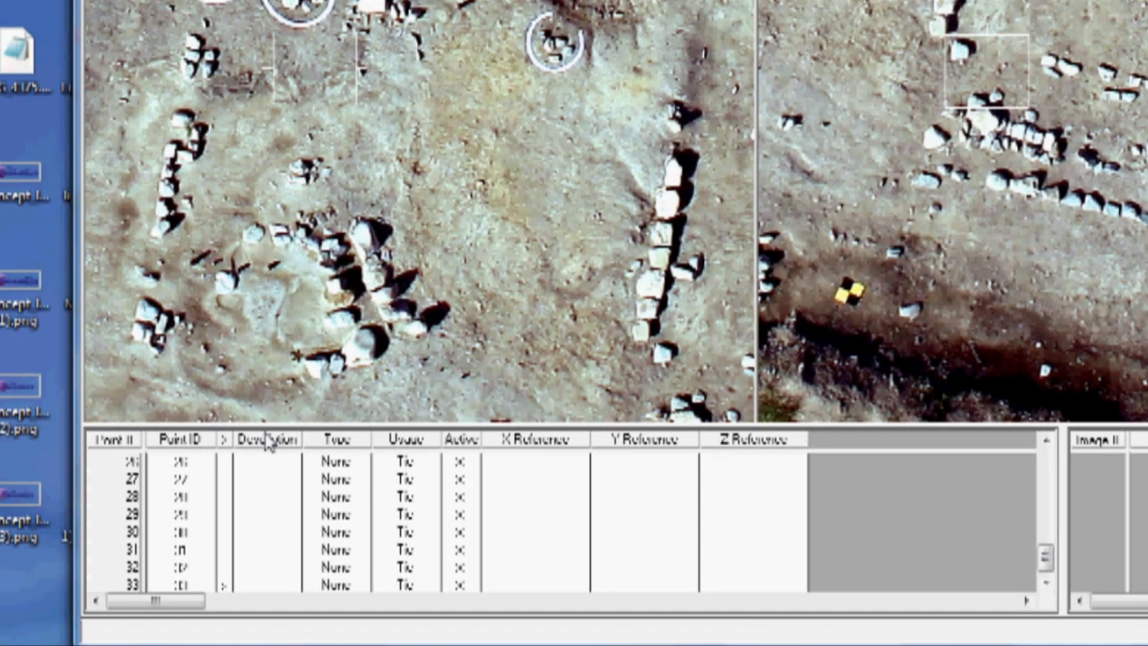
Select all point rows together with the Description, X Reference, Y Reference and Z Reference columns
right_click(122, 522)
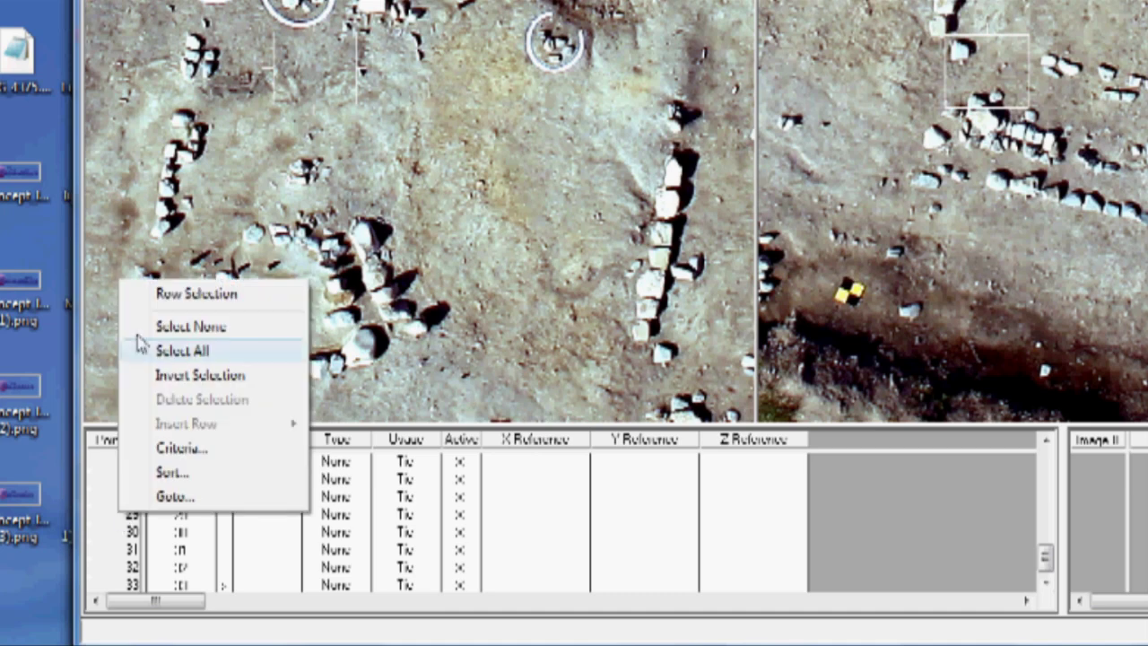
click(182, 351)
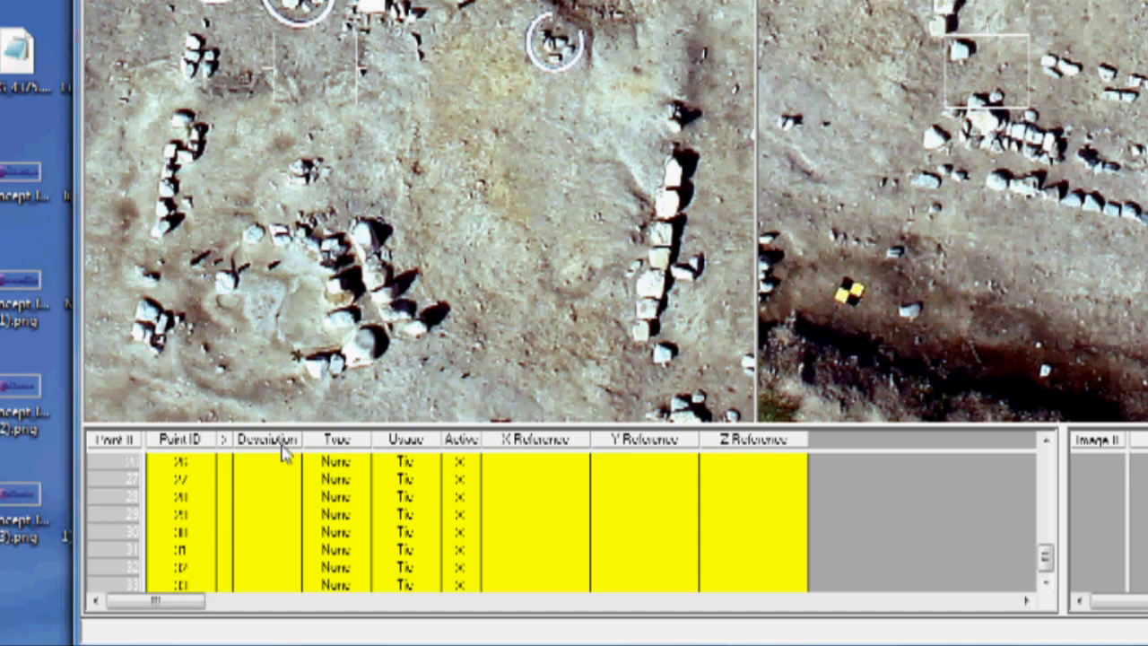
click(268, 439)
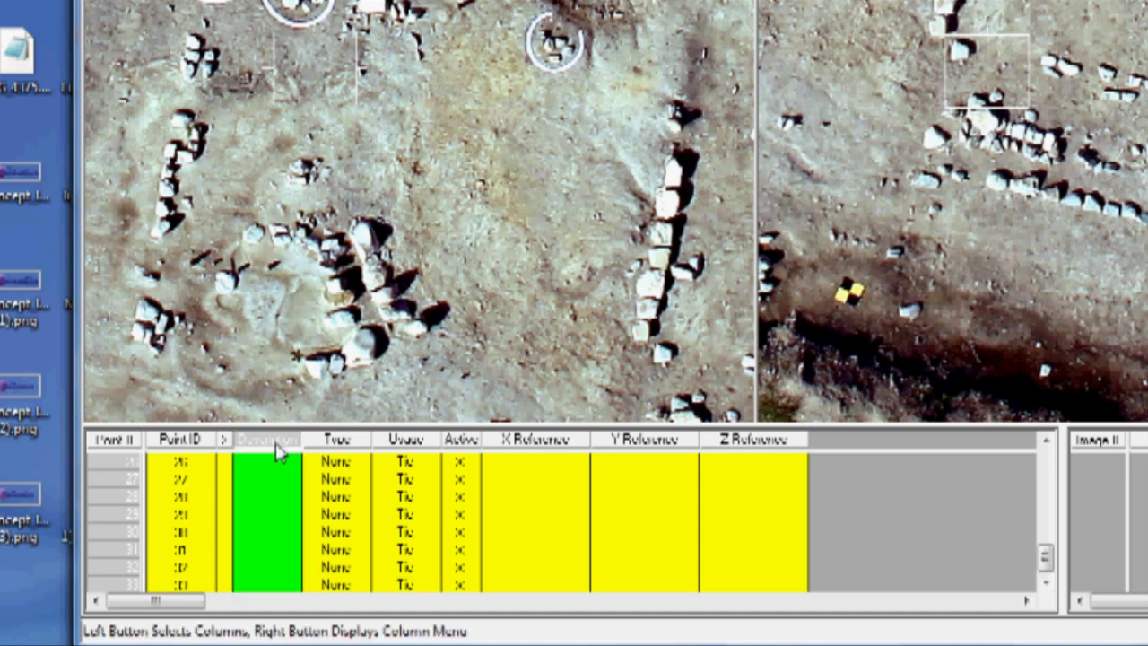
ctrl+click(537, 441)
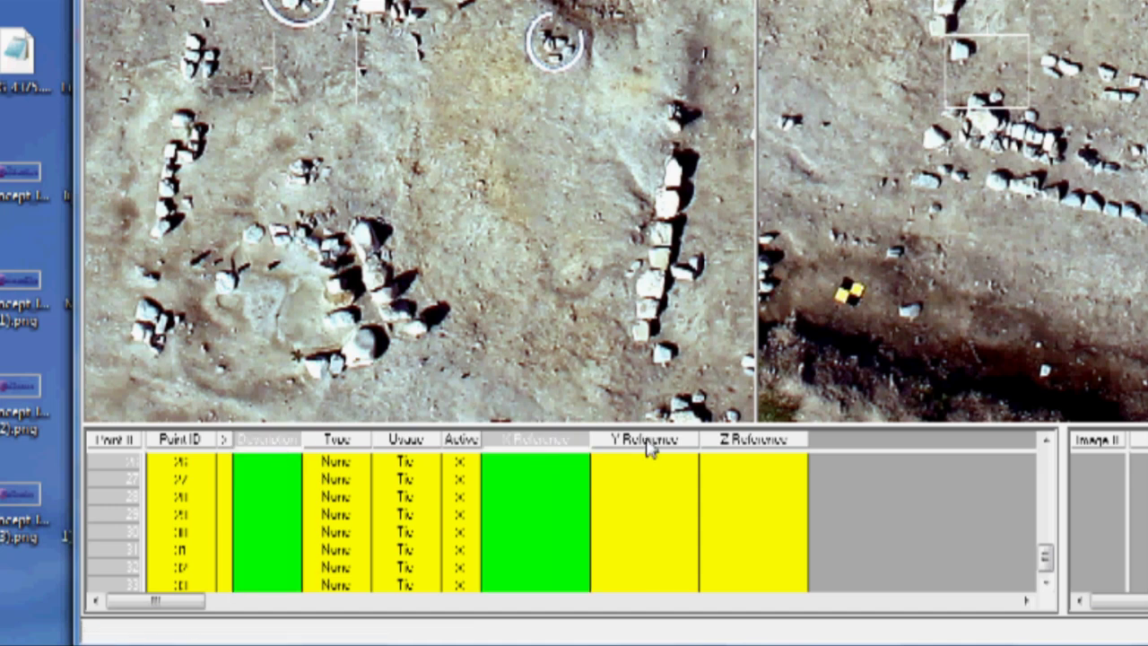
shift+click(743, 441)
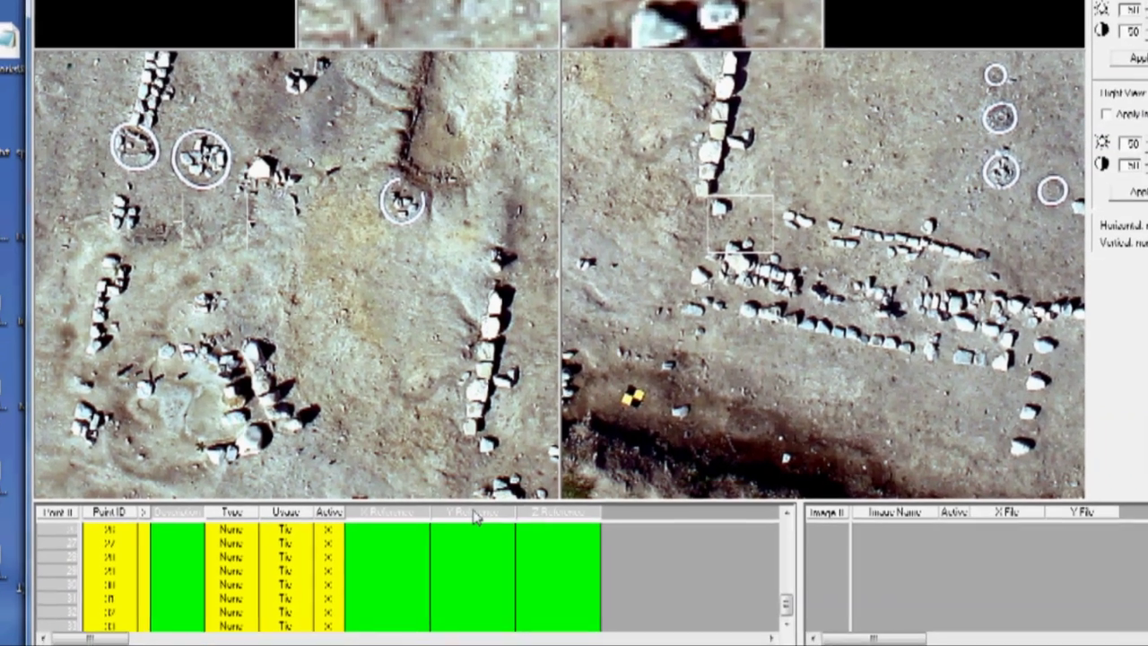
Start importing data into the selected columns and browse to the Wonmin folder under Projects for the source file
right_click(475, 515)
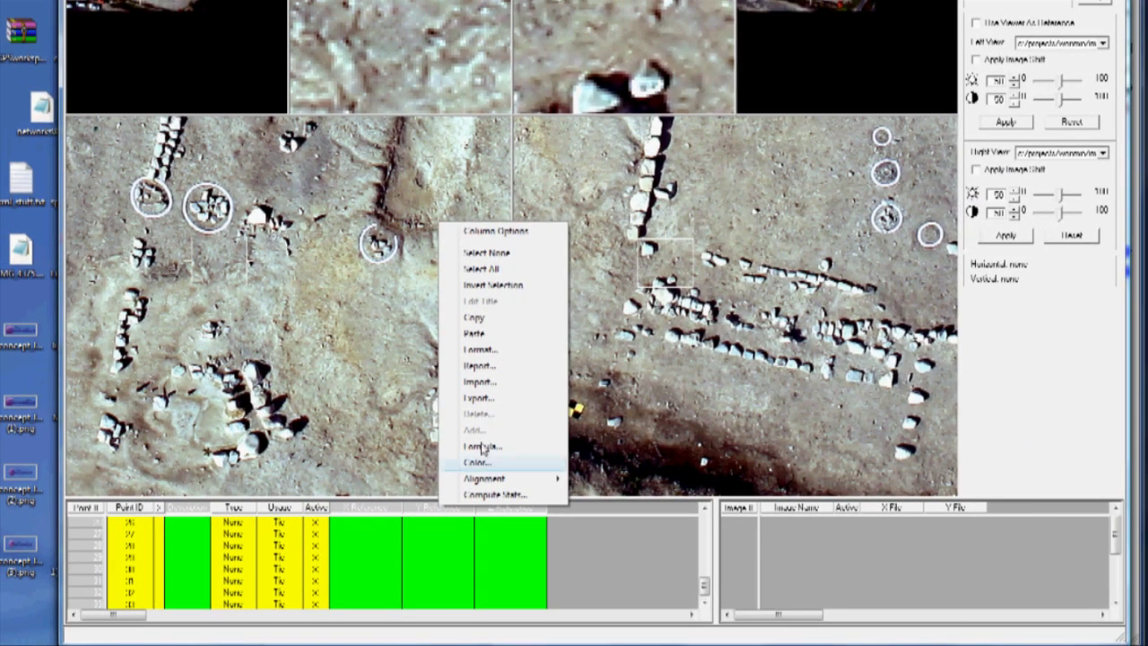
click(480, 383)
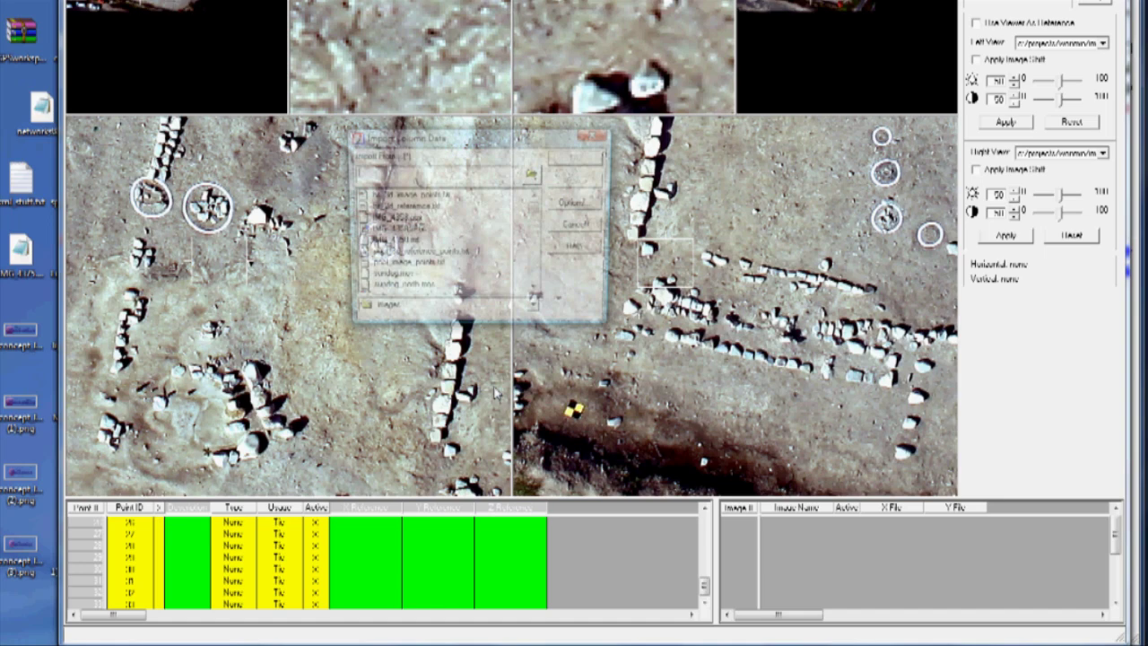
click(431, 254)
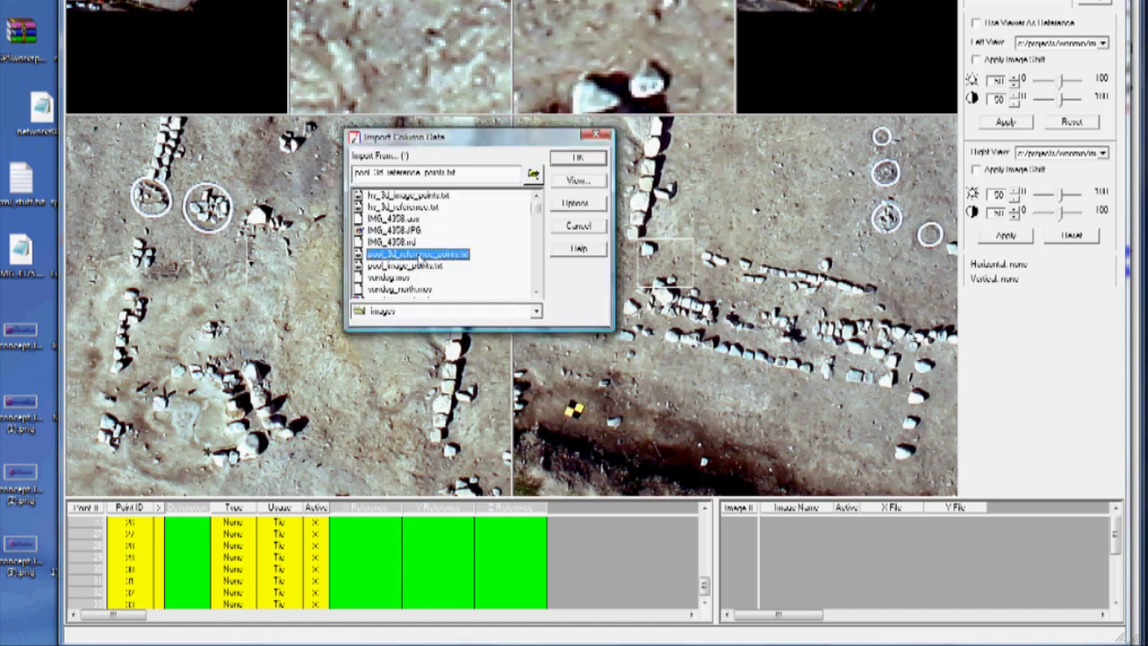
click(533, 173)
click(448, 141)
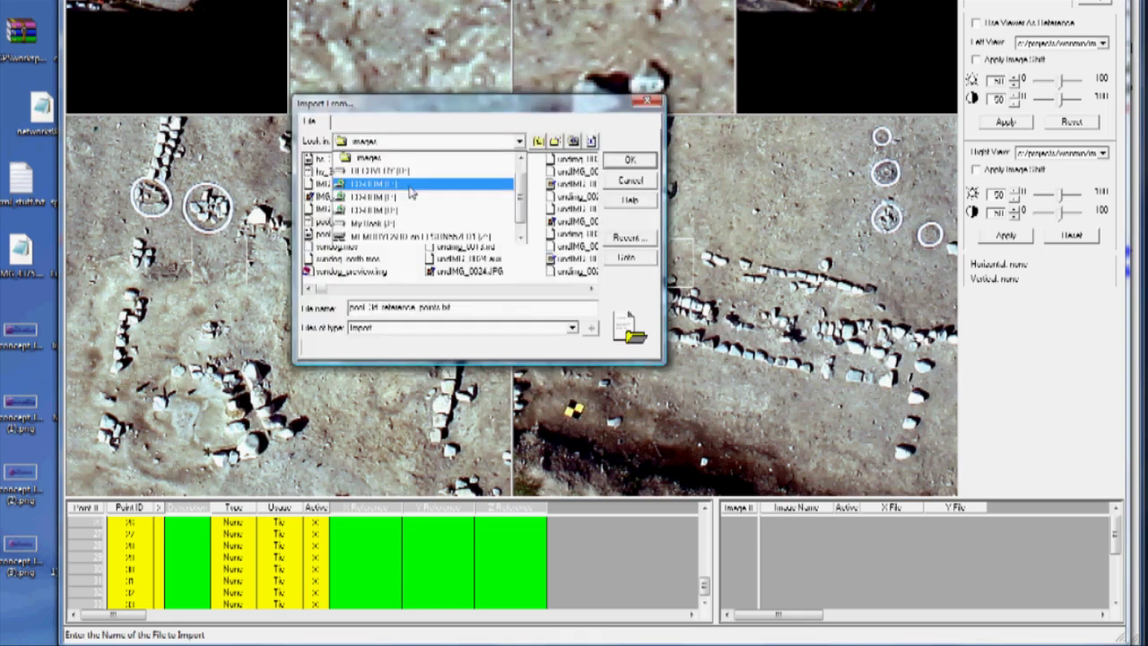
scroll(405, 175, up, 1)
click(404, 159)
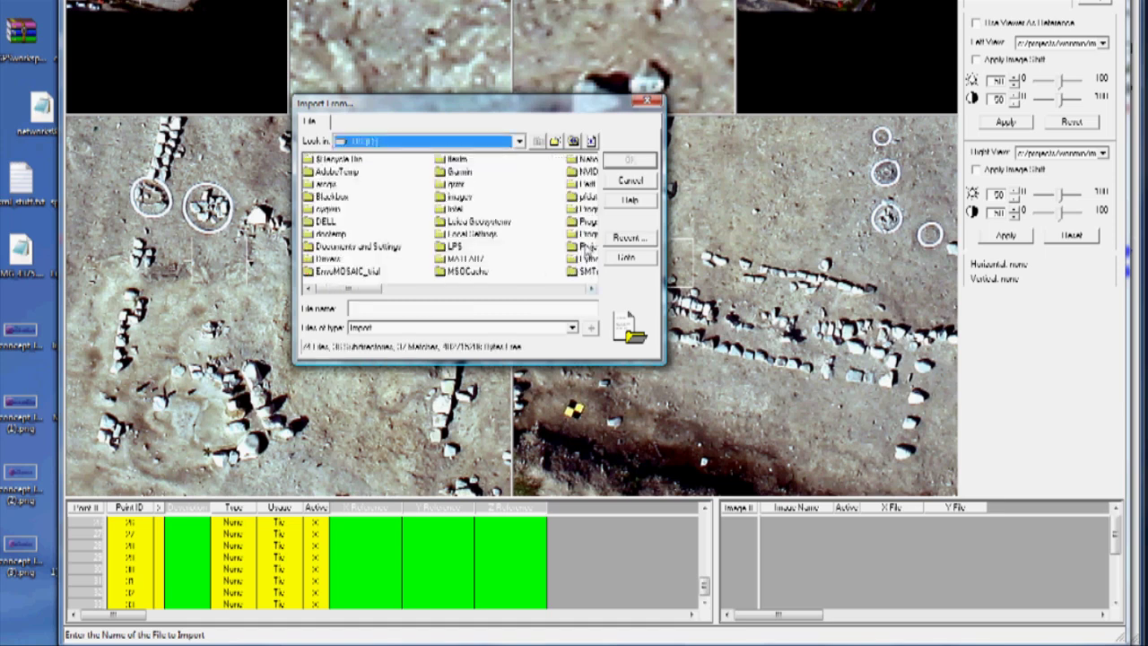
double_click(587, 247)
scroll(551, 281, down, 1)
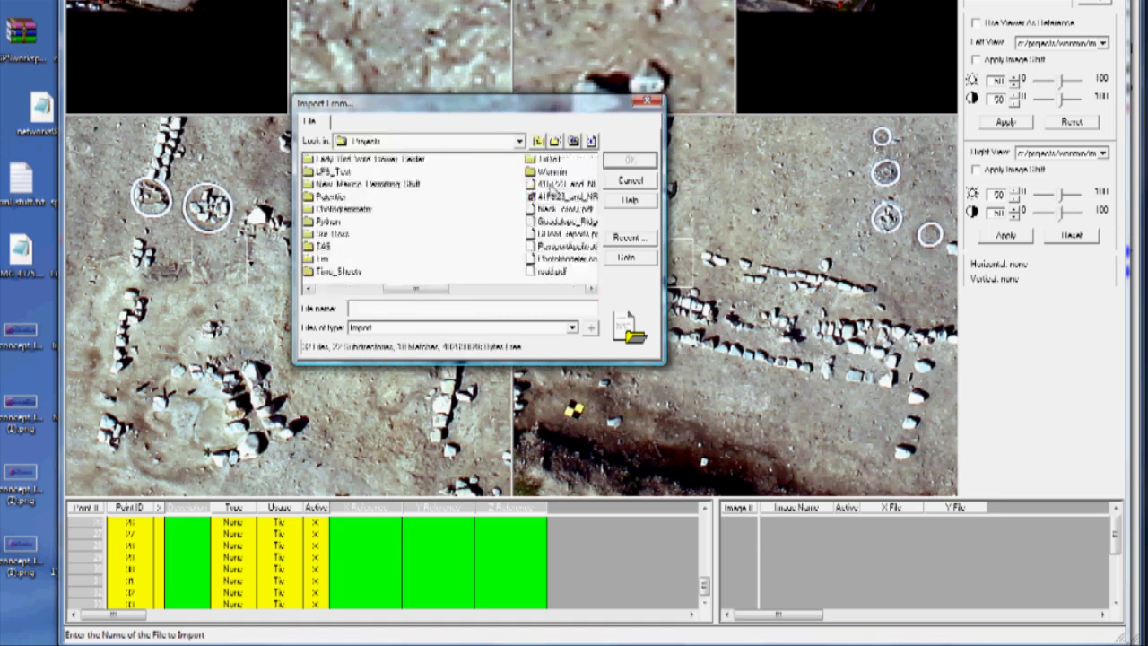
double_click(549, 172)
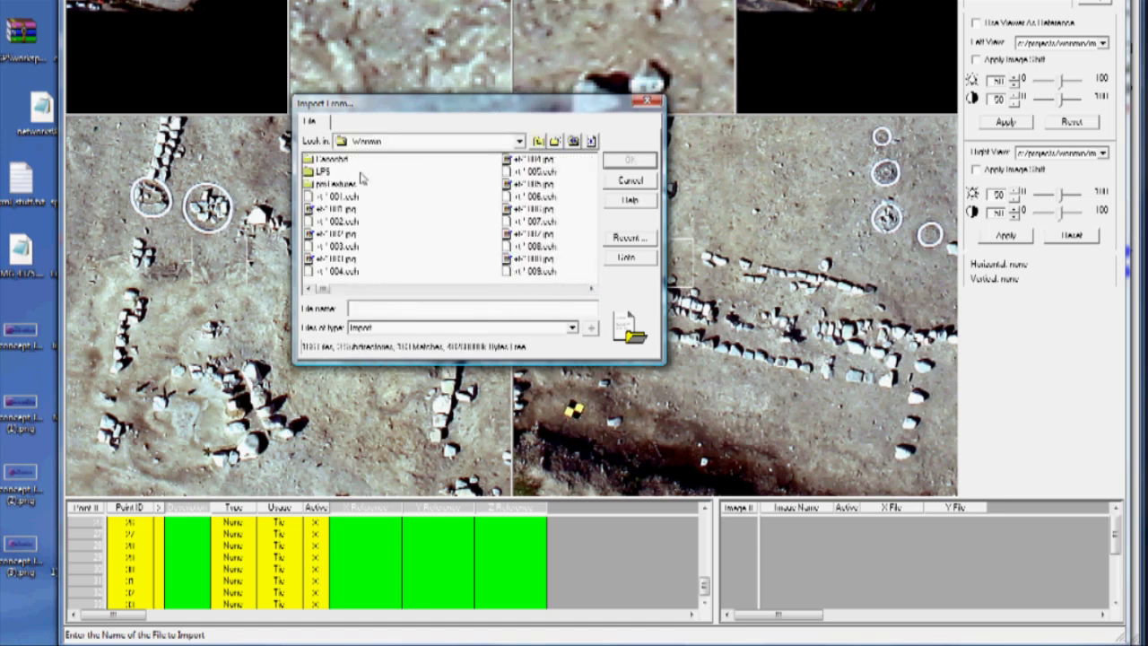
double_click(325, 171)
click(531, 291)
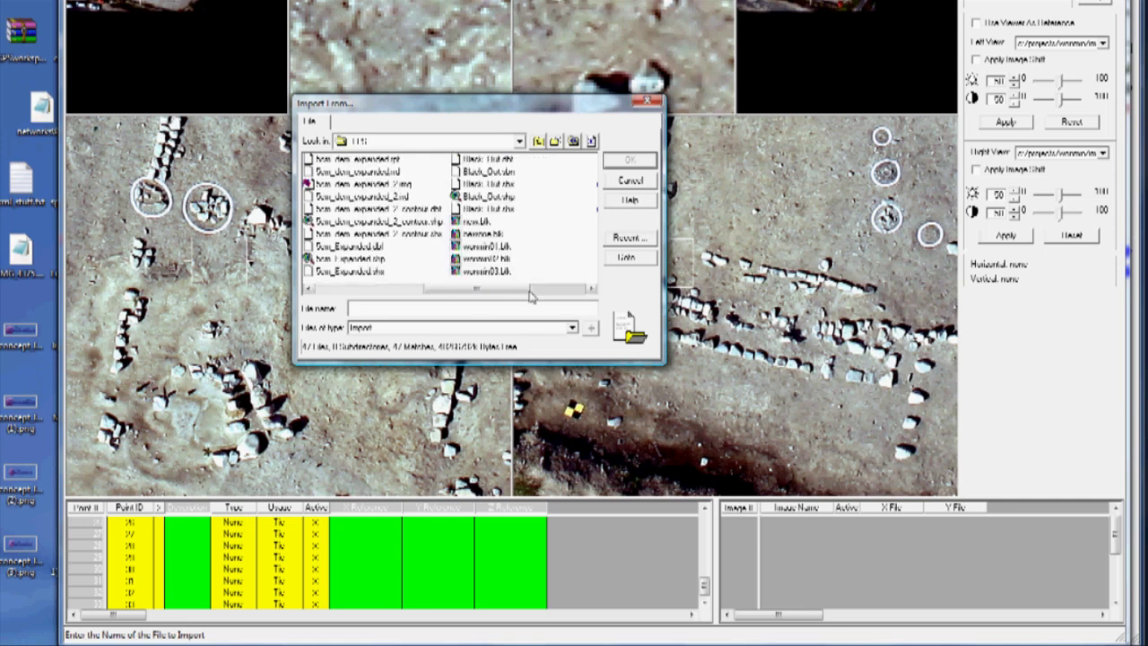
drag(531, 293, 587, 294)
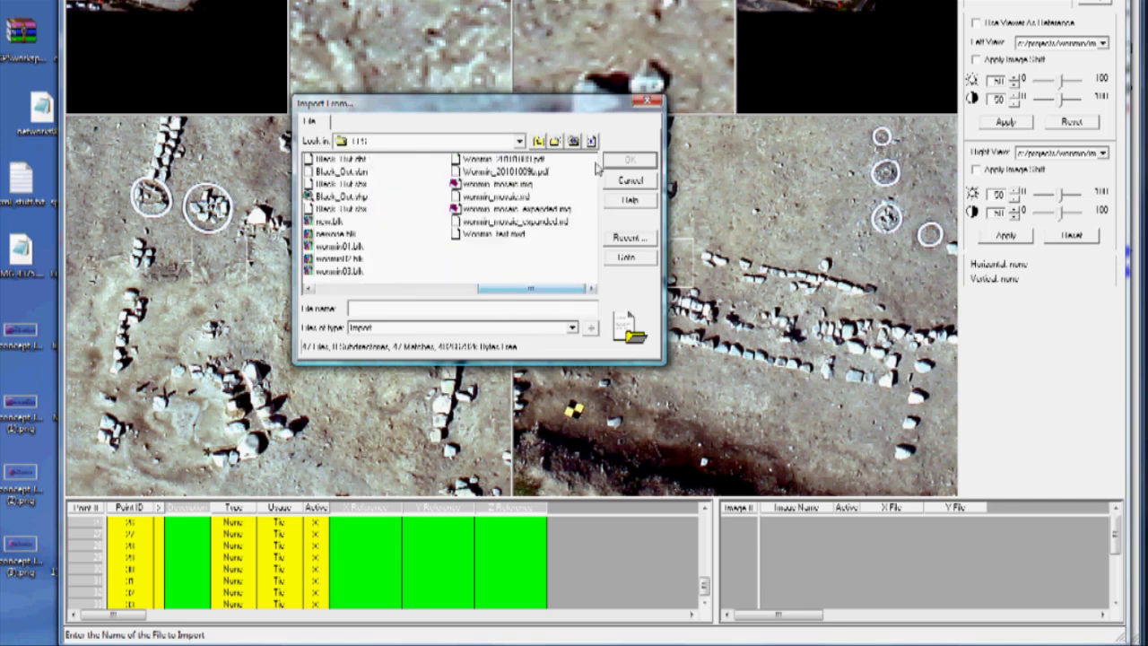
key(BackSpace)
Import the coordinates from Wonmin_GCPs_LPS.txt into the selected Description and X, Y and Z Reference columns
click(546, 289)
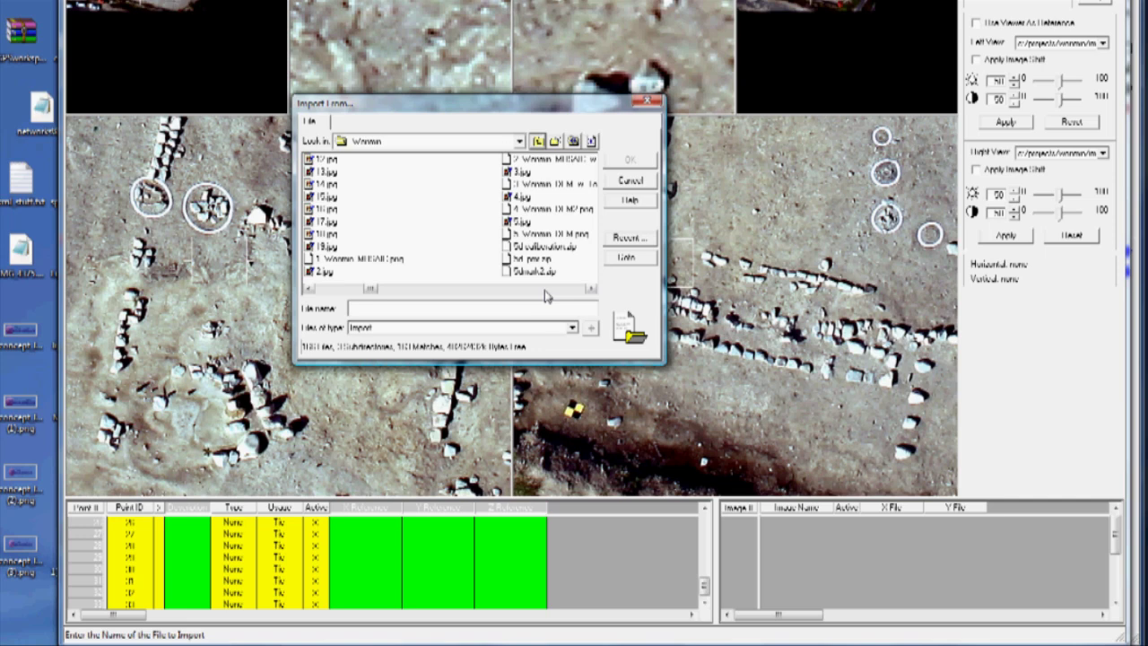
click(545, 289)
click(545, 289)
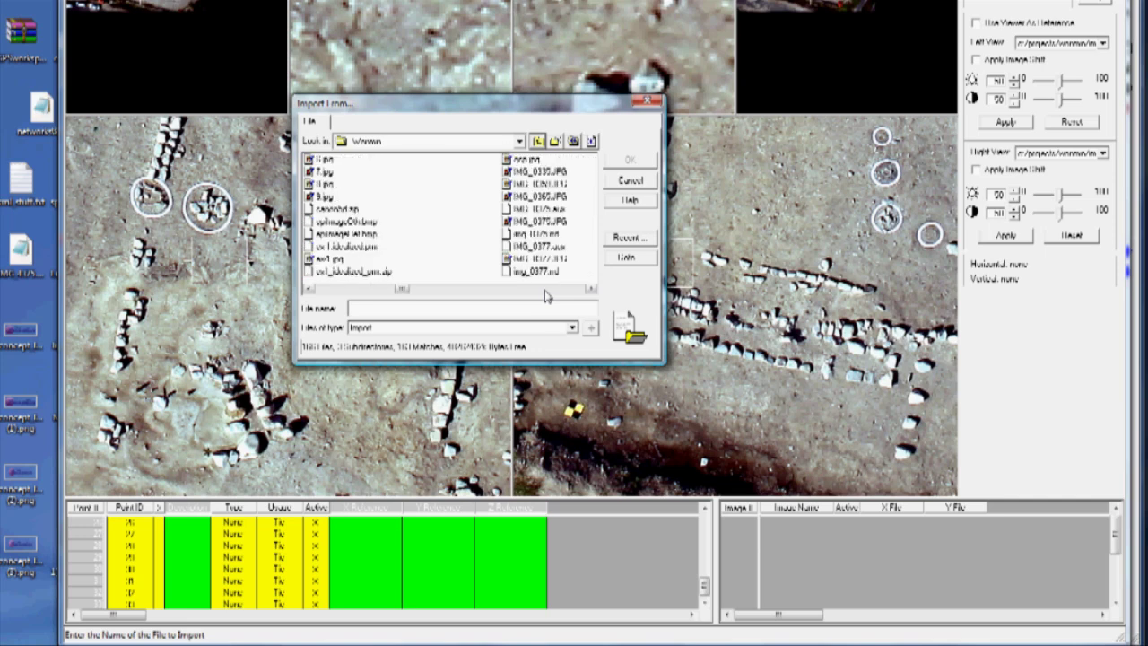
click(545, 289)
click(545, 289)
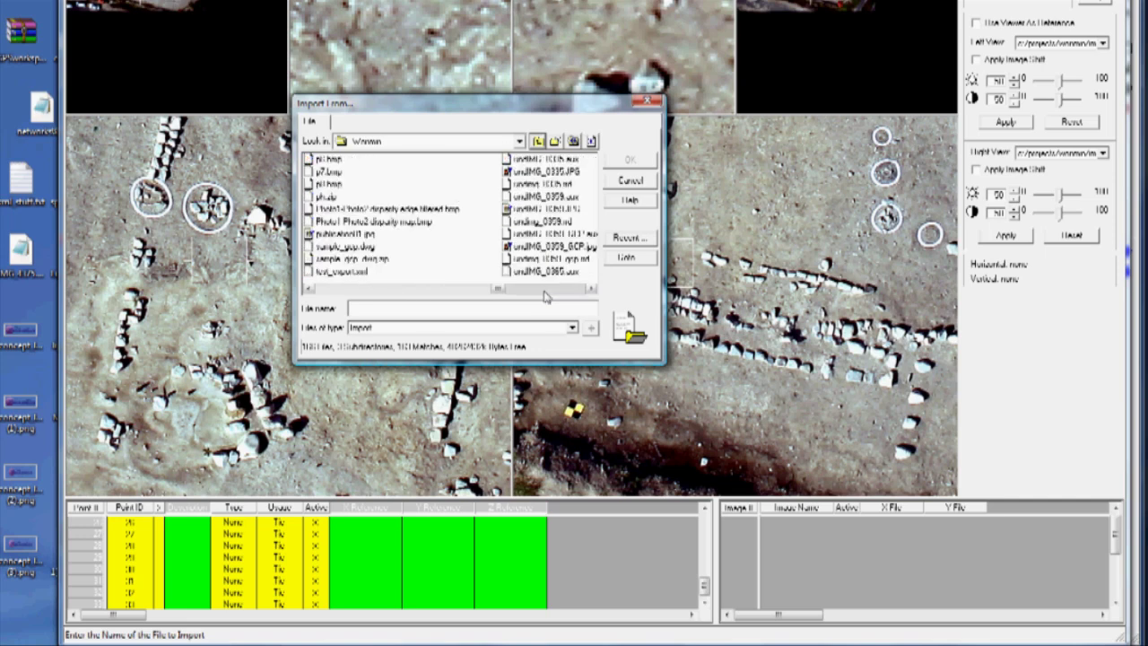
click(543, 289)
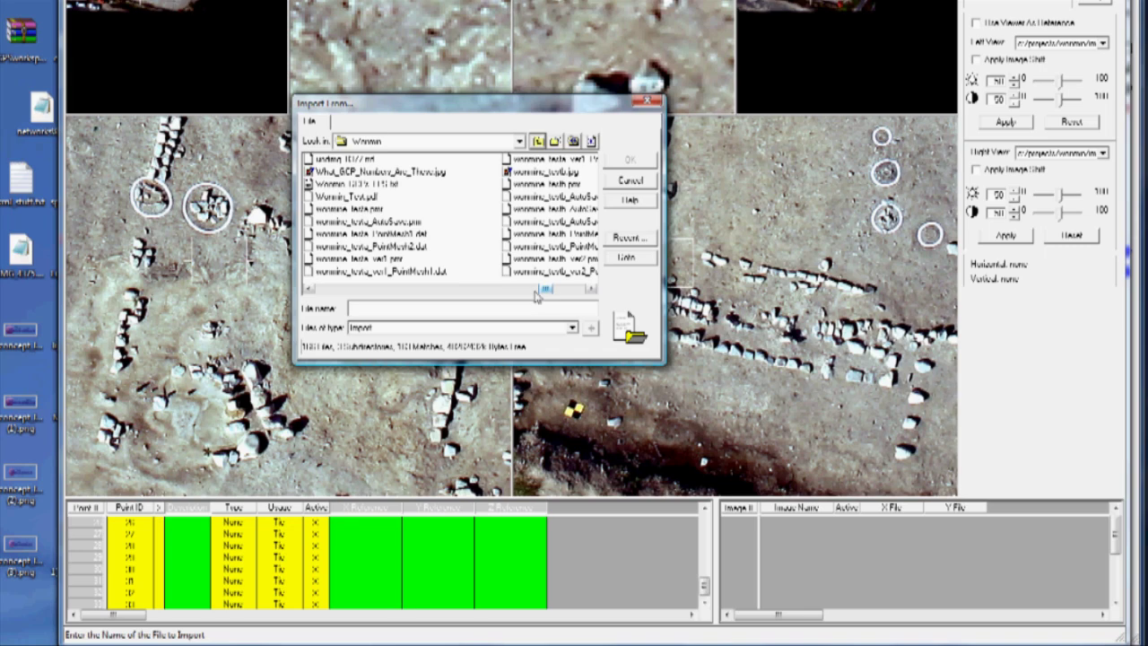
click(384, 184)
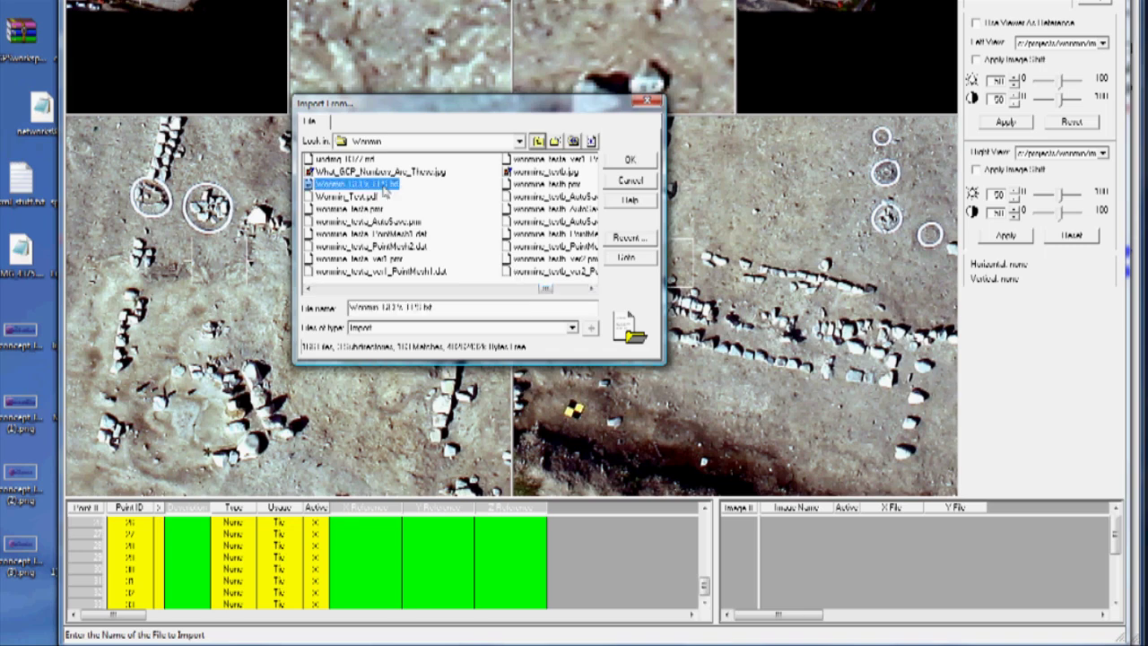
click(630, 162)
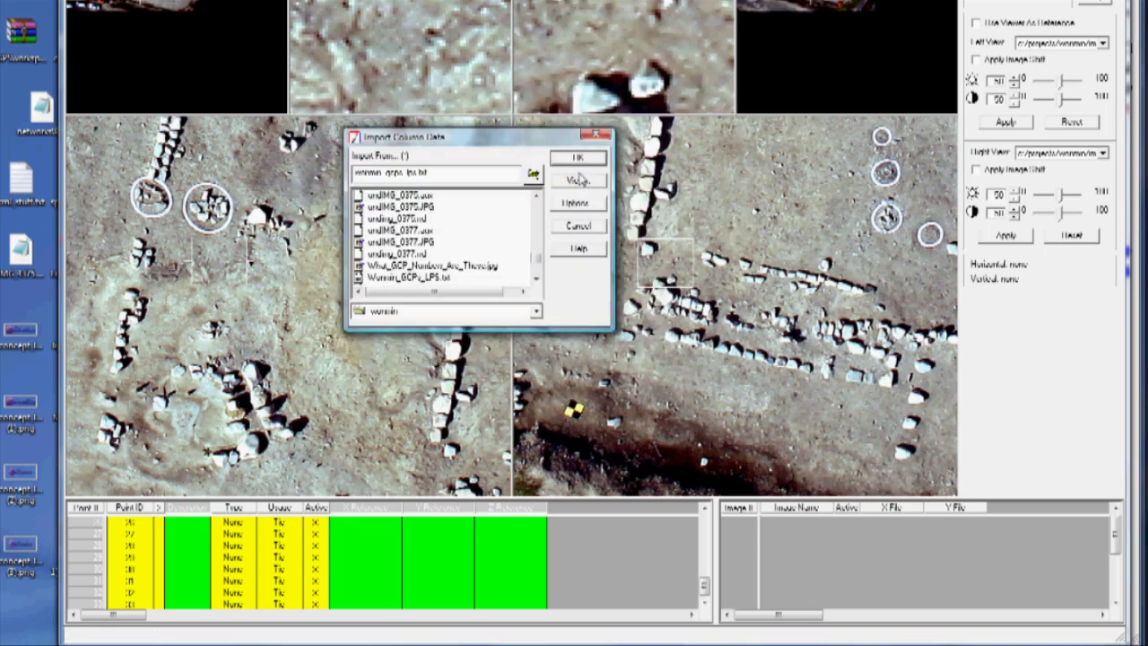
click(579, 158)
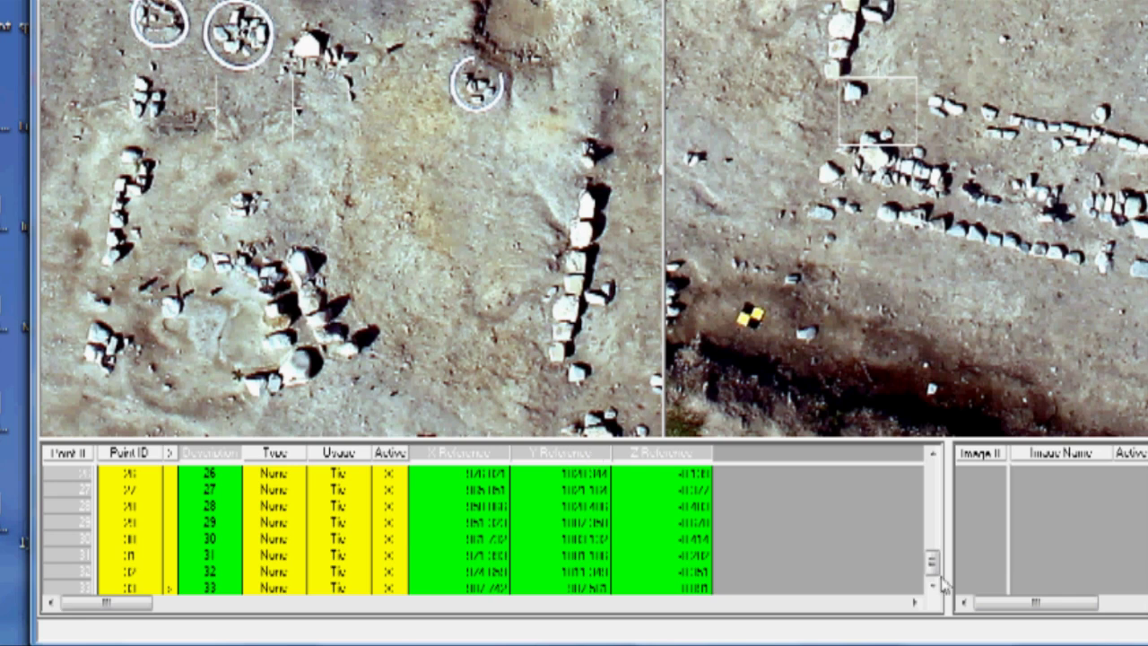
Check the imported coordinates from the beginning of the point table, inspecting the first point's X and Y Reference values
drag(933, 562, 830, 453)
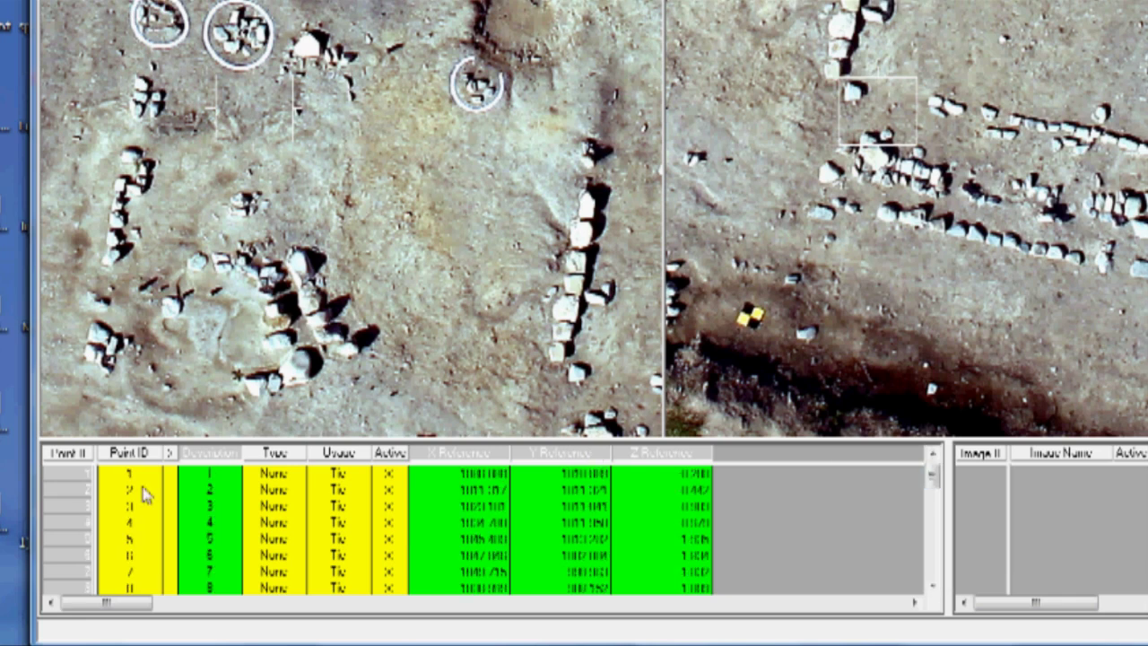
right_click(214, 455)
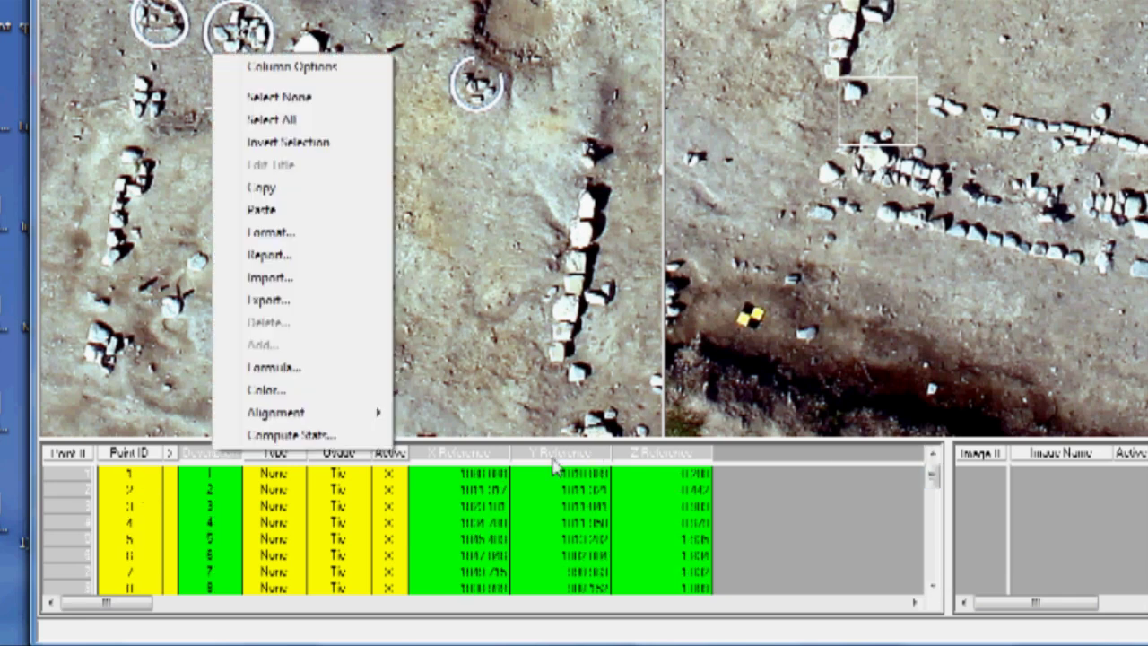
double_click(480, 474)
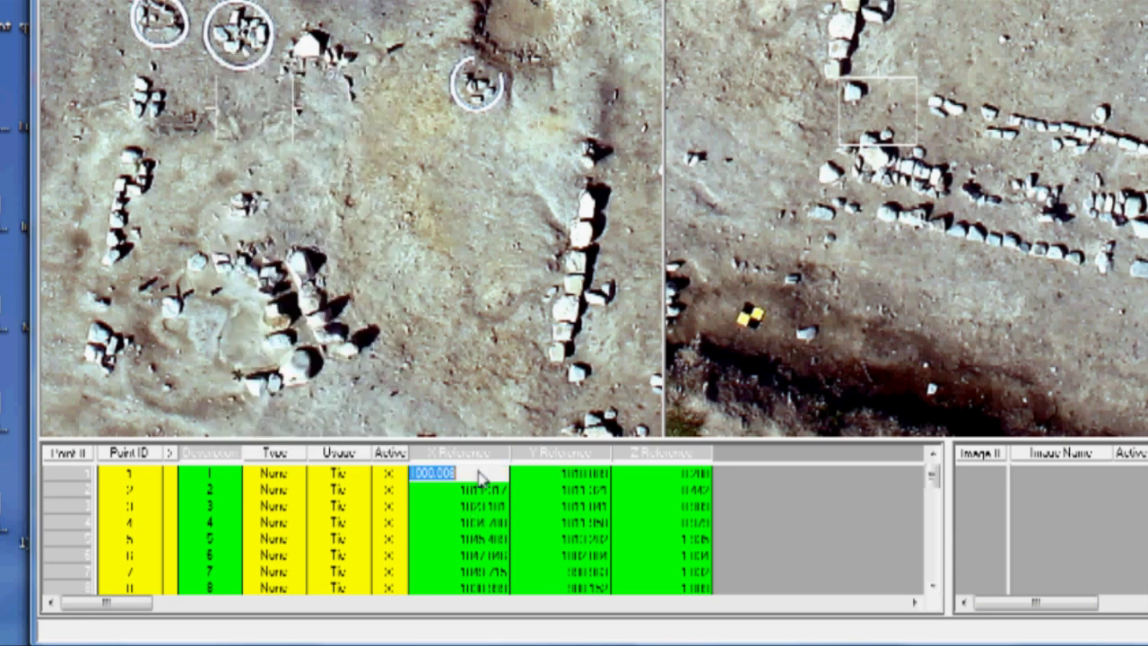
double_click(566, 478)
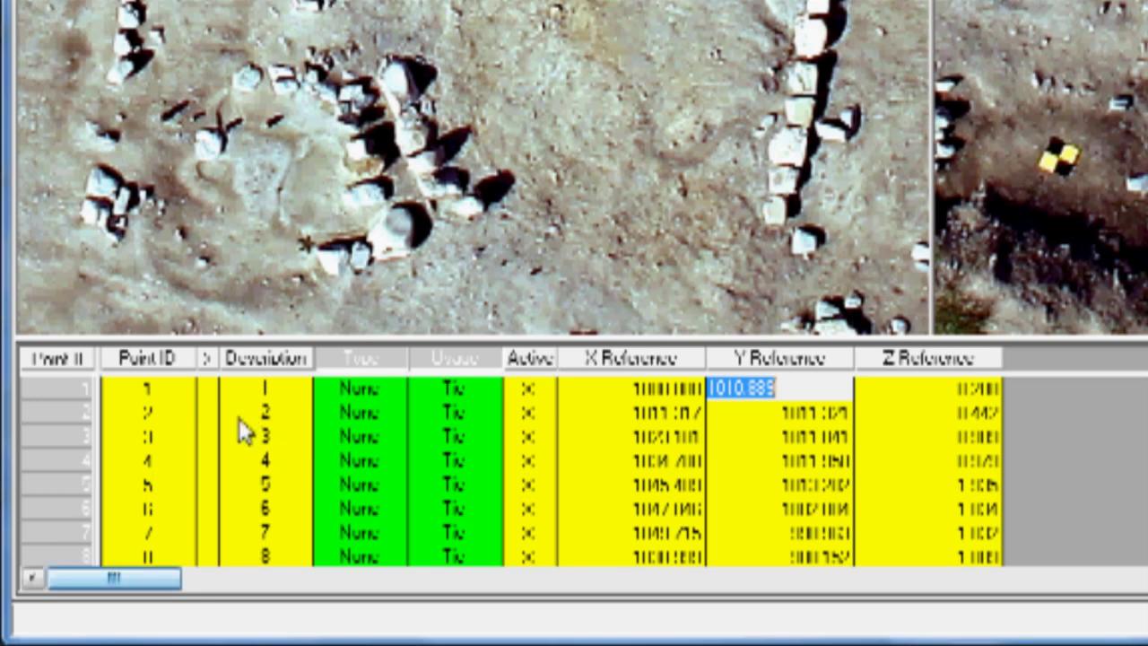
Set the Type to Full and the Usage to Control for all points
click(343, 405)
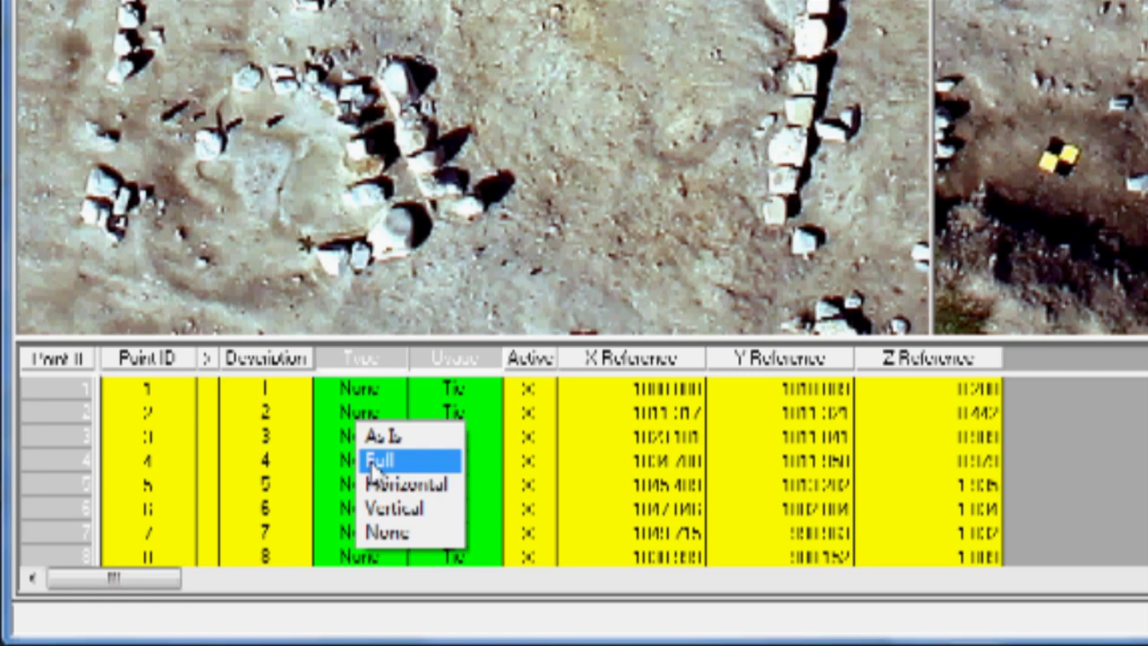
click(376, 461)
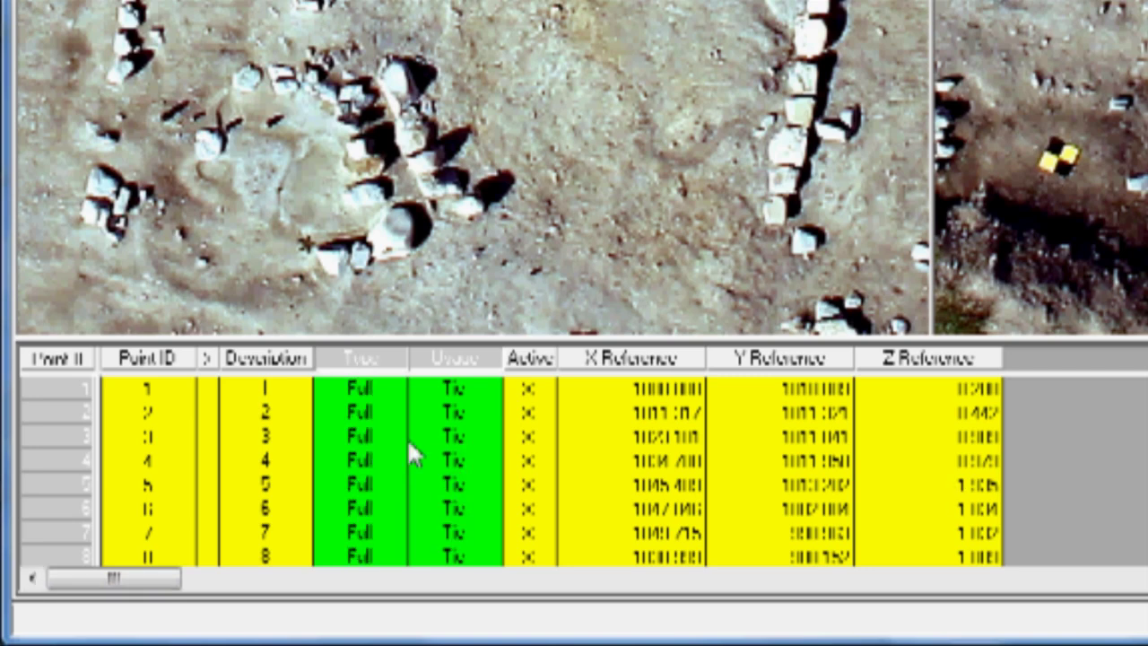
right_click(478, 404)
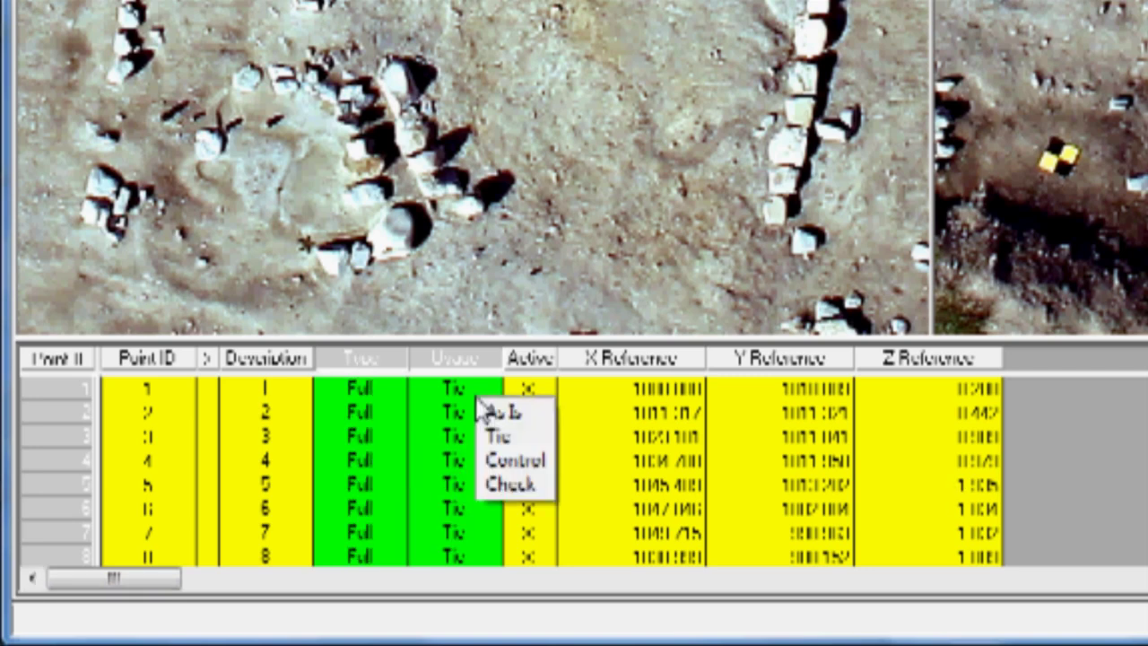
click(507, 460)
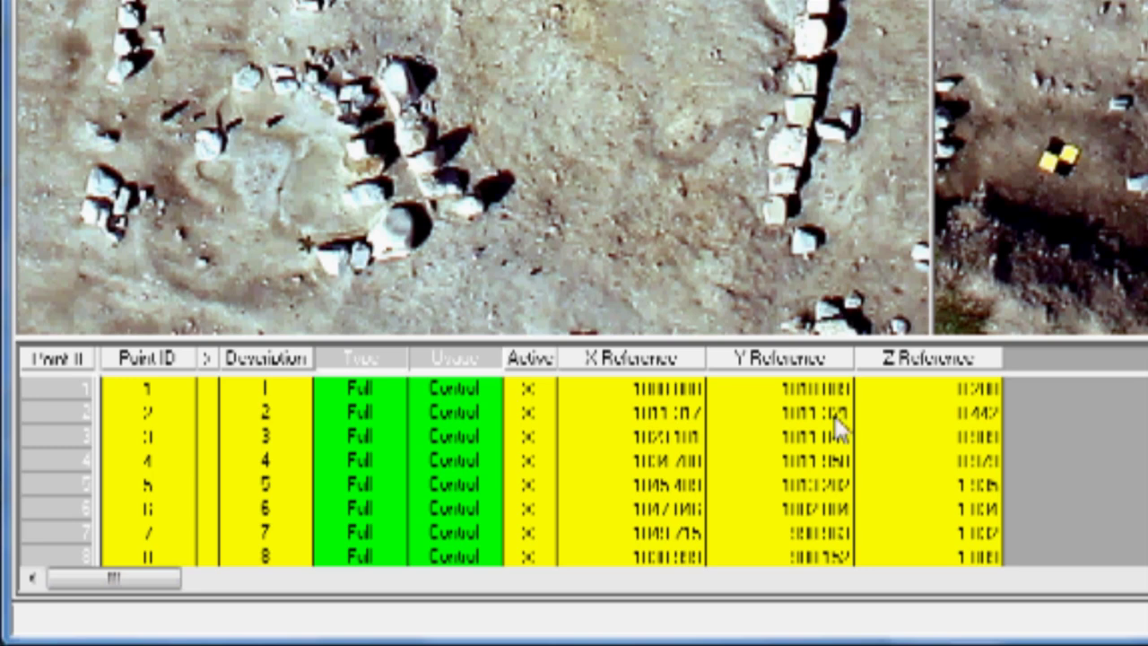
Make point 1 the current point and clear the Type and Usage column selection
click(54, 392)
right_click(377, 368)
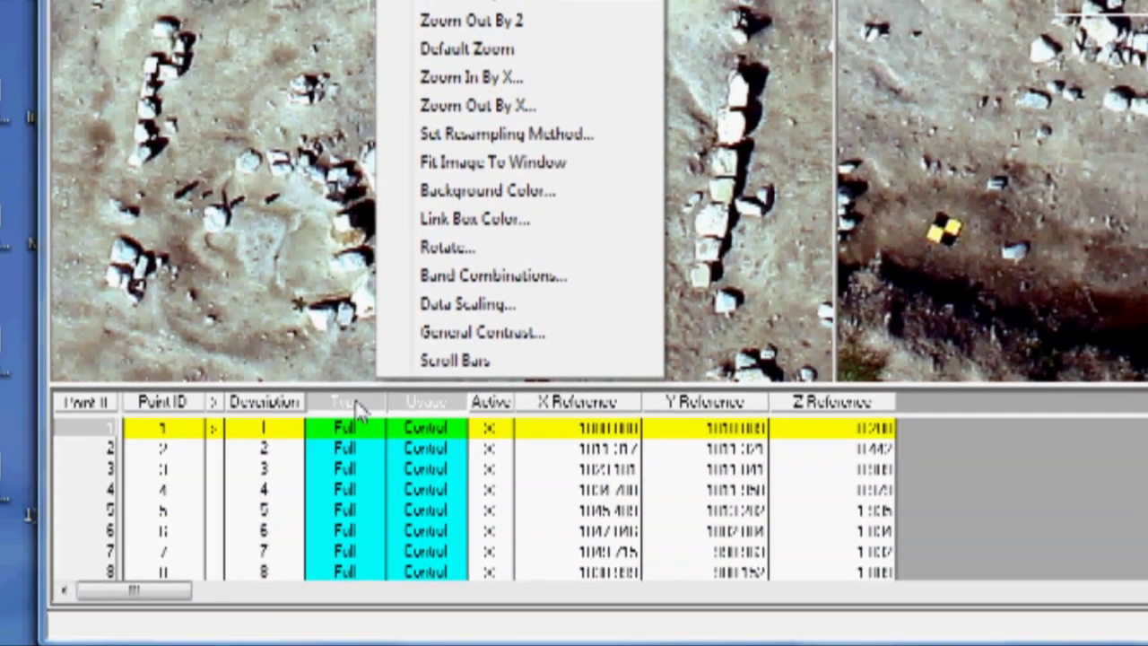
right_click(375, 363)
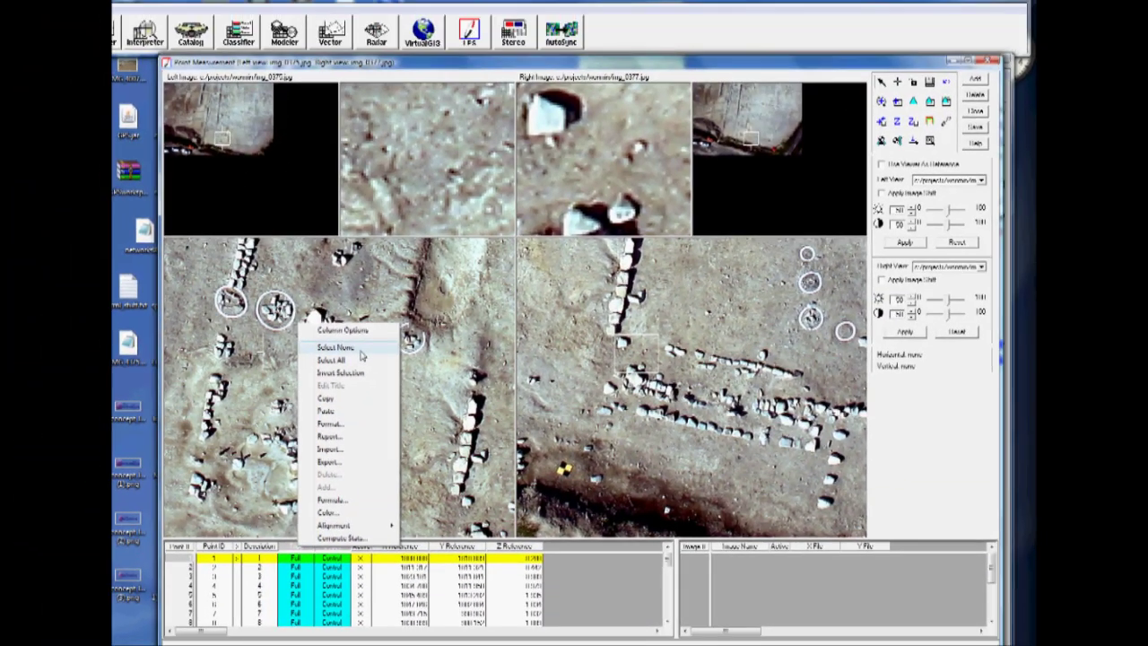
click(359, 349)
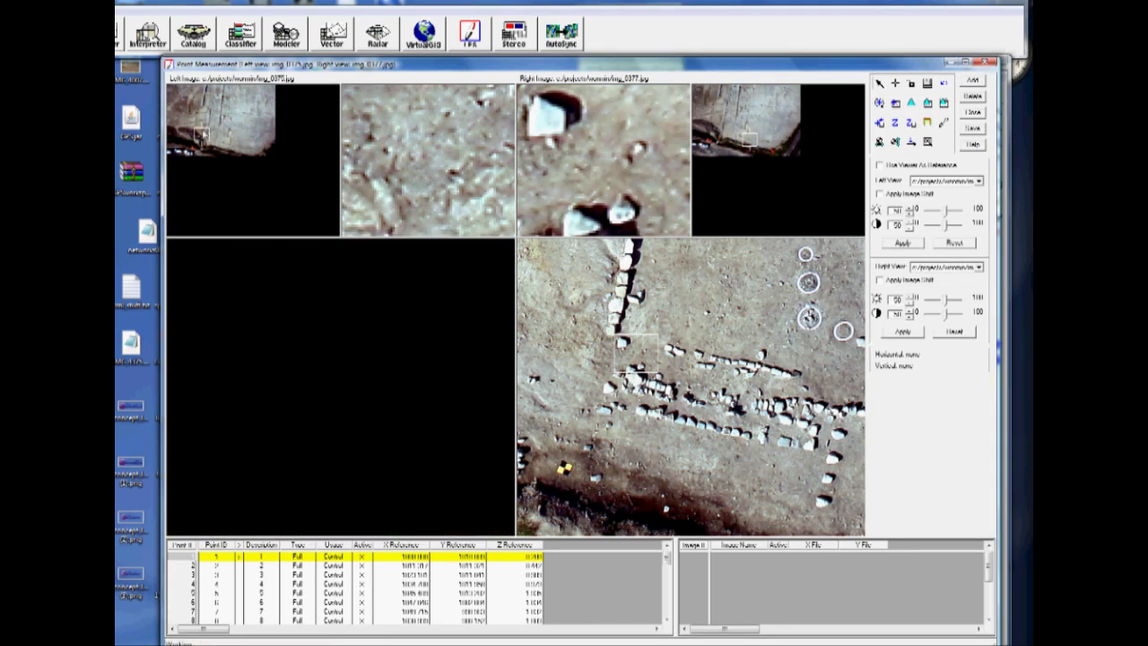
Locate the yellow-and-black target for point 1 in img_0375 and img_0377 and centre both detail views on it
click(194, 124)
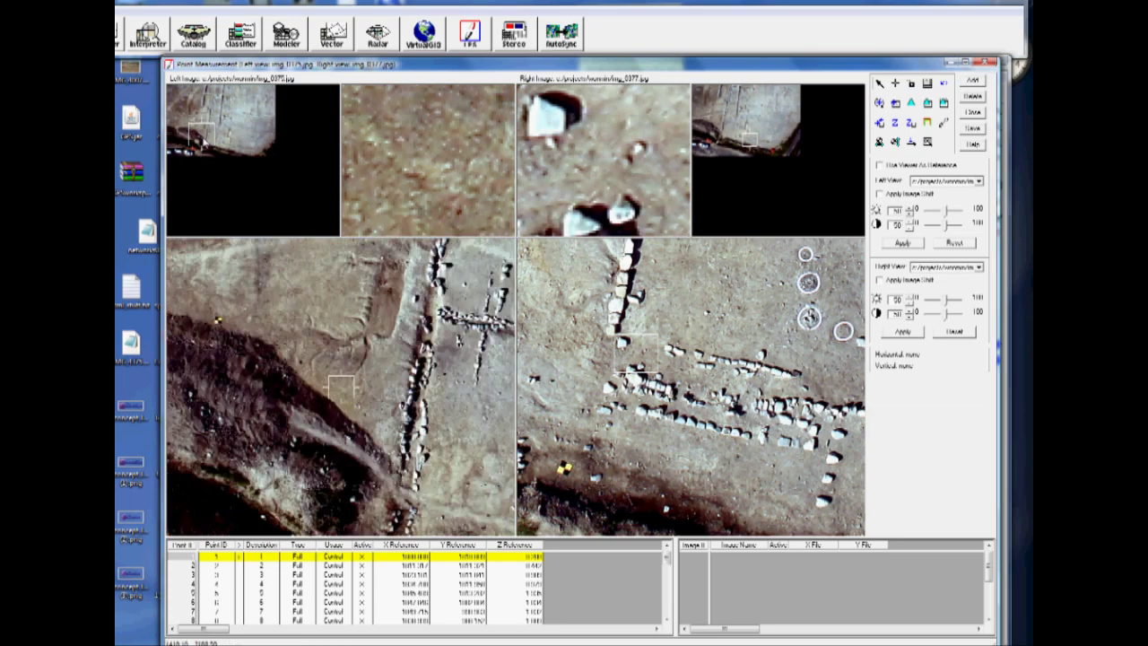
click(346, 400)
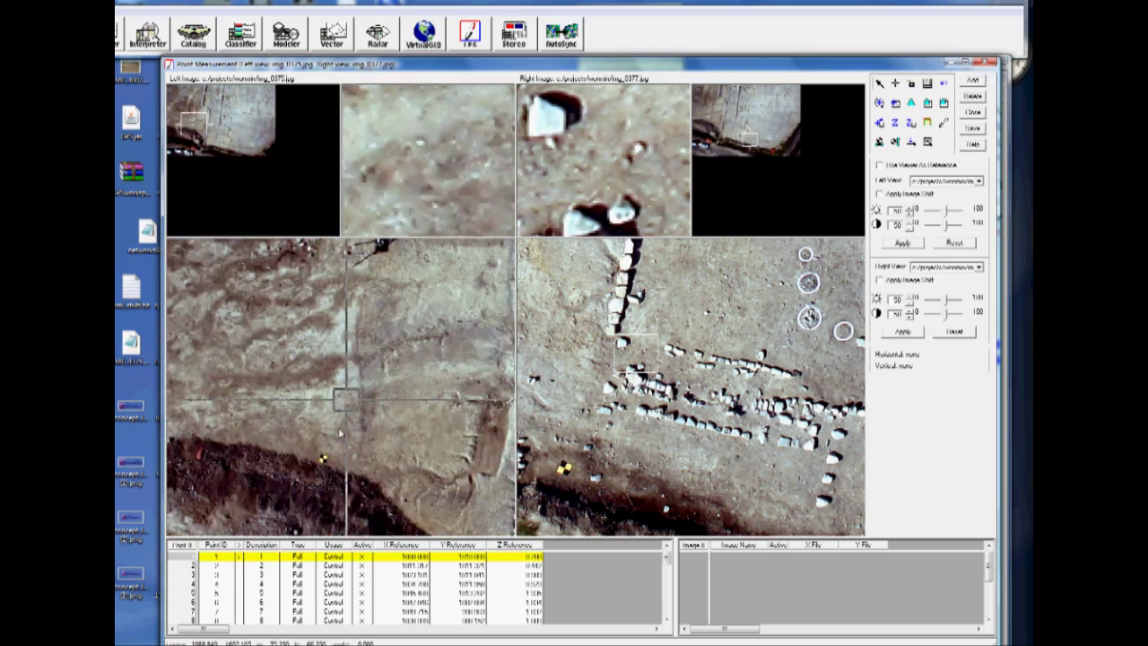
click(323, 460)
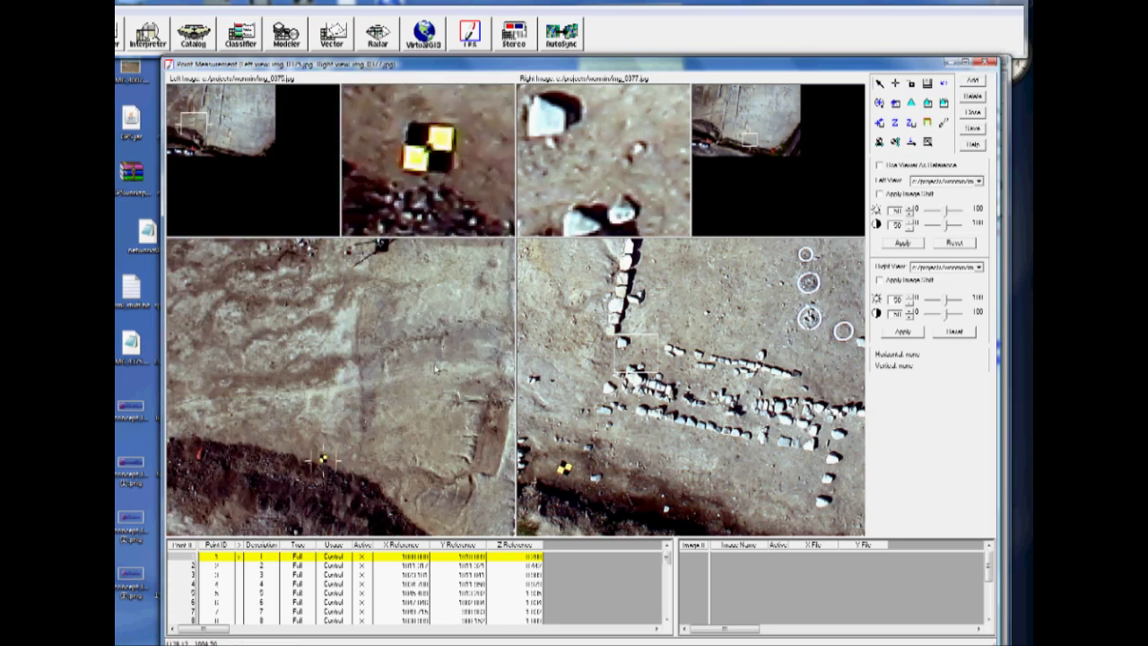
click(711, 125)
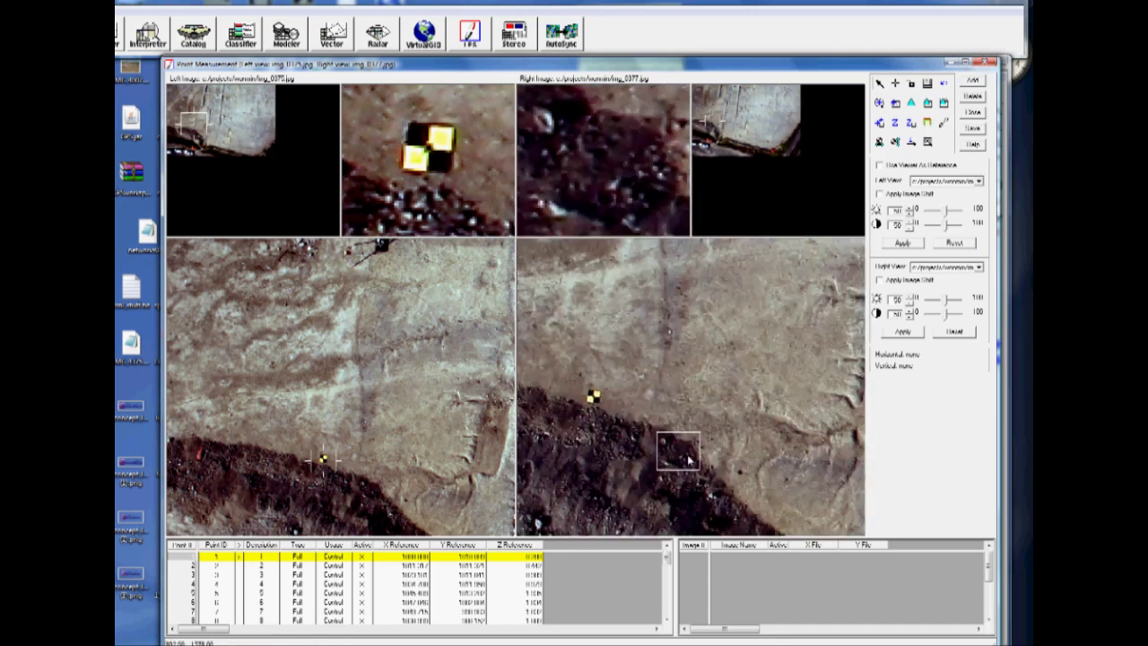
click(609, 409)
drag(609, 410, 600, 405)
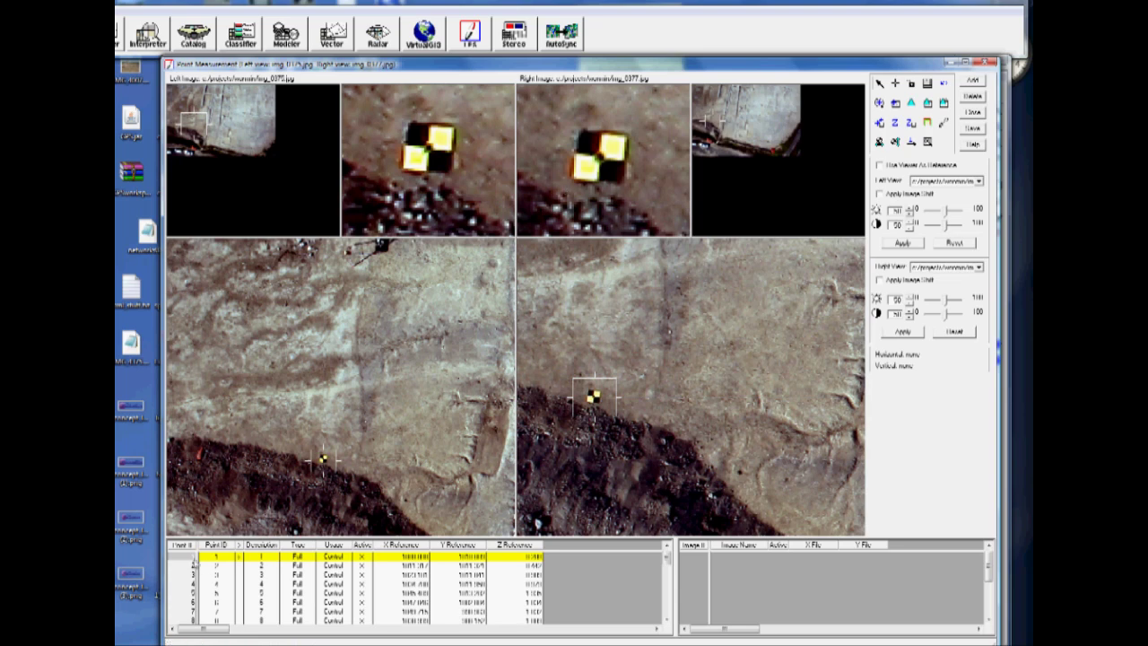
Measure control point 1 at the centre of its target in both img_0375 and img_0377
click(191, 565)
click(348, 556)
click(429, 154)
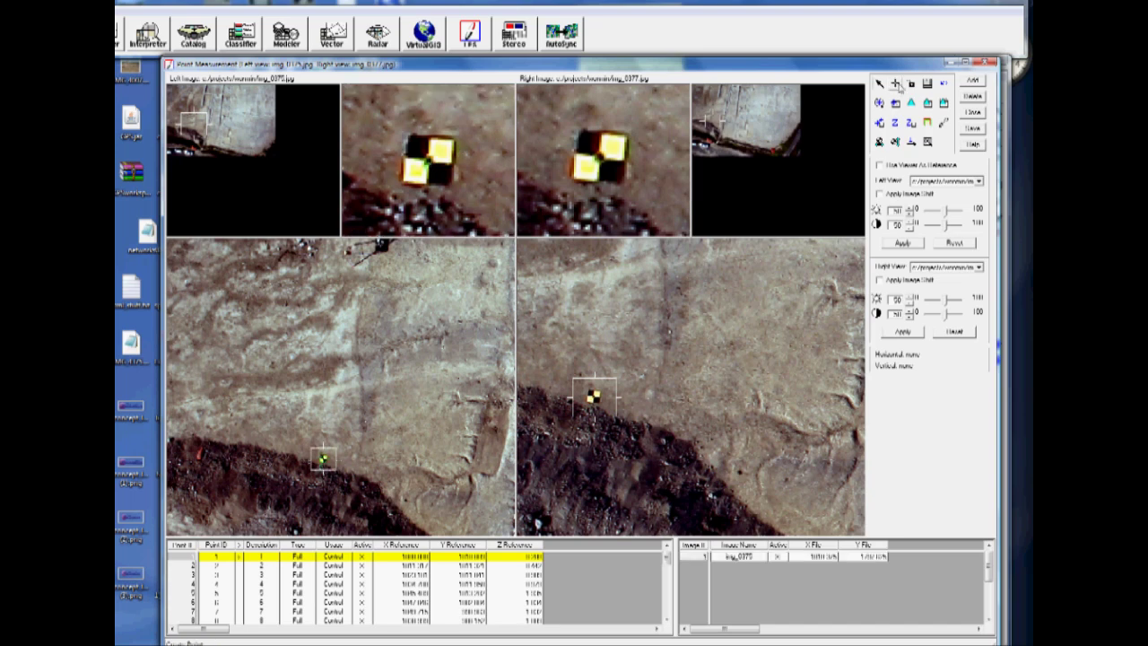
click(897, 84)
click(600, 162)
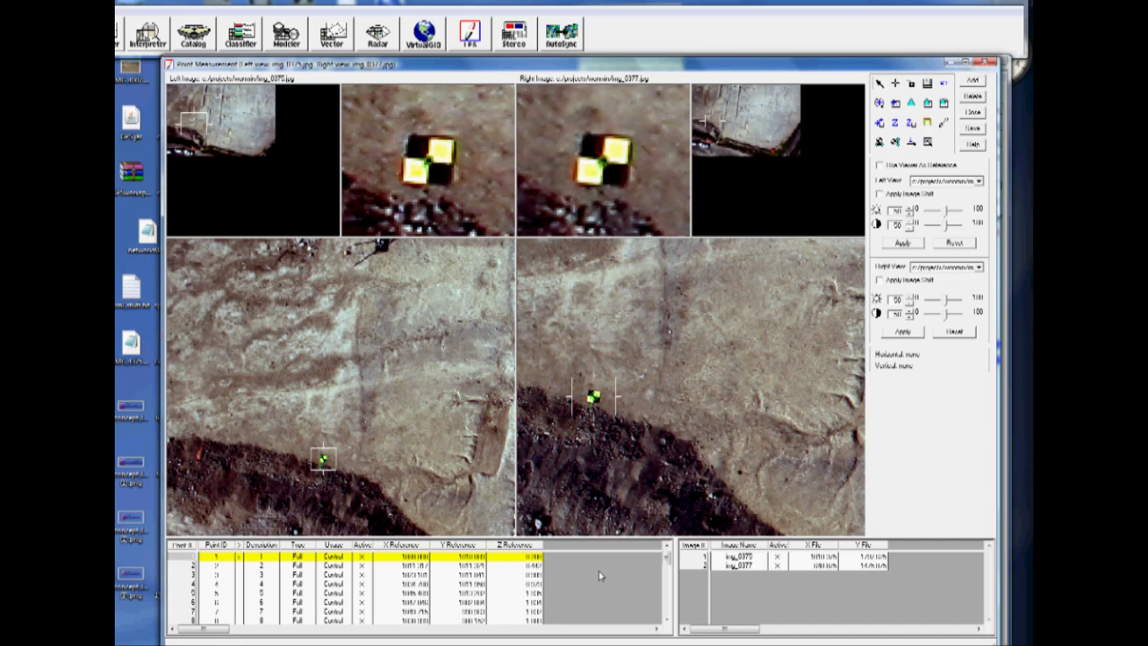
Select the point with description 17 and centre the img_0375 detail view on the target among the stones in its upper-right area
click(668, 606)
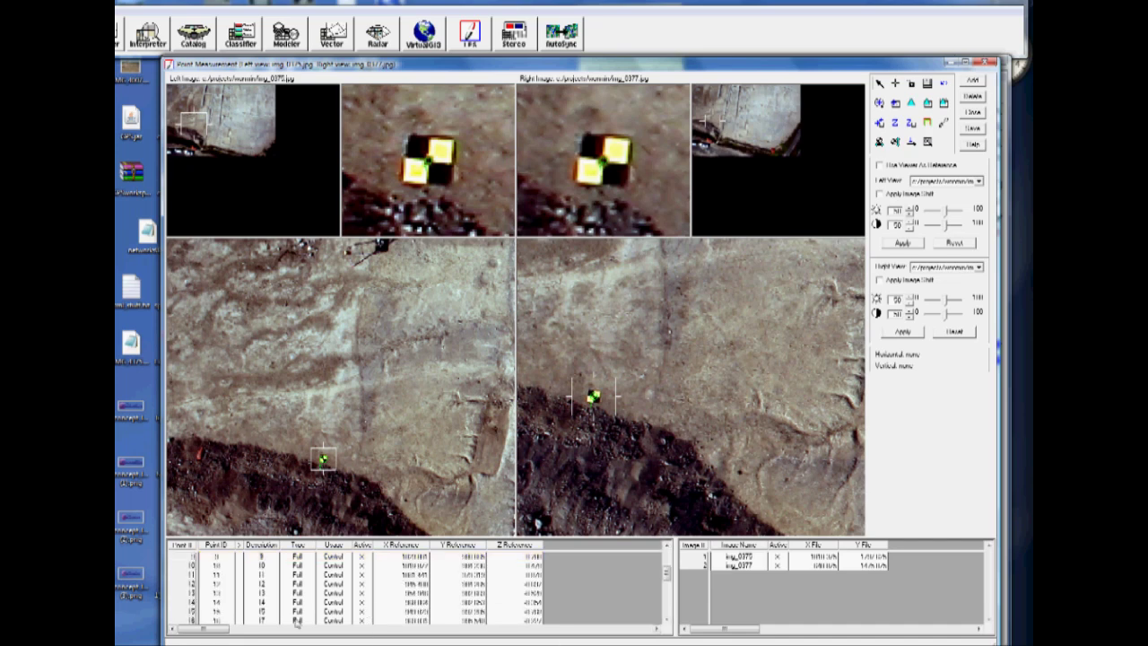
click(185, 621)
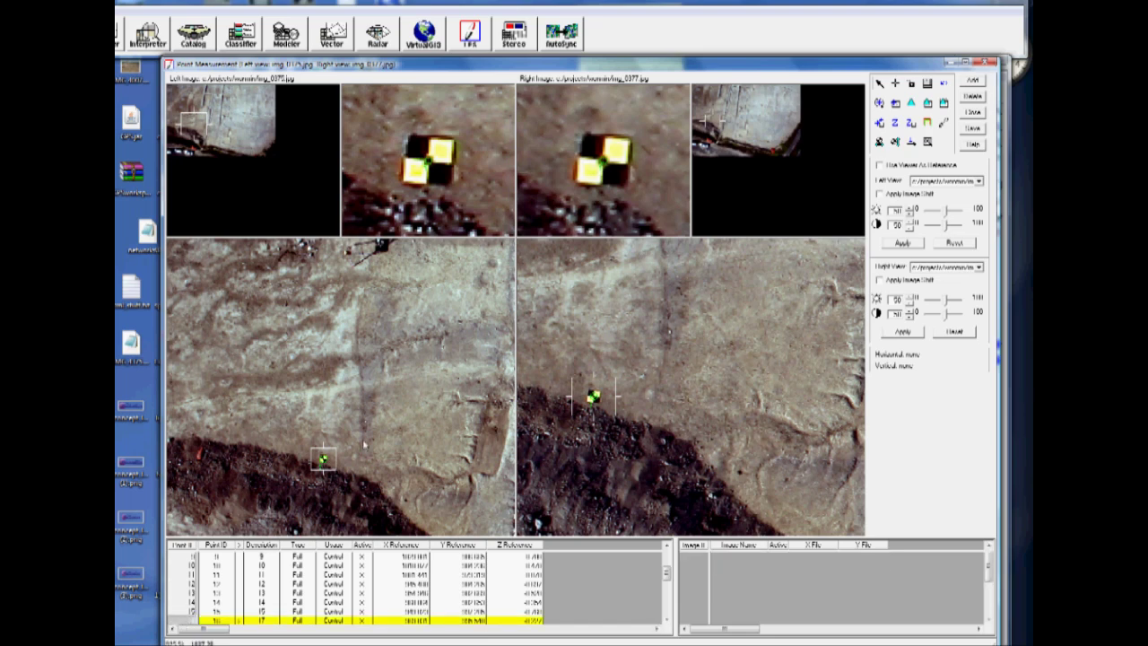
click(273, 97)
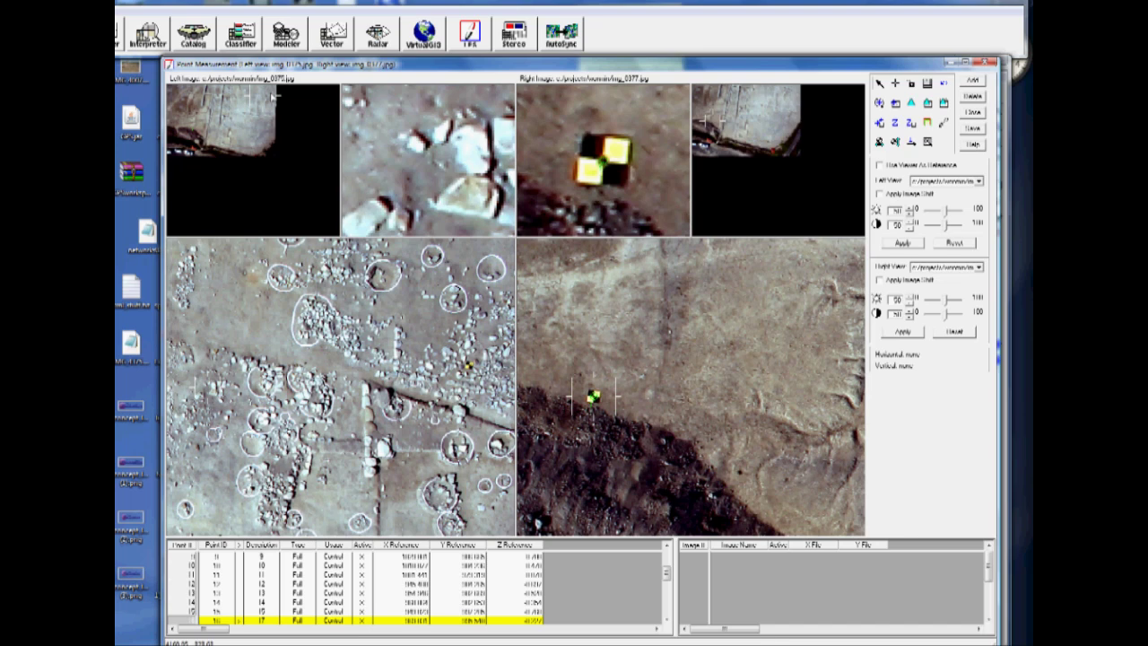
drag(273, 98, 275, 104)
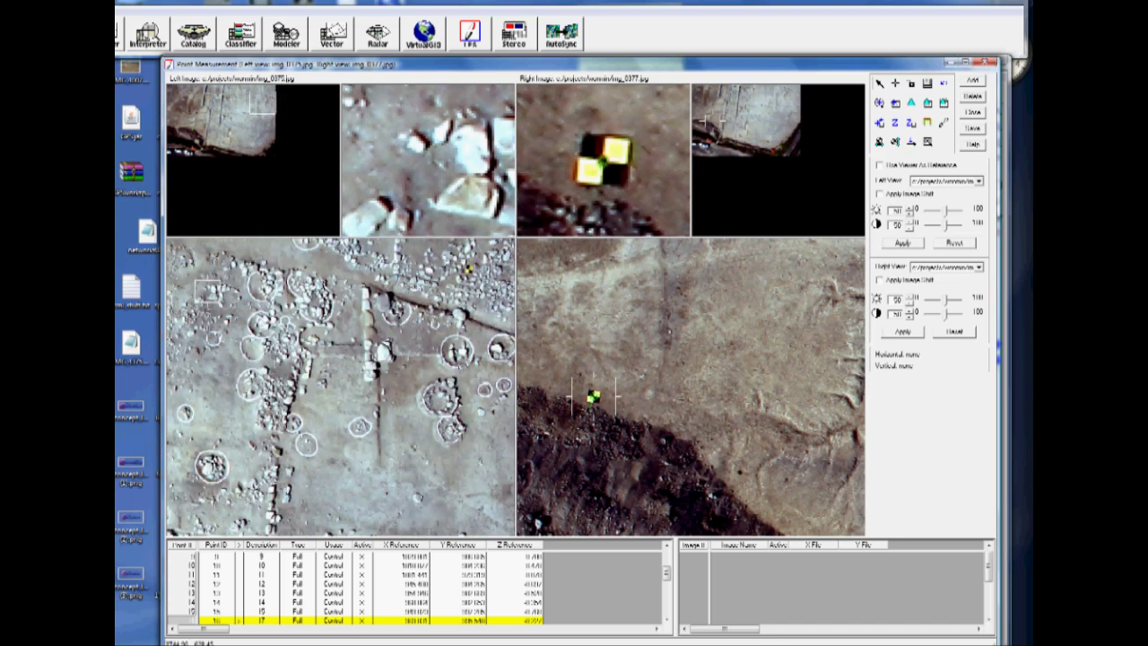
click(479, 263)
click(472, 270)
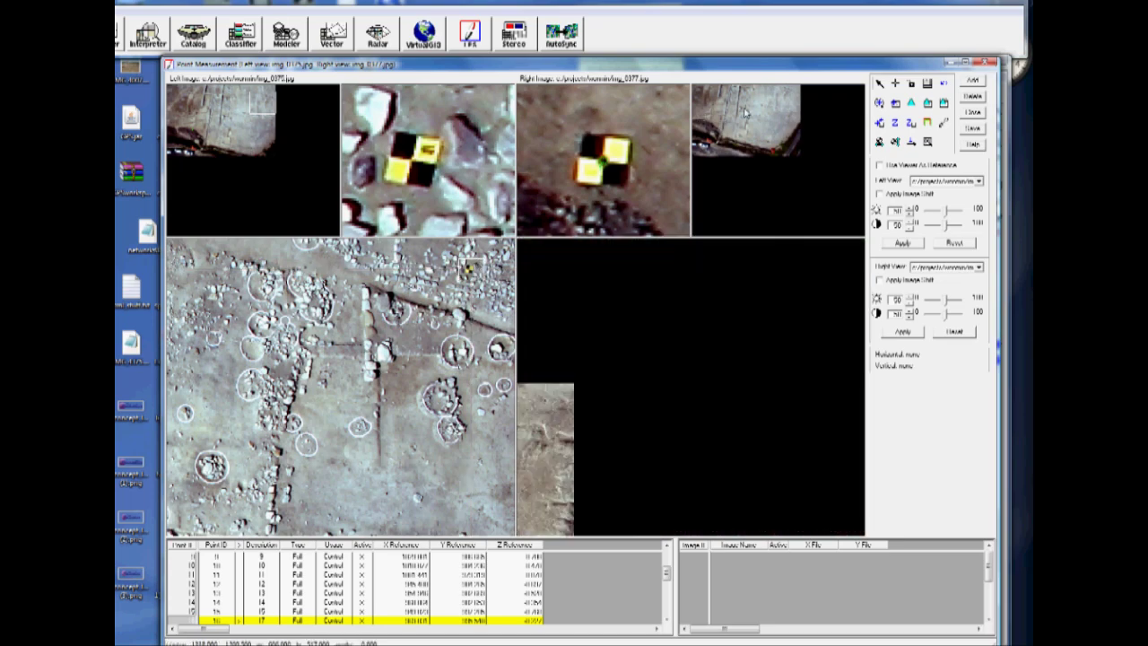
Centre the img_0377 detail view on the same target and measure the selected point in both images
click(796, 89)
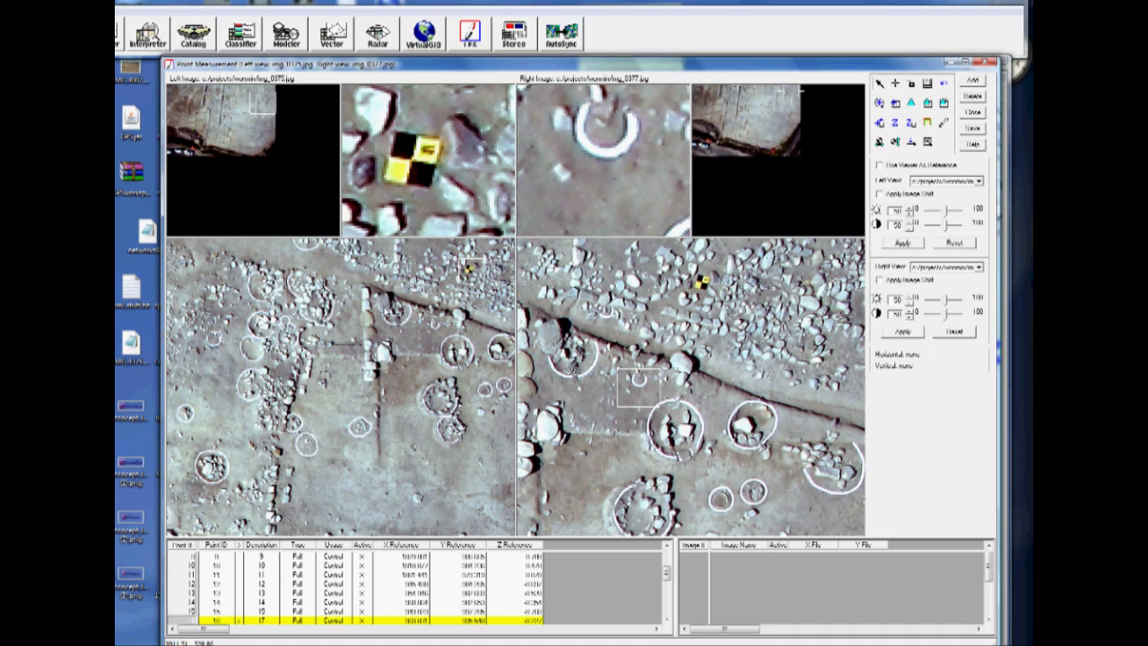
drag(648, 388, 701, 279)
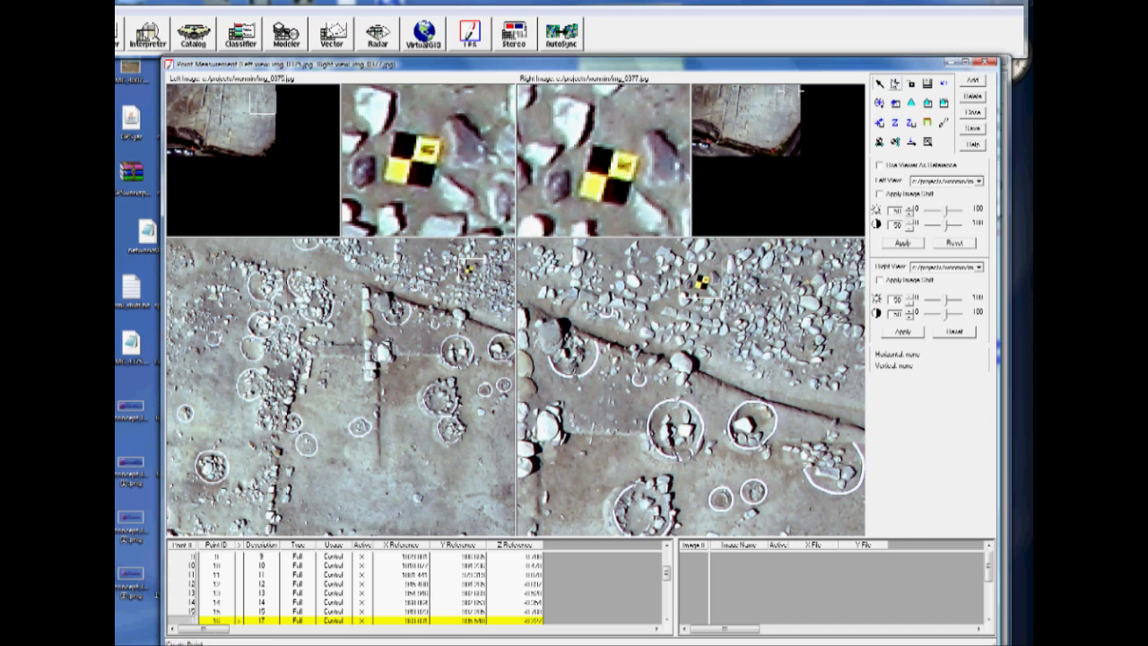
click(417, 162)
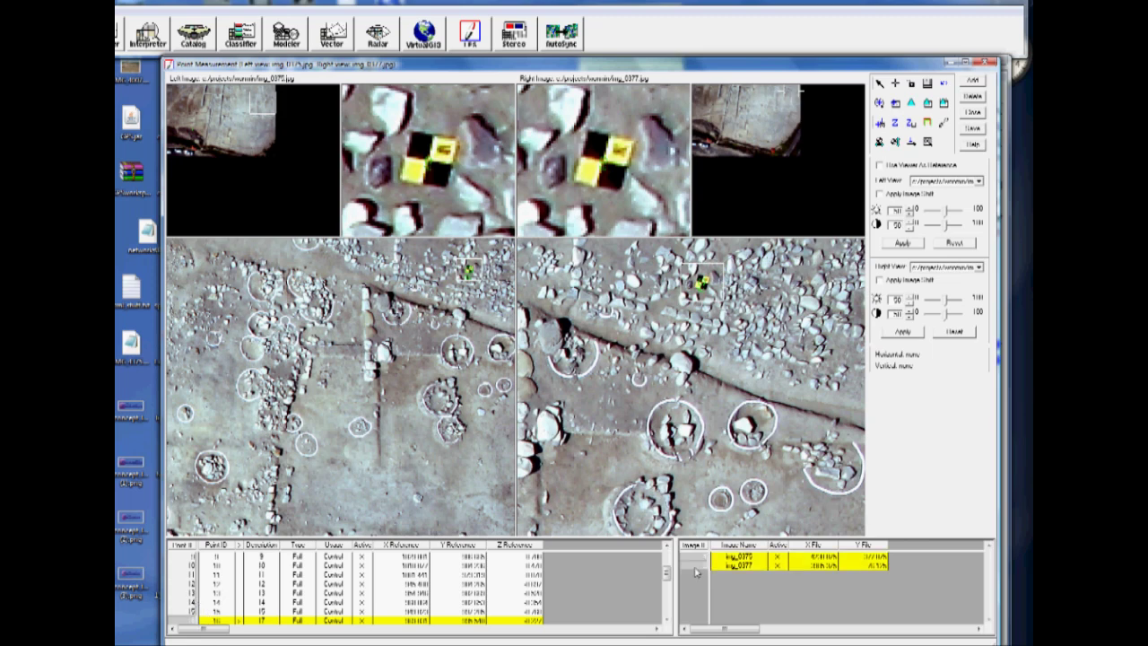
Delete both image measurements from the point with description 17 and measure the same target as point 13 in both images
right_click(696, 573)
click(752, 507)
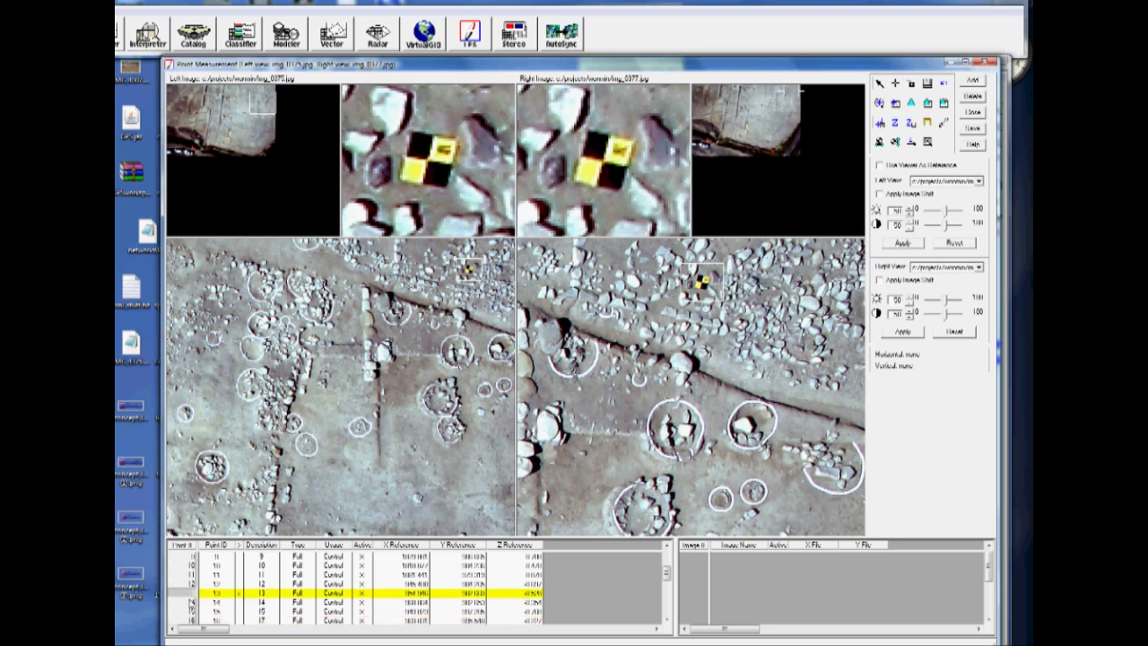
click(897, 85)
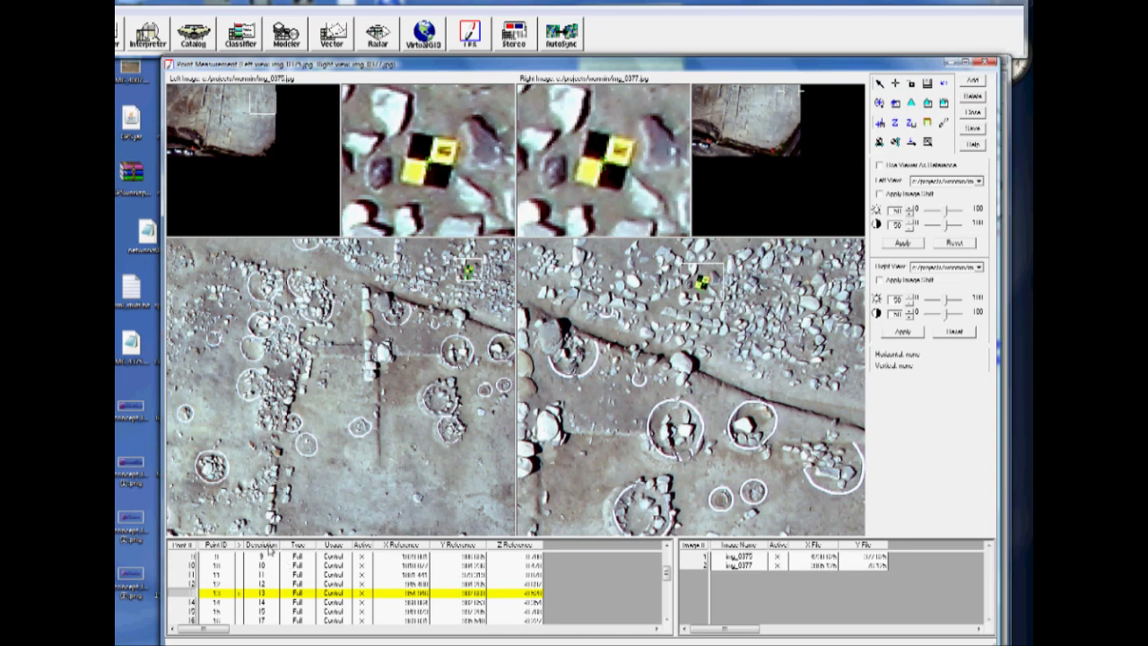
Measure point ID 16, described as 17, at the small dark mark in both img_0375 and img_0377
click(265, 621)
click(187, 620)
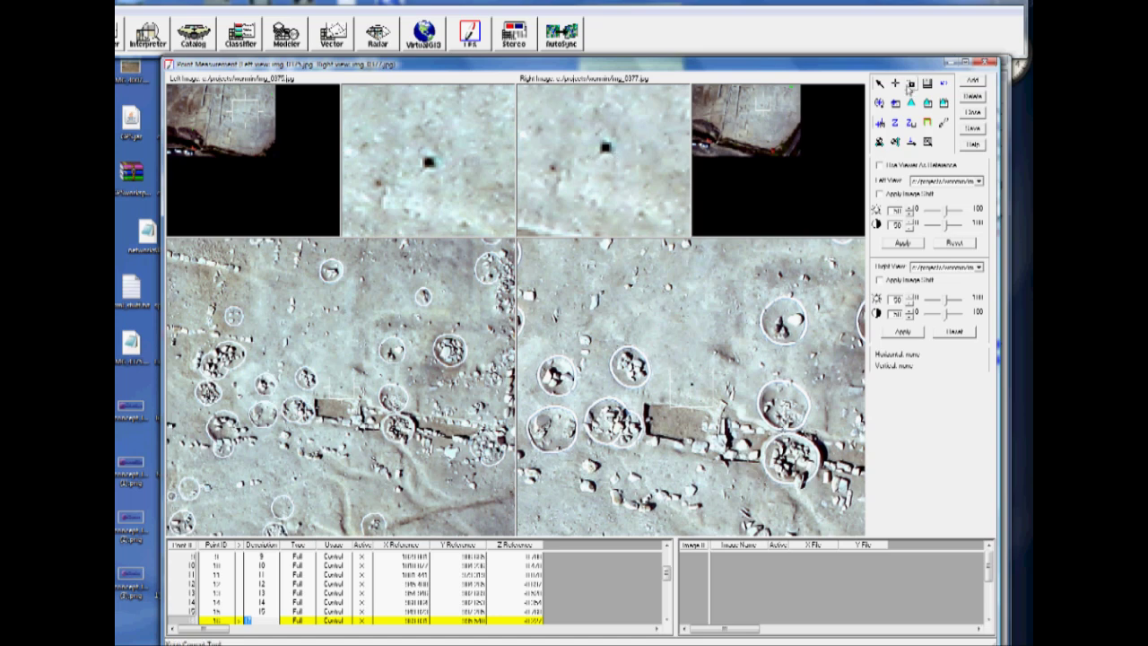
click(894, 83)
click(429, 163)
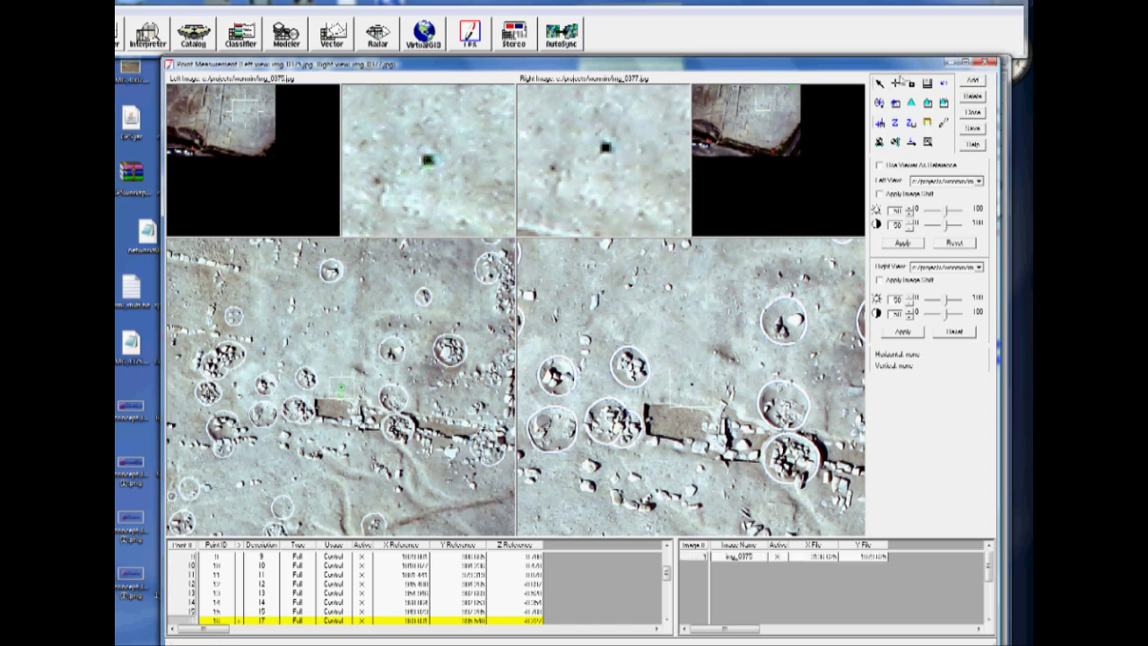
click(606, 149)
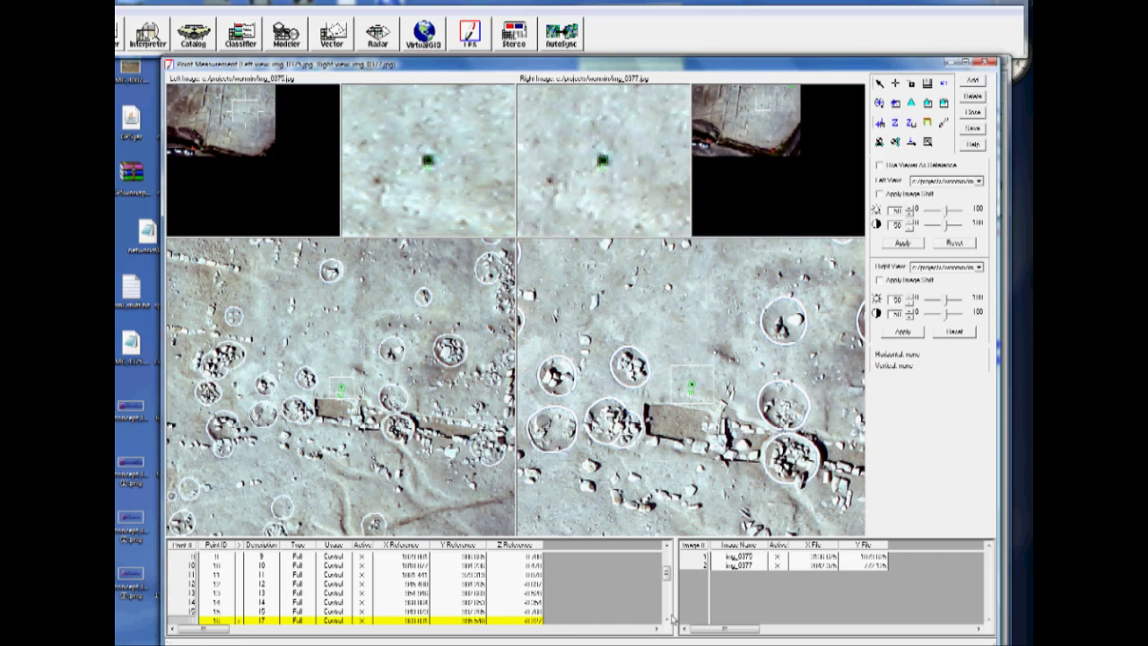
Measure control point ID 17 at the centre of the yellow-black target beside the stone row in both images
scroll(298, 605, down, 1)
click(189, 604)
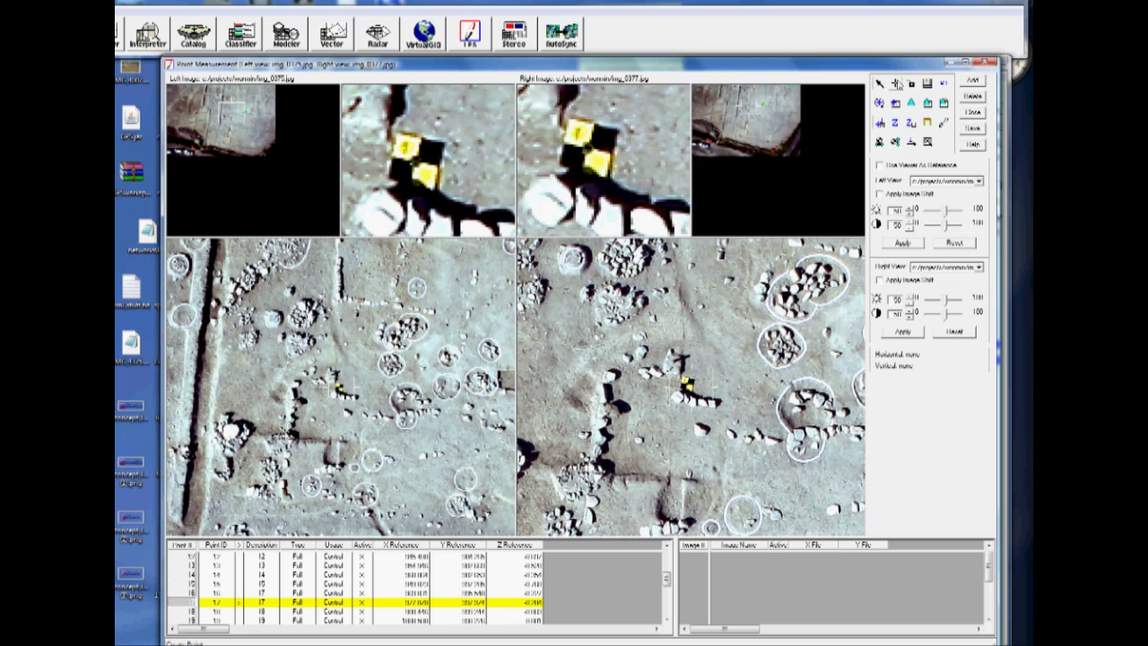
click(897, 84)
click(417, 168)
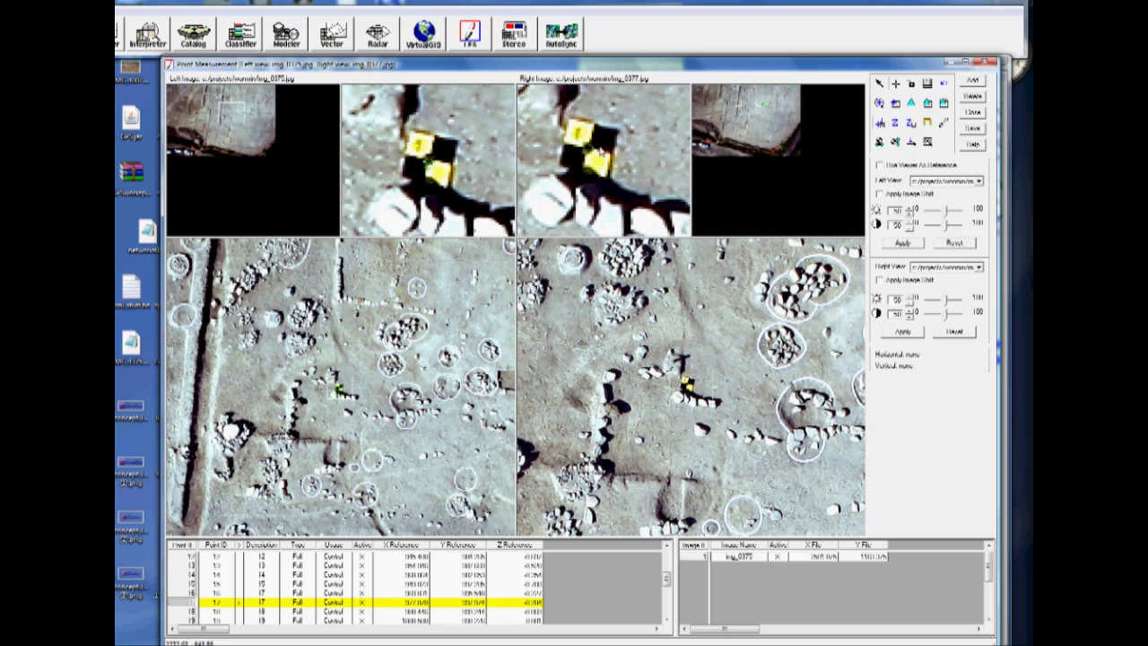
click(589, 151)
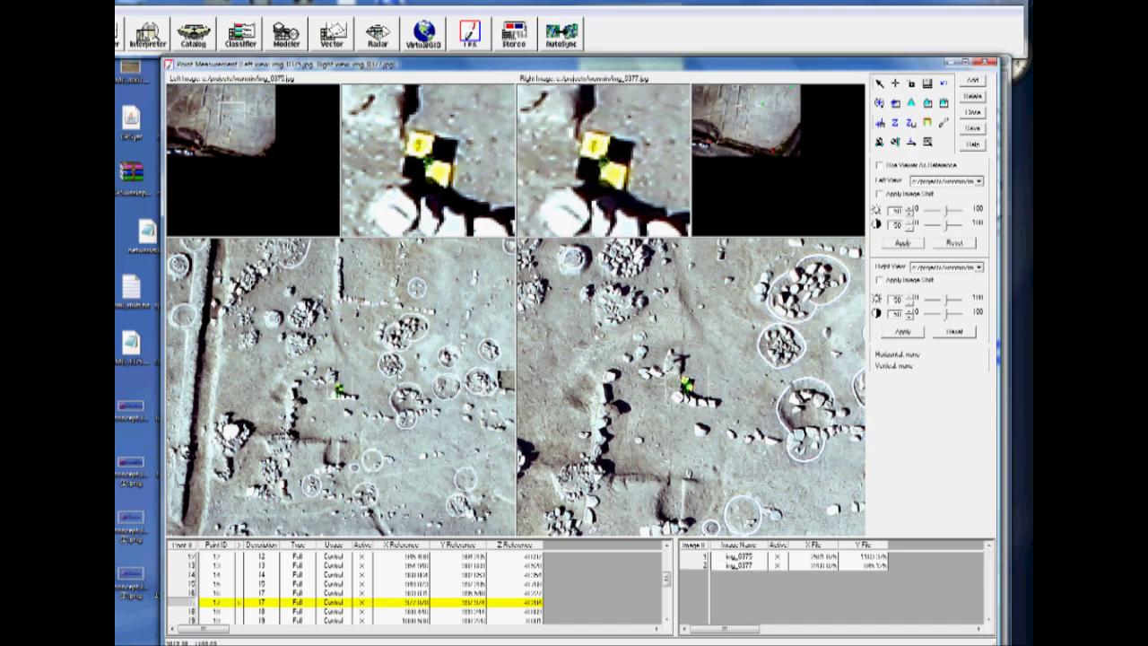
Measure control points 18 and 19 at the centres of their yellow-black targets in both images
click(215, 611)
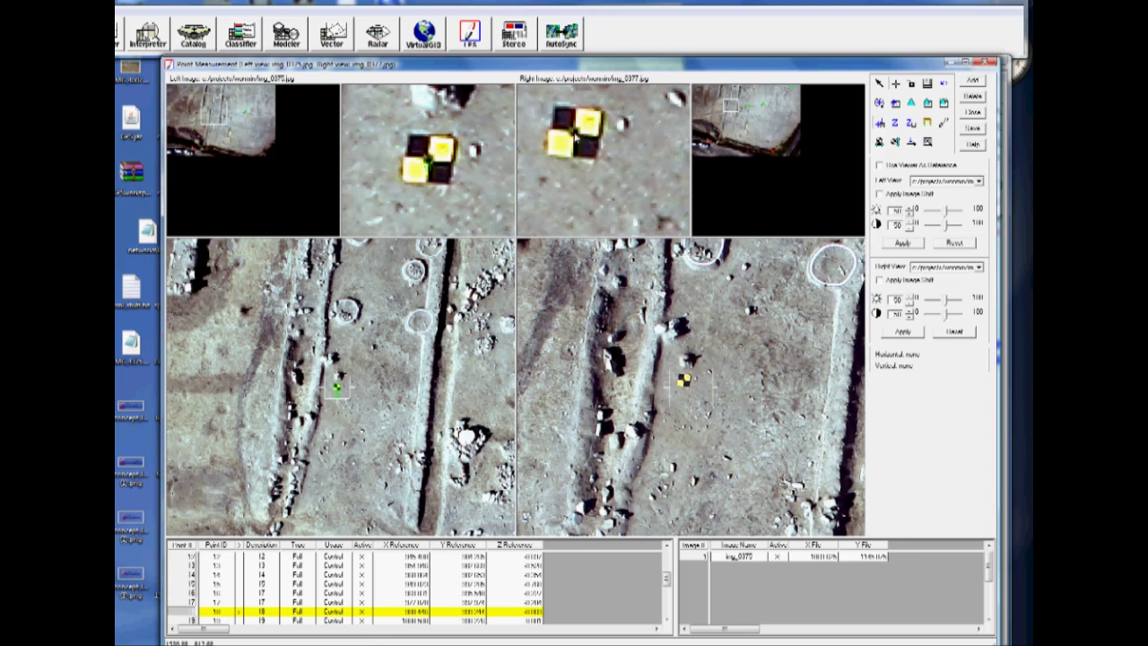
click(576, 135)
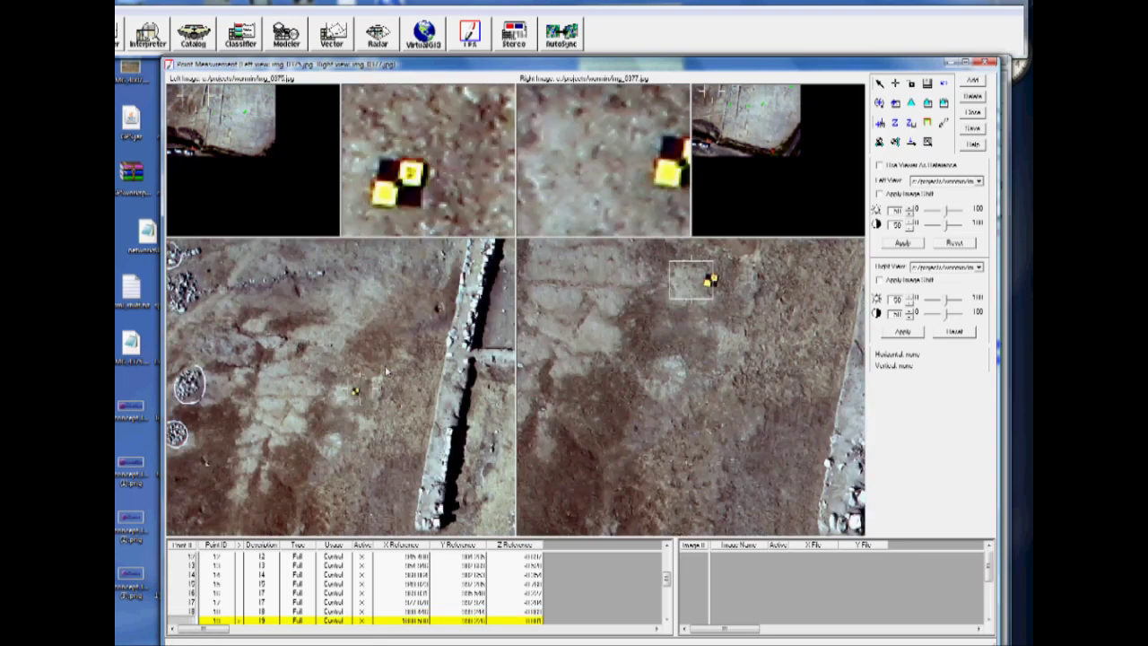
click(710, 282)
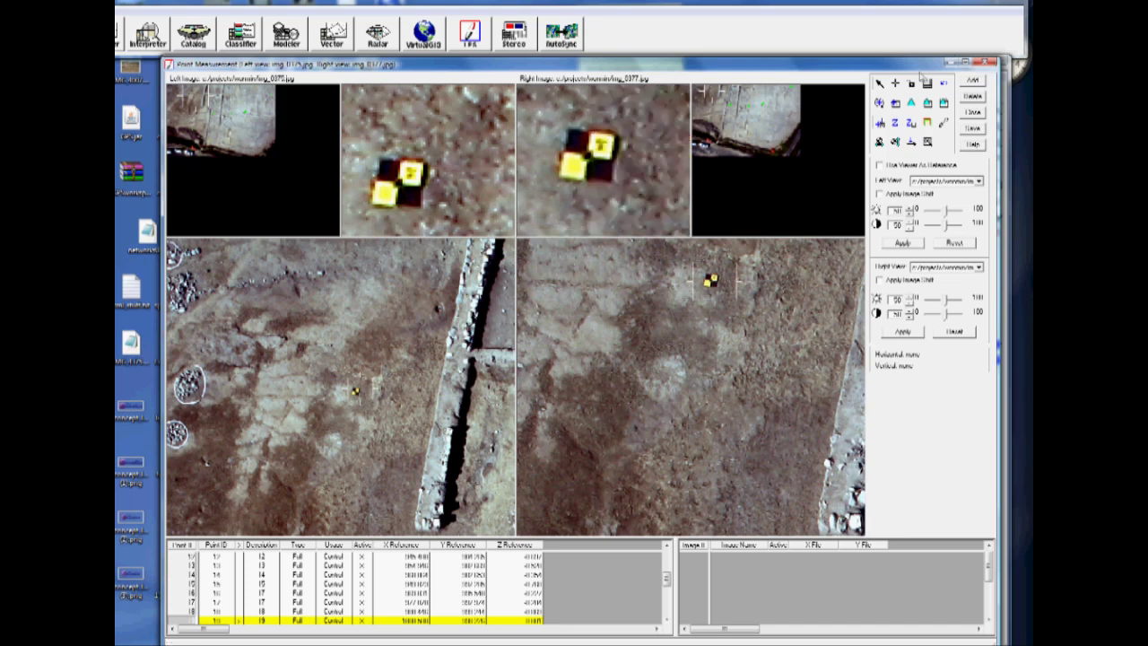
click(403, 189)
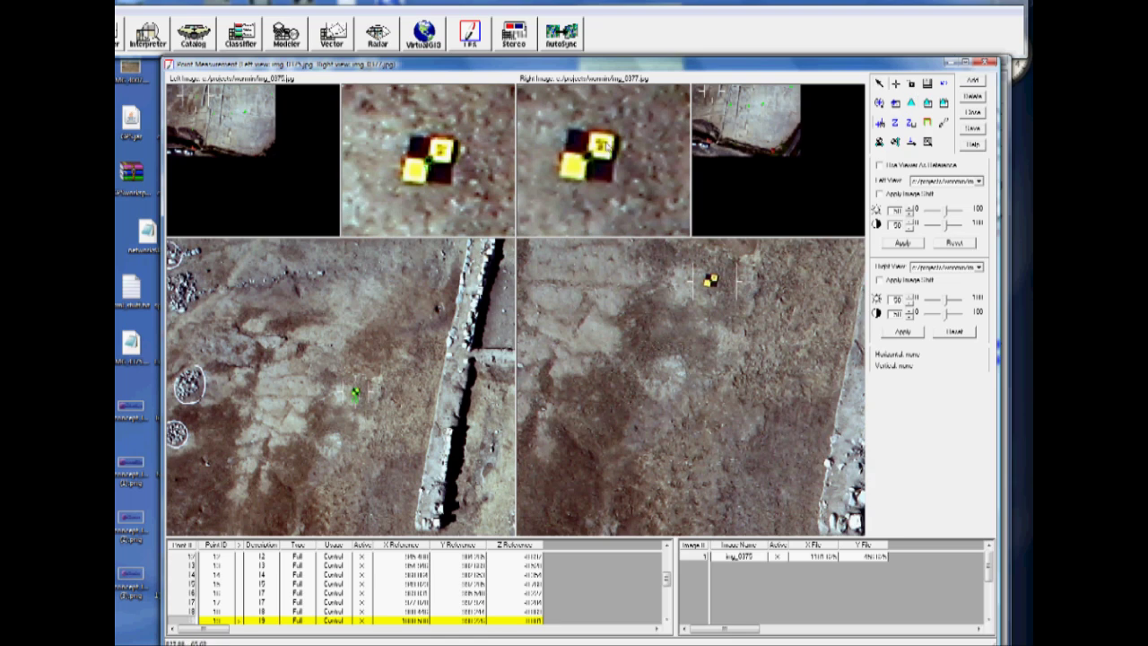
click(590, 161)
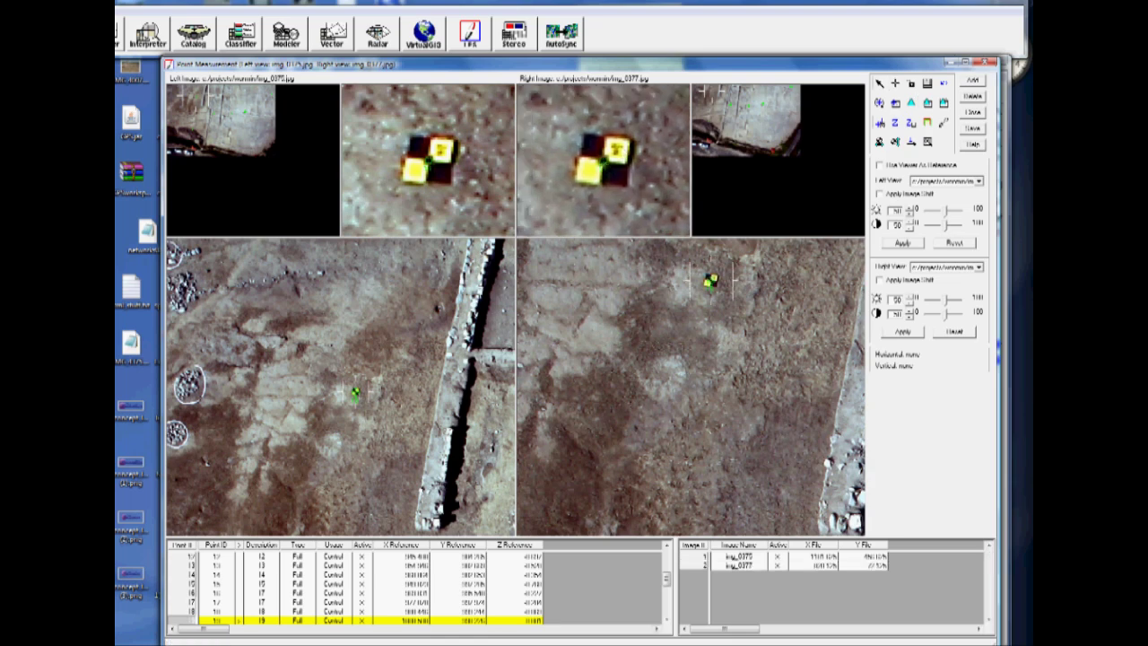
Check the predicted locations of points 20 and 21, and measure point 22 at its dark mark in img_0375
scroll(418, 575, down, 3)
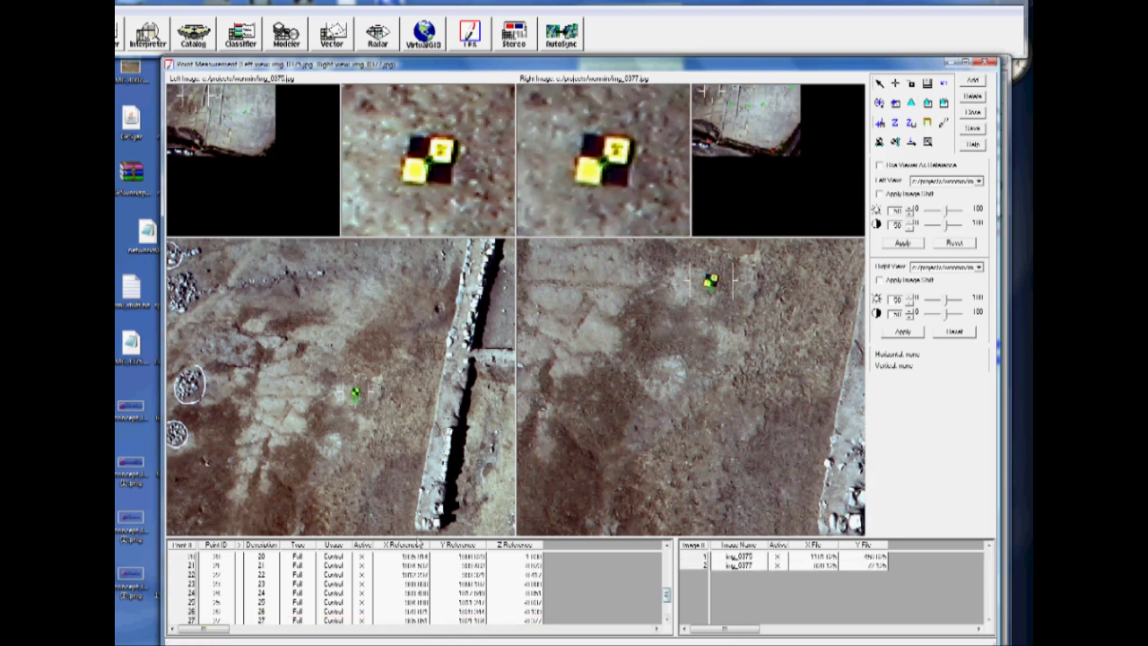
click(190, 557)
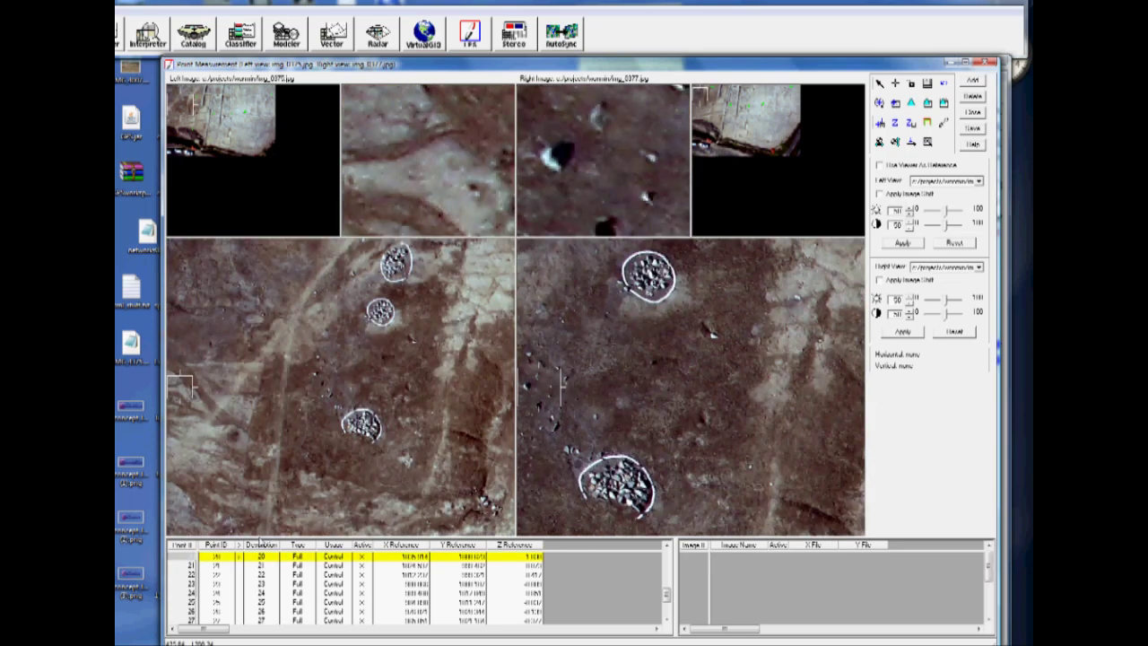
click(190, 566)
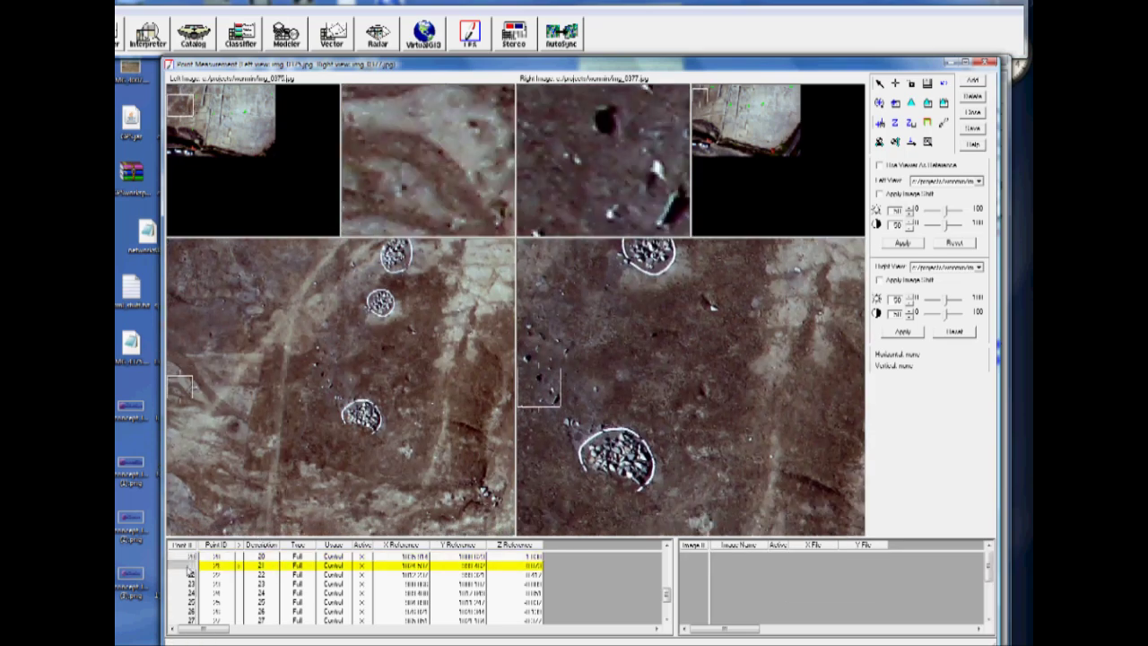
click(189, 575)
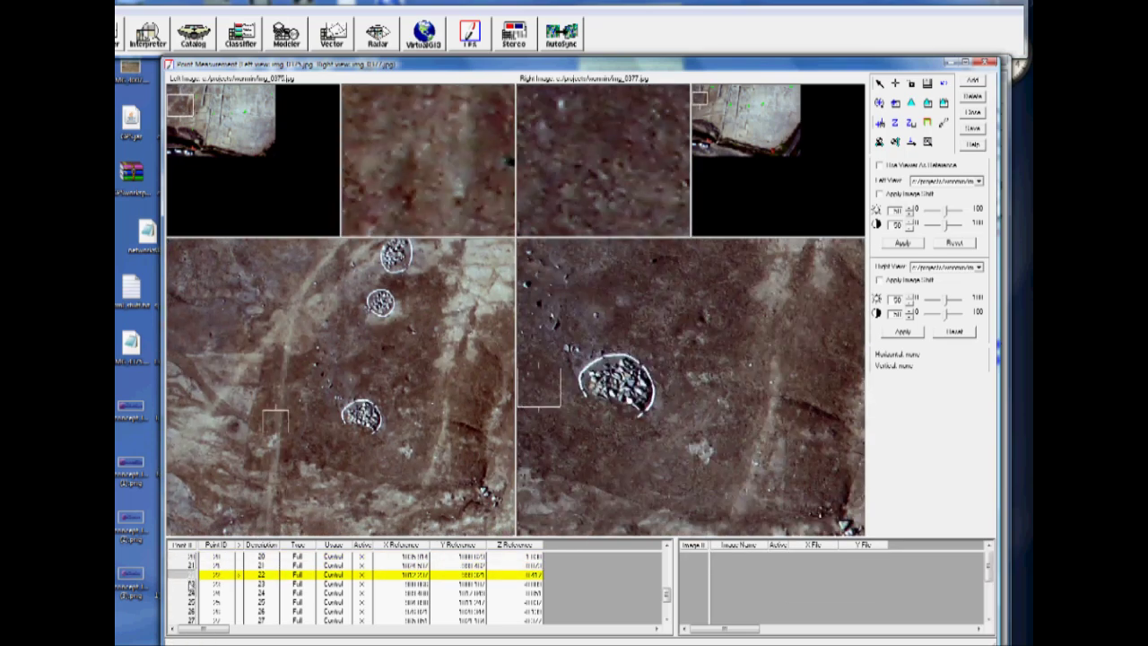
drag(274, 427, 287, 429)
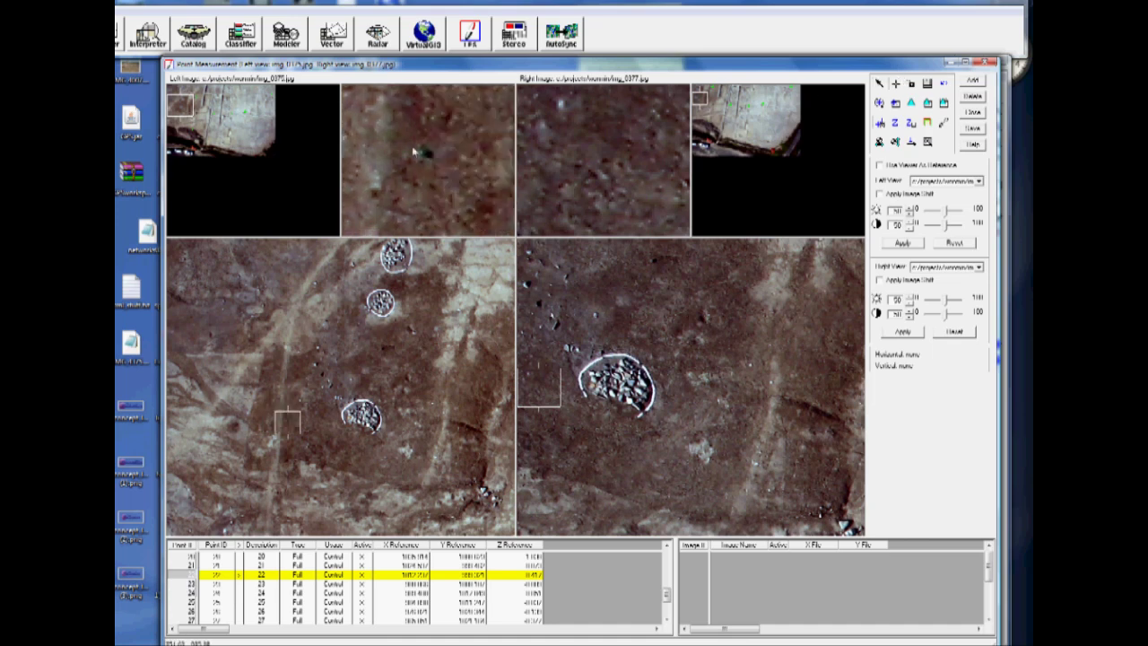
click(427, 160)
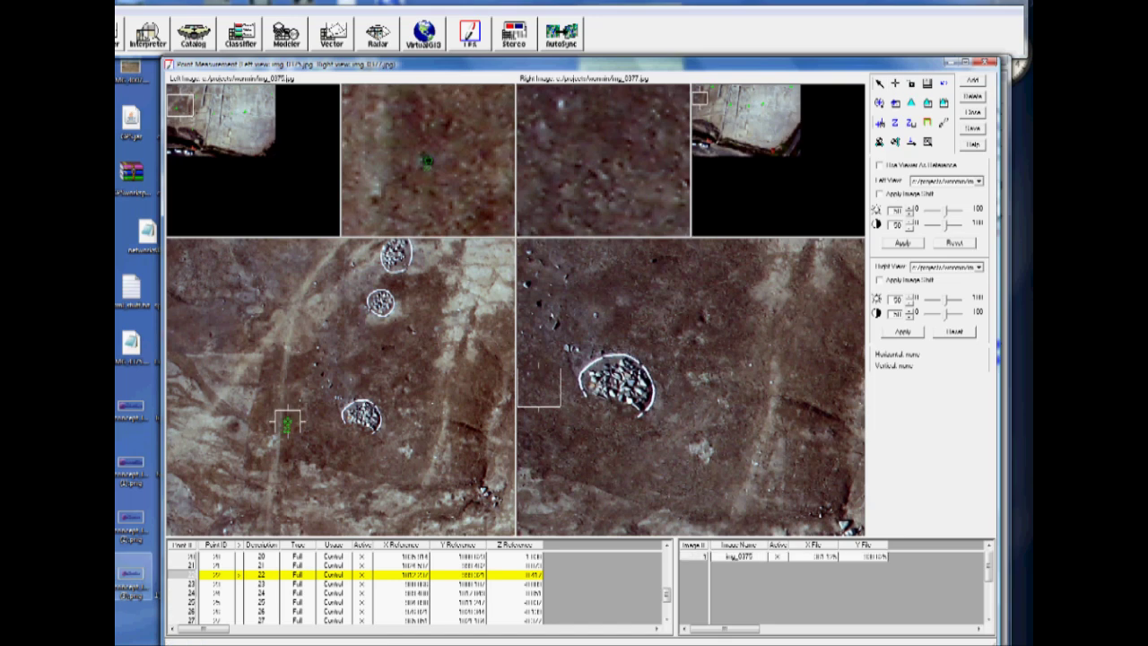
Measure control point 23 at the small dark mark above the crossing stone walls in both images
key(Down)
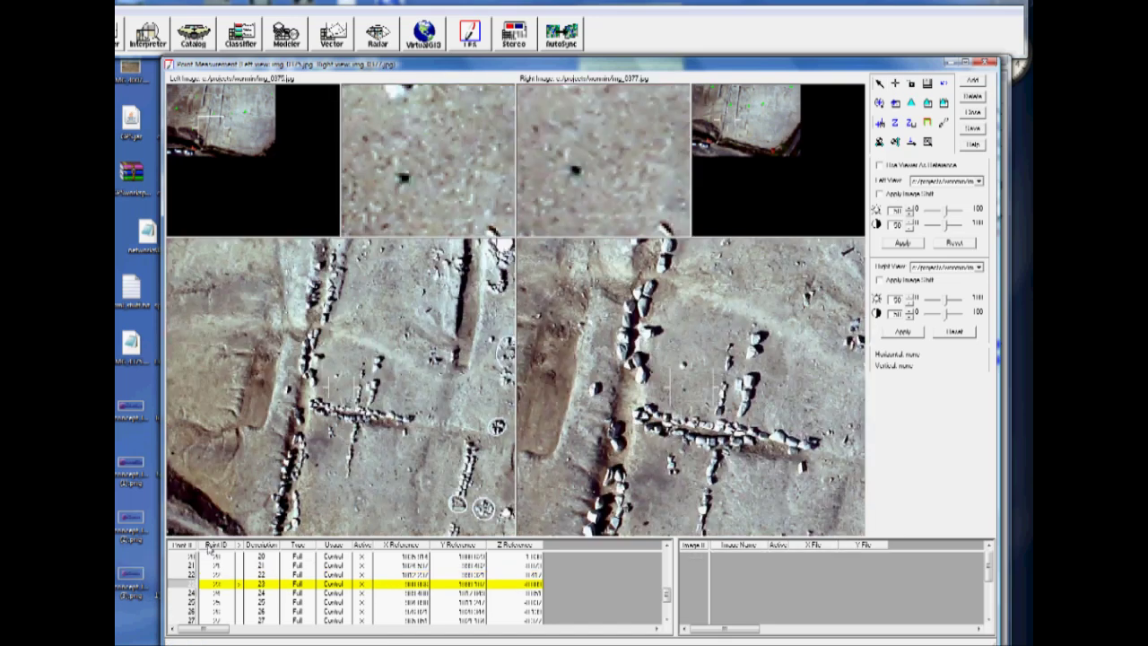
click(896, 84)
click(422, 179)
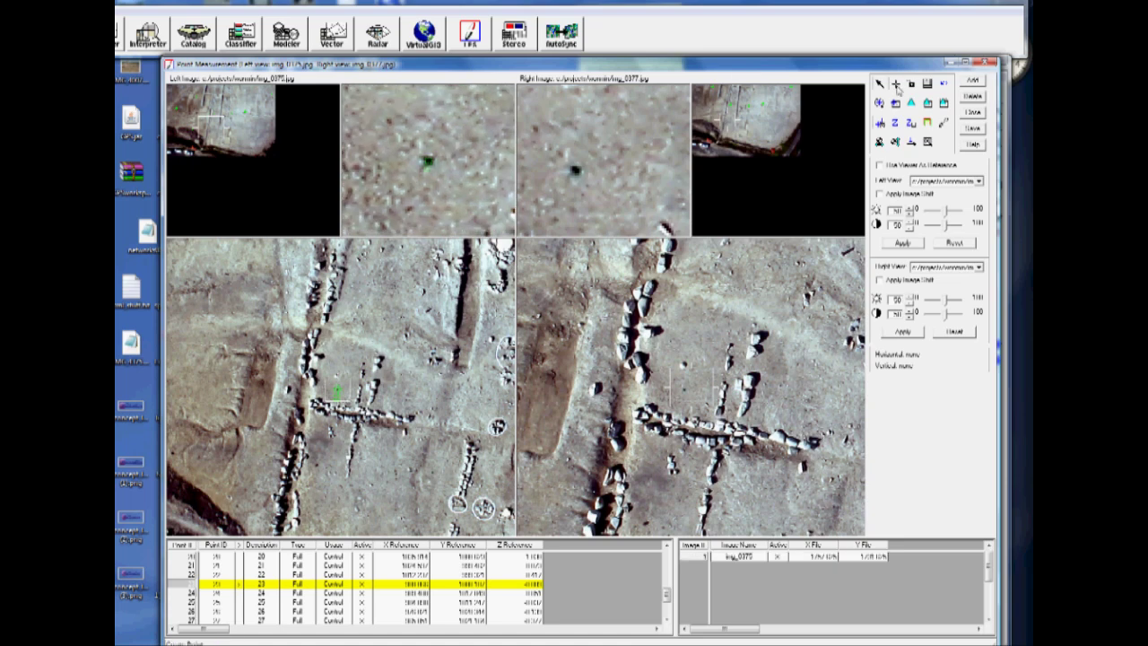
click(575, 173)
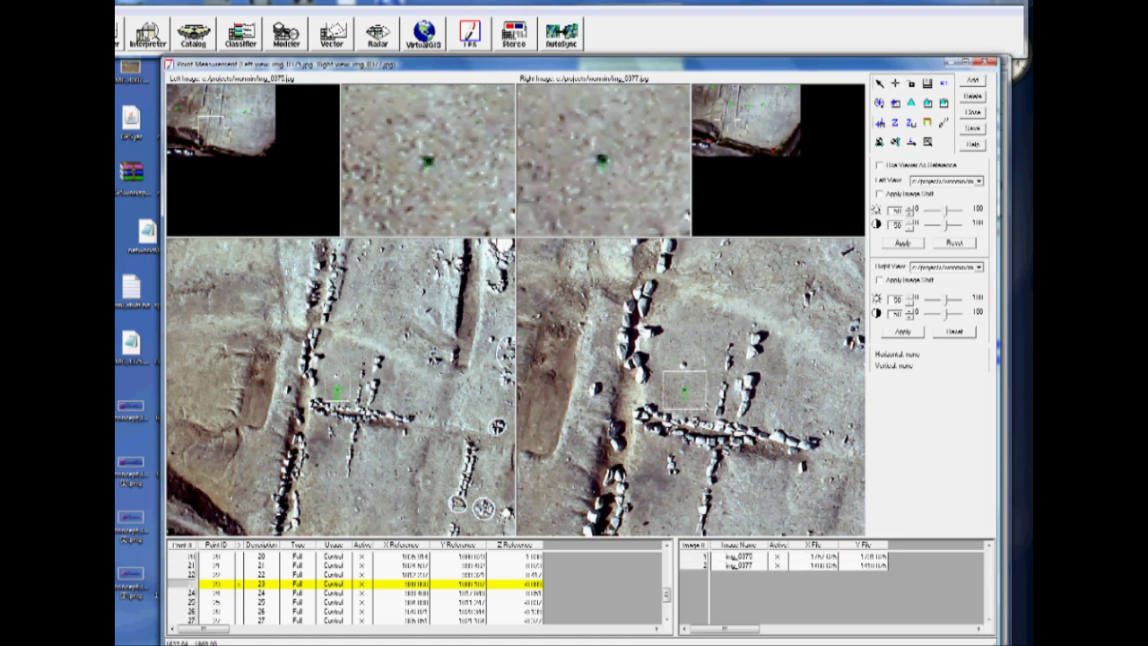
Measure control point 24 at the dark mark near the end of the long stone wall in both images
click(189, 594)
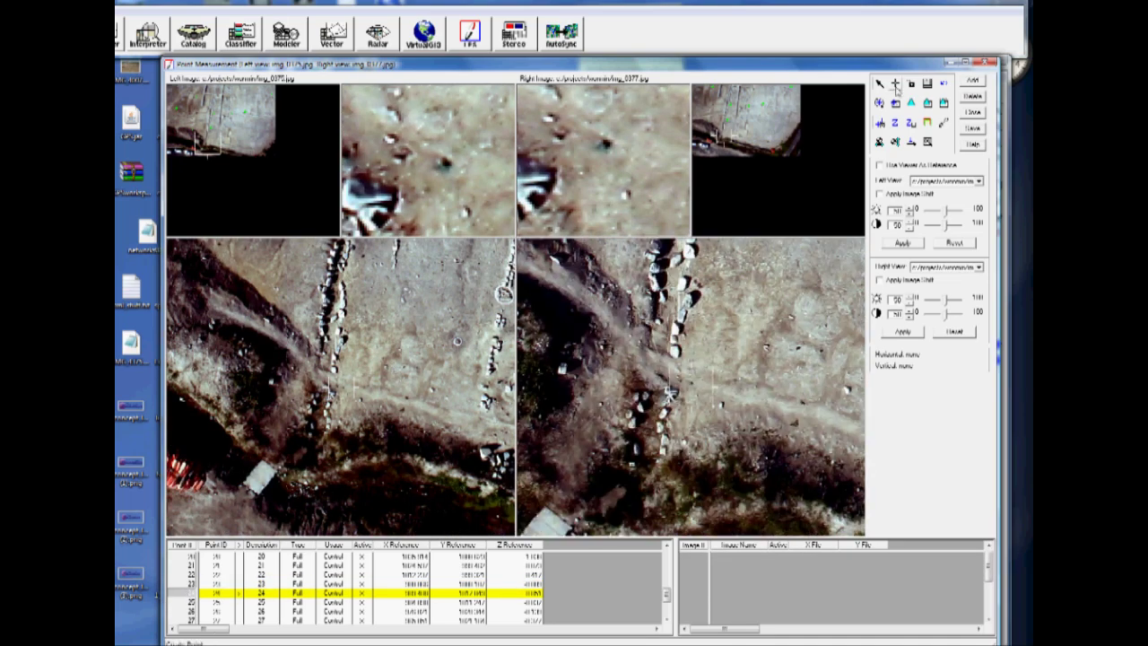
click(896, 84)
click(446, 166)
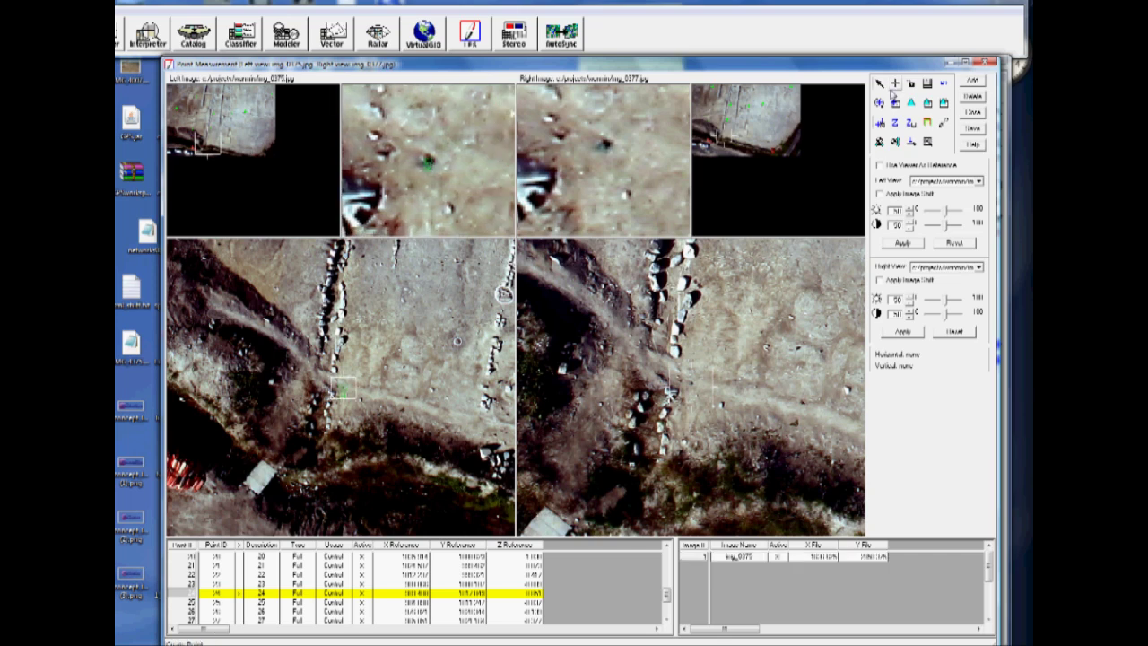
click(606, 144)
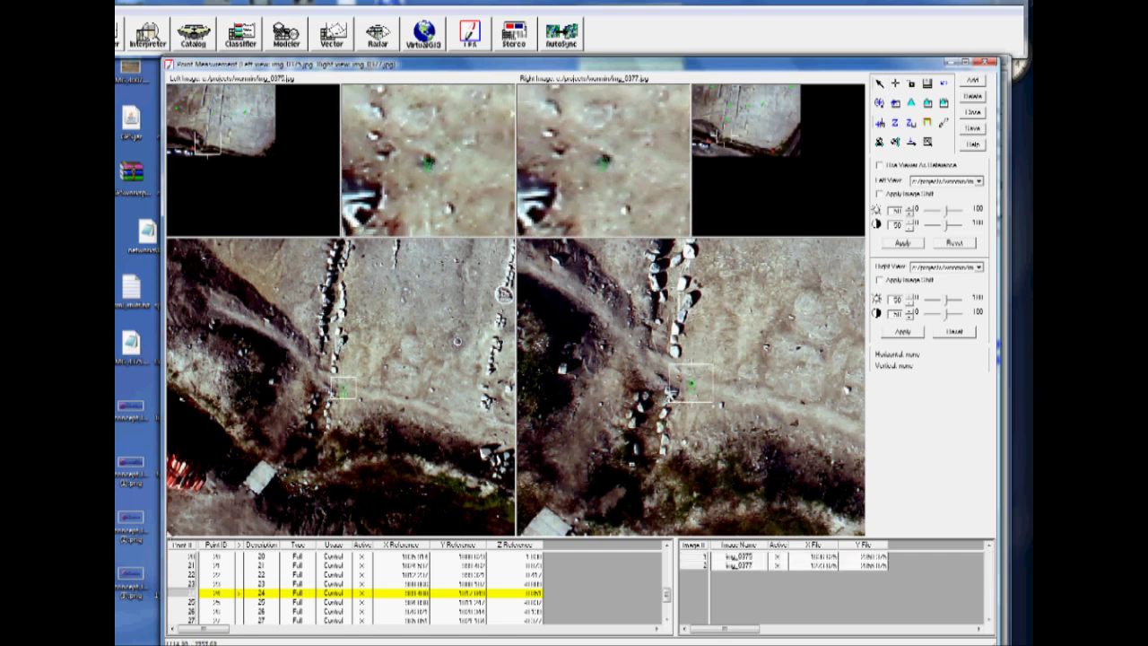
Measure control point 25 at its small dark mark on the open ground in both images
click(190, 604)
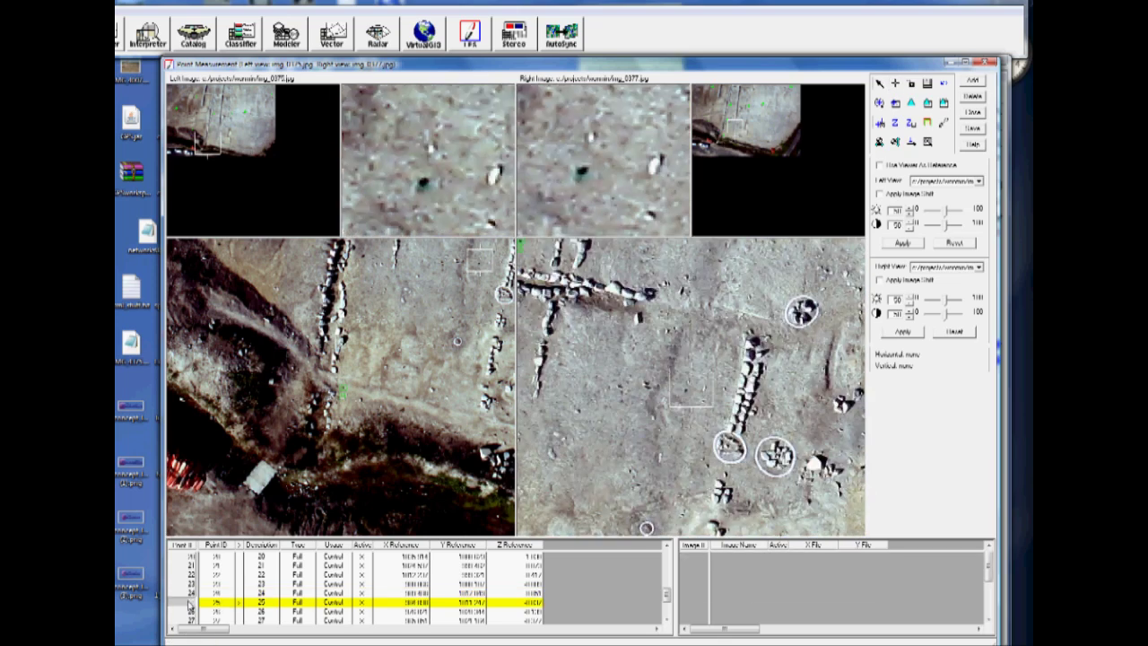
click(422, 183)
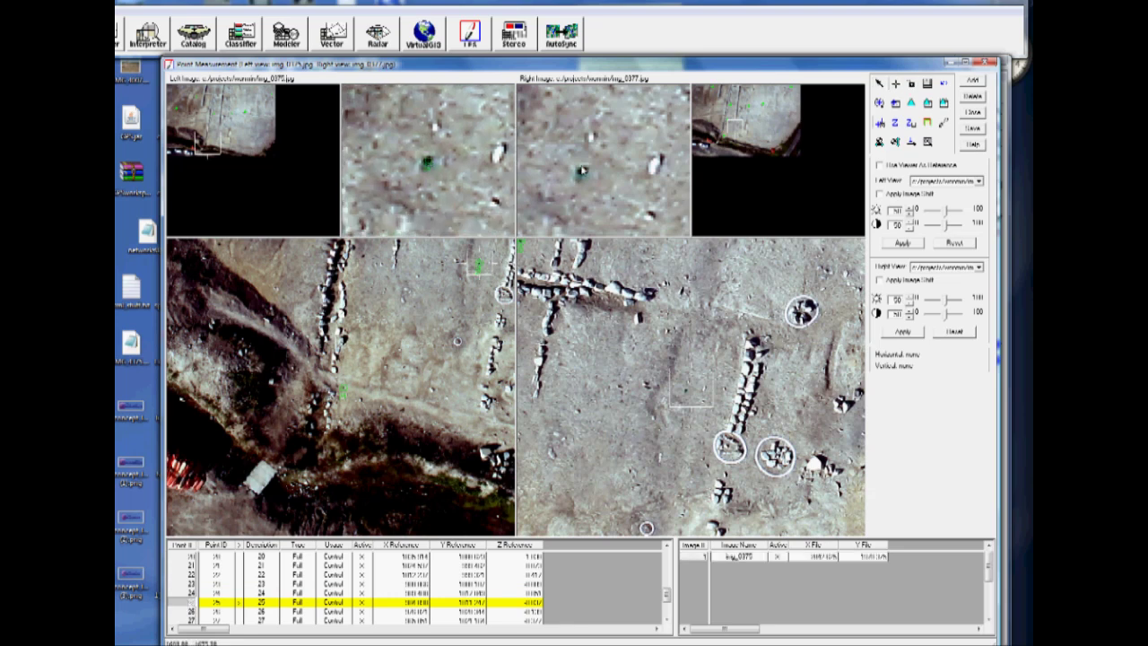
click(581, 172)
Measure control point 26 at the centre of the target near the vegetated bank in both images
click(192, 612)
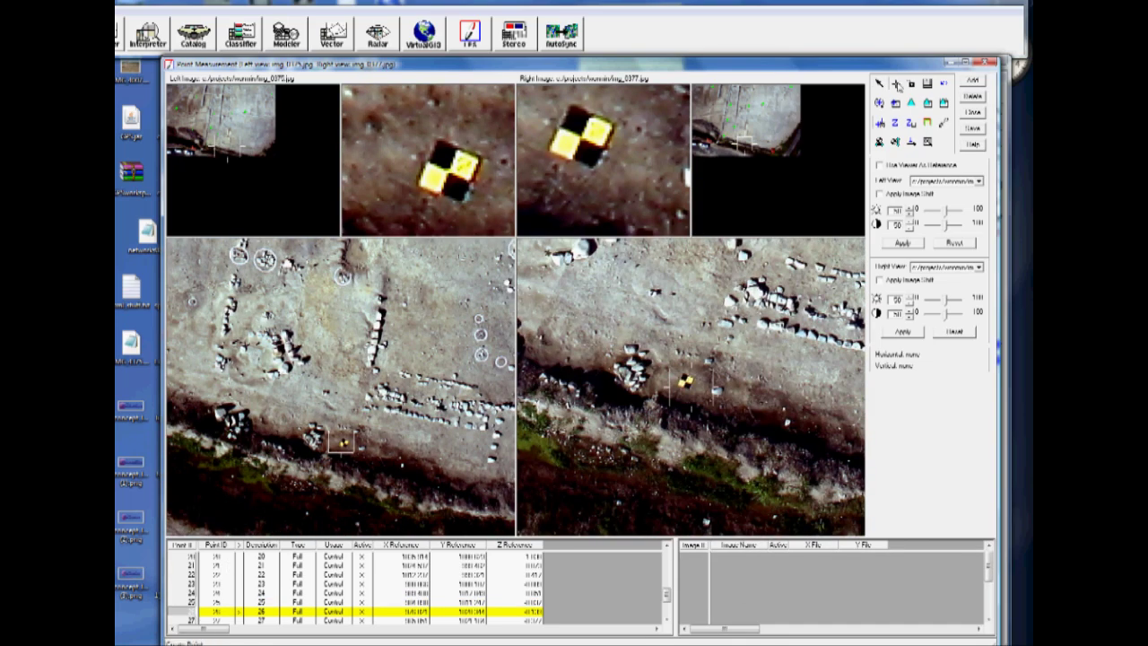
click(897, 83)
click(450, 169)
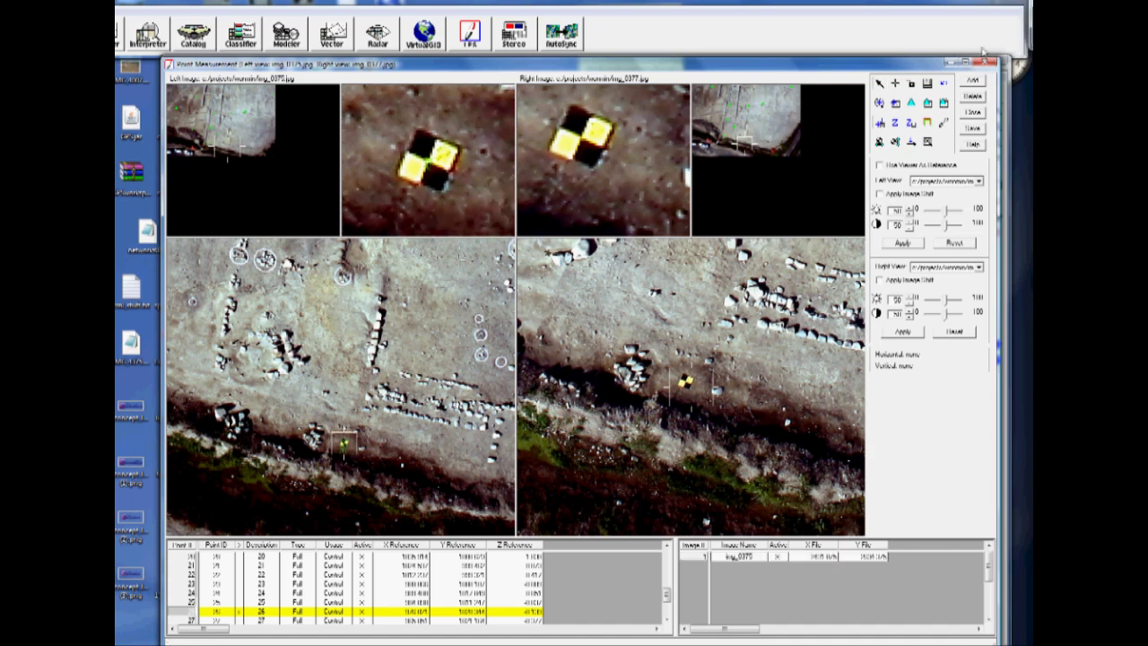
click(896, 84)
click(582, 142)
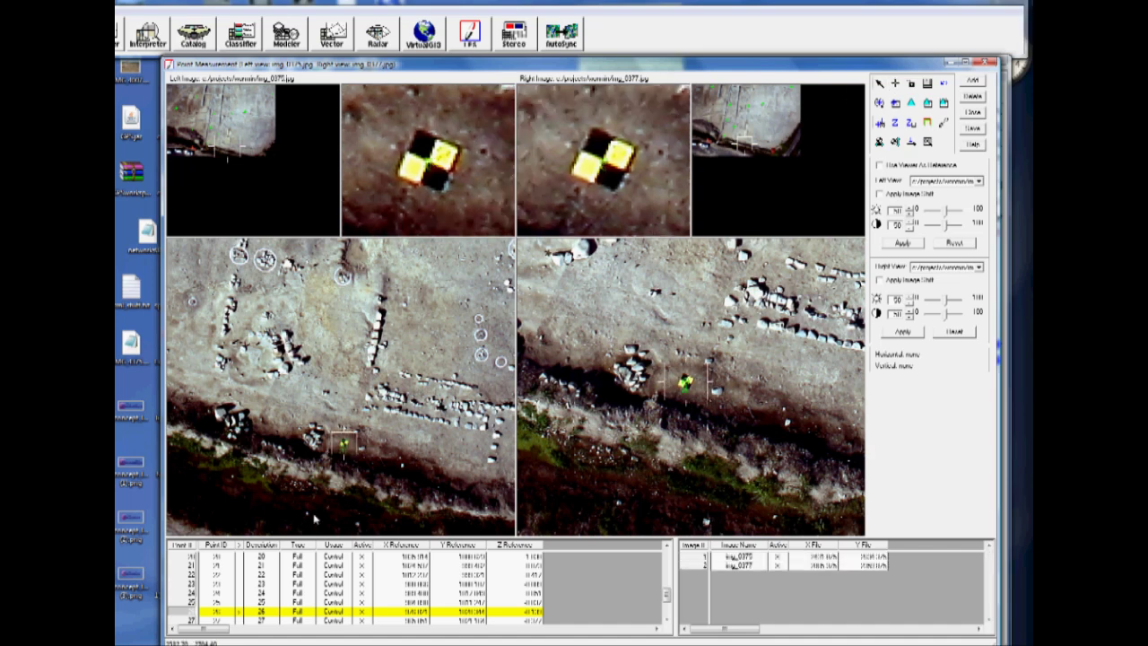
Measure control point 27 at the centre of its checkered target along the trench edge in both images
click(192, 621)
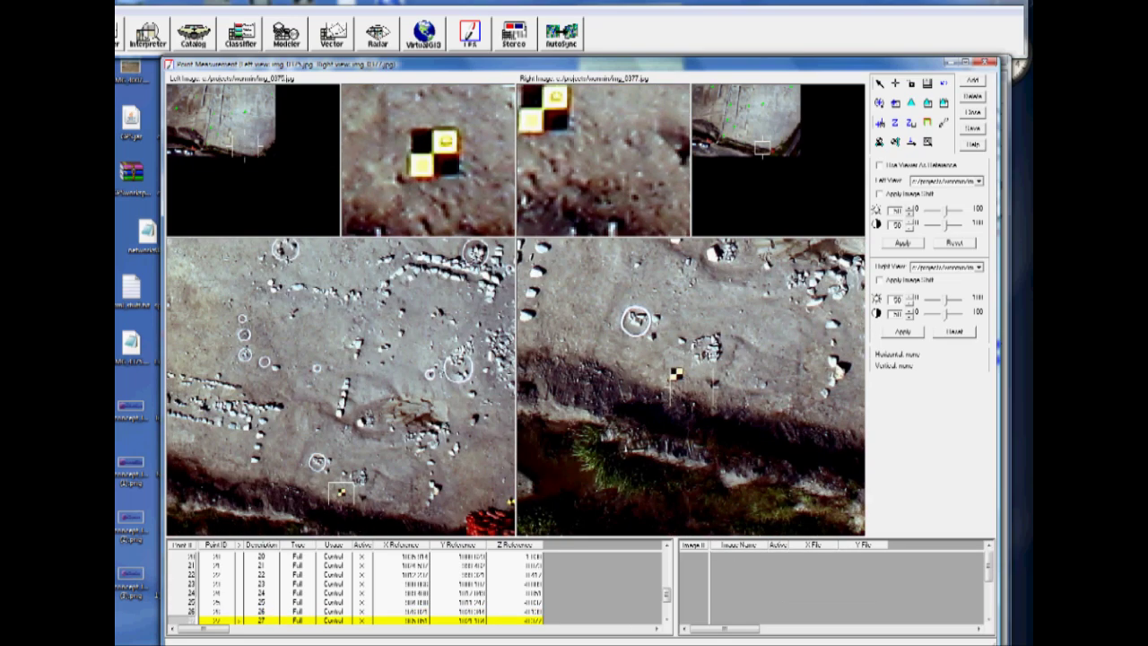
click(439, 153)
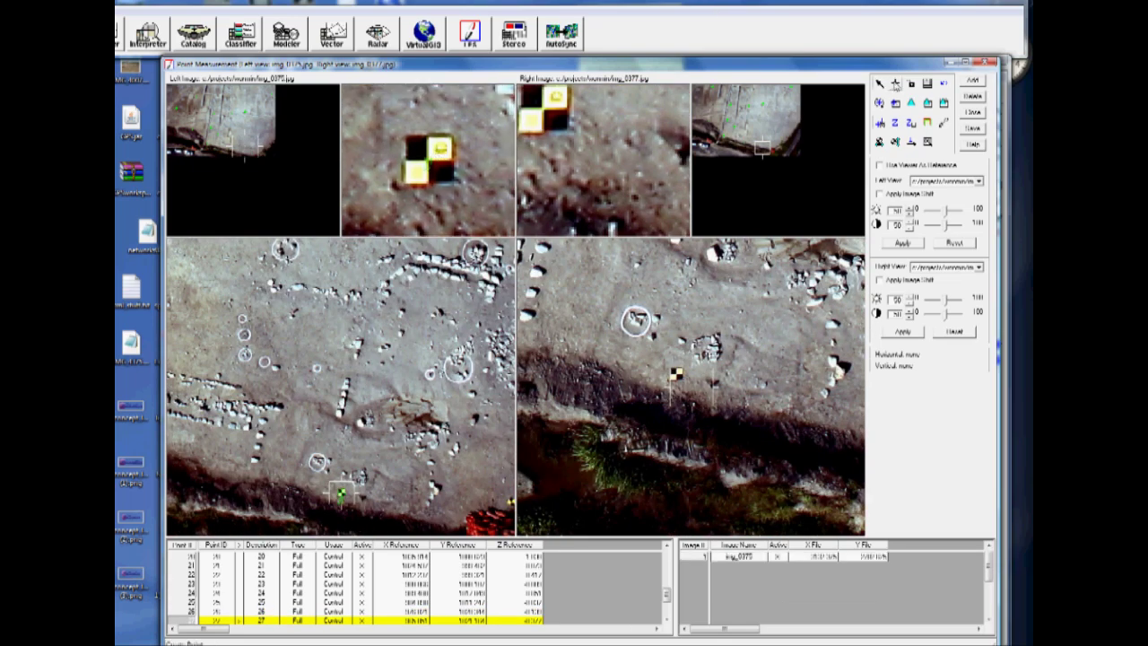
click(547, 108)
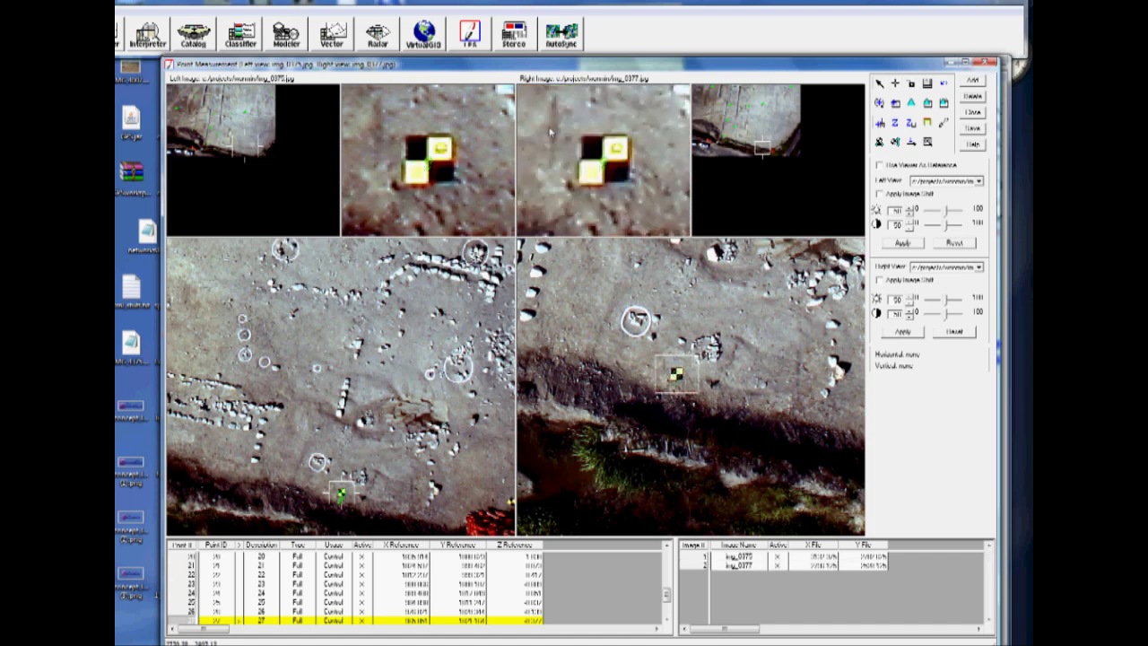
Measure control point 28 at the target beside the red pile in both images, recentring the img_0377 measurement on the target
scroll(265, 592, down, 2)
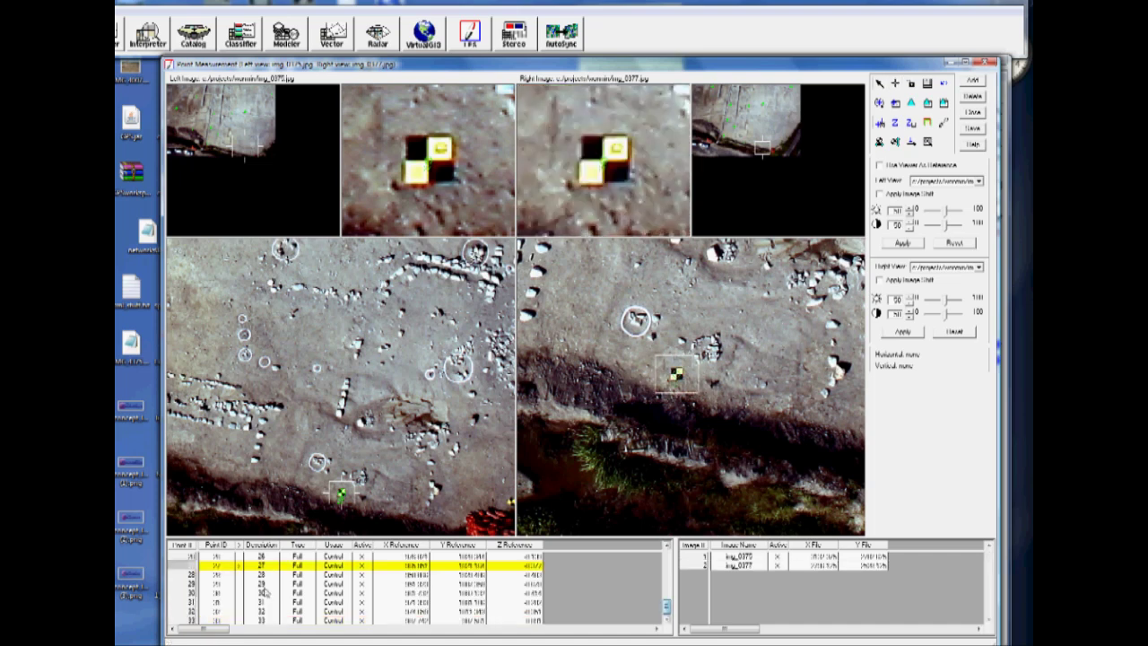
click(188, 575)
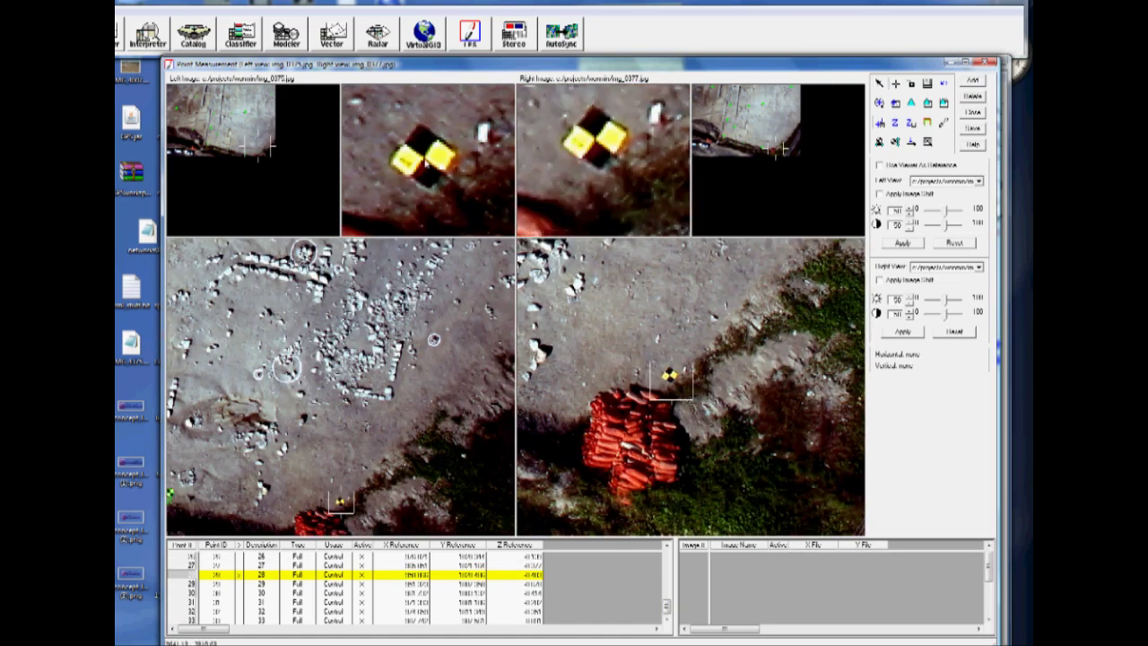
click(683, 388)
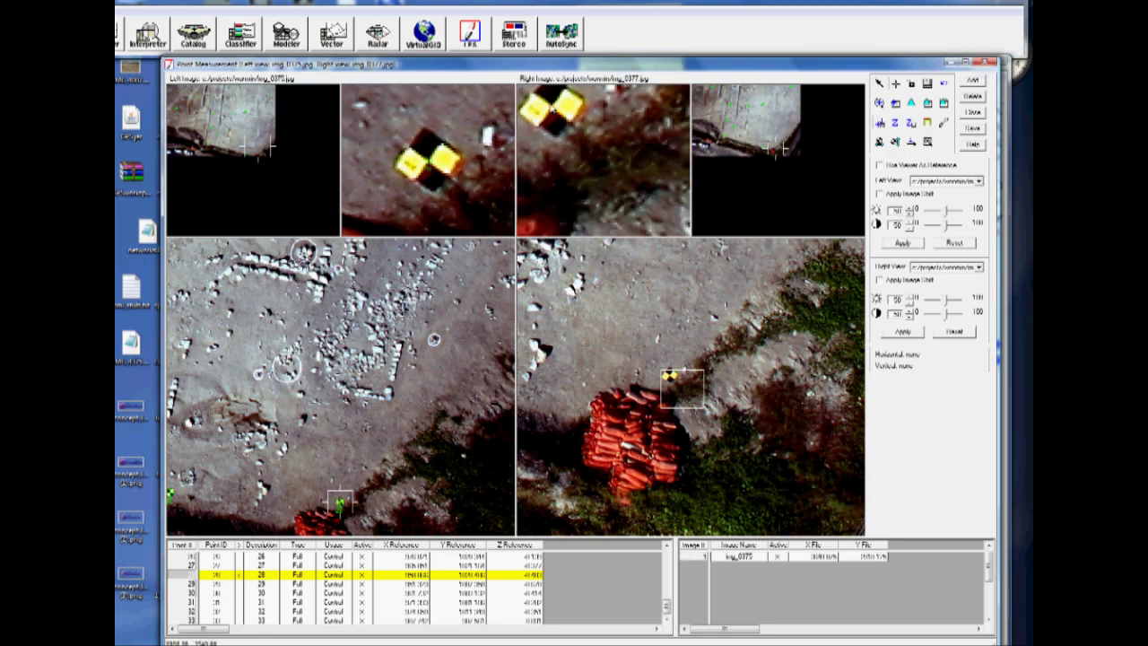
click(669, 375)
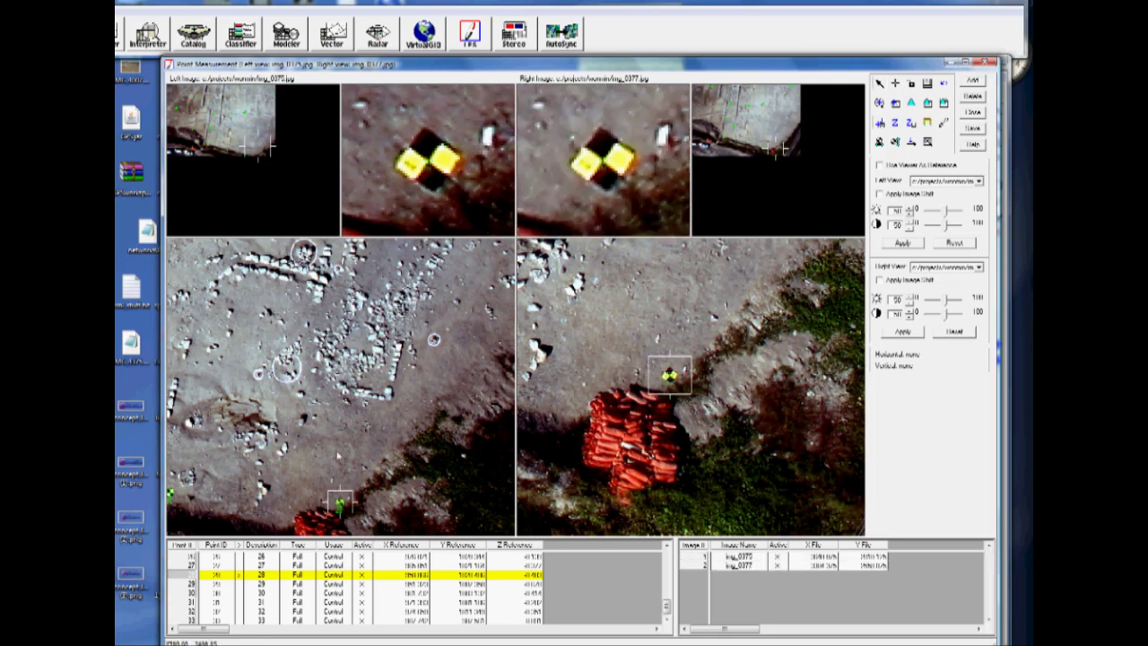
Measure control point 29 at the centre of its checkered target on the open ground beside the stone scatter in both images
click(199, 585)
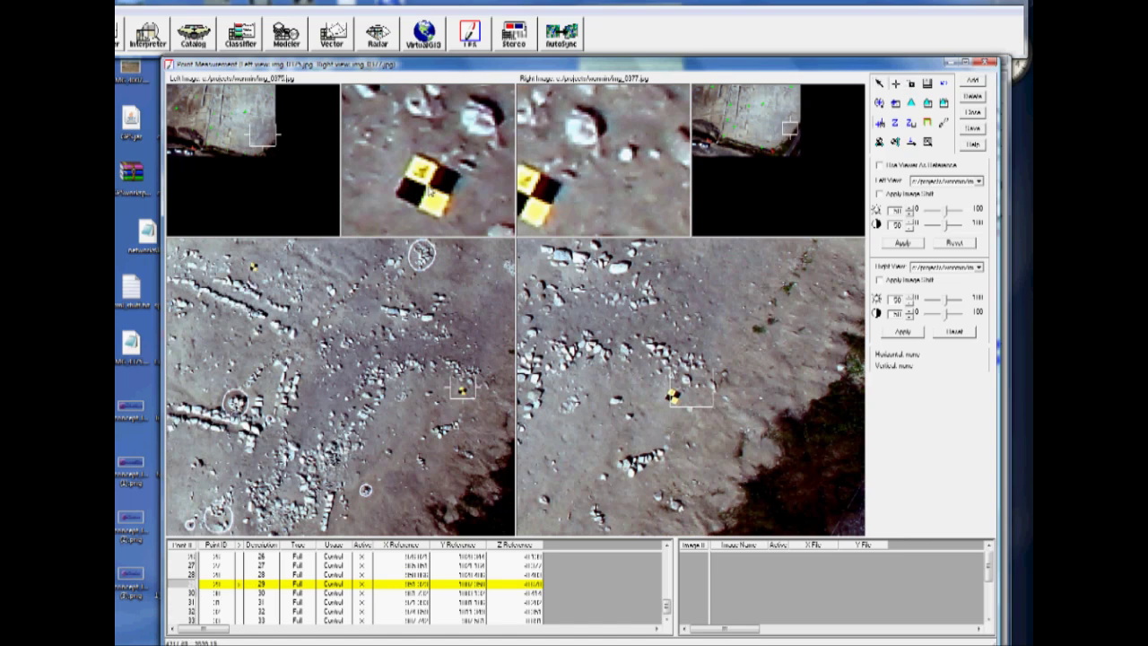
click(430, 191)
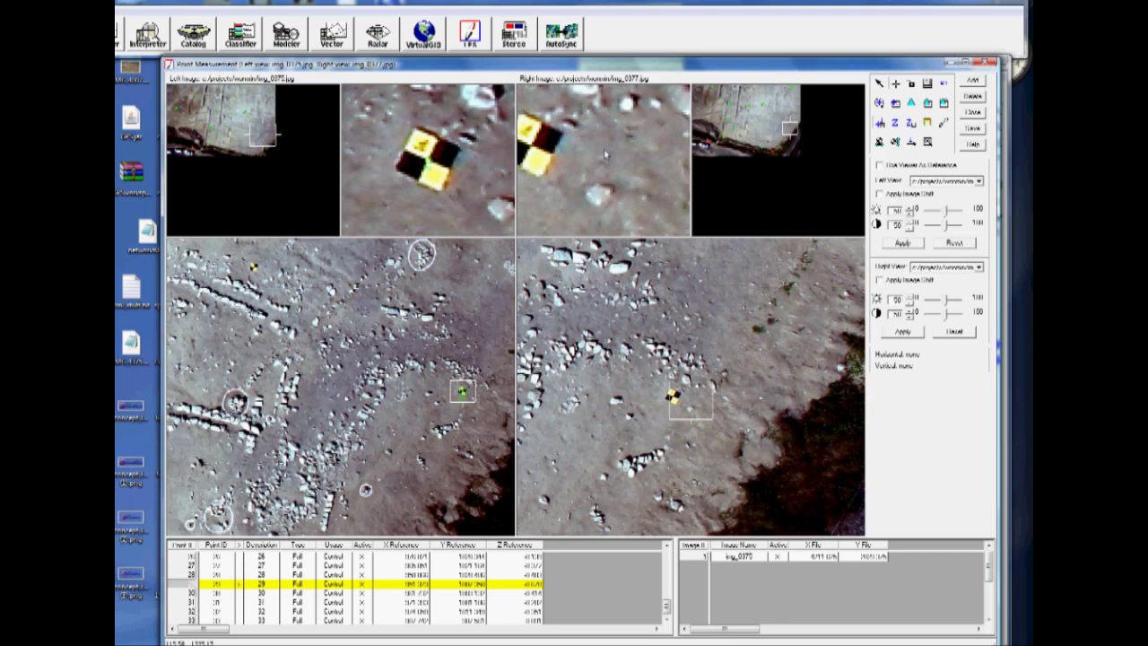
click(531, 151)
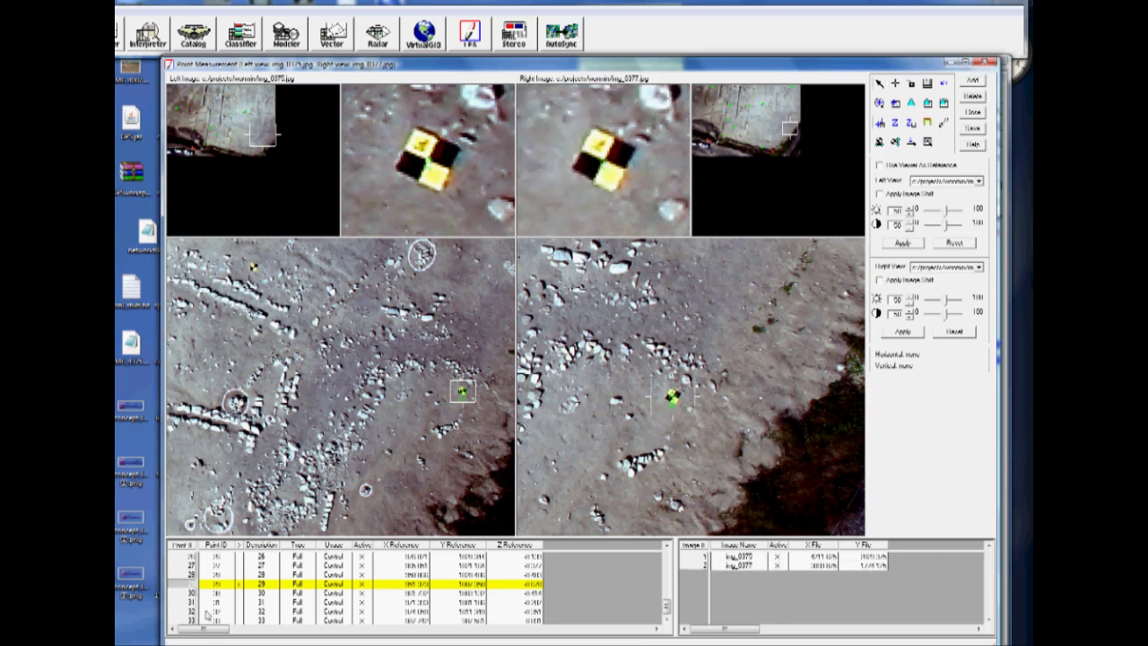
Measure control point 30 at the centre of the checkered target near the line of wall stones in both images
click(192, 593)
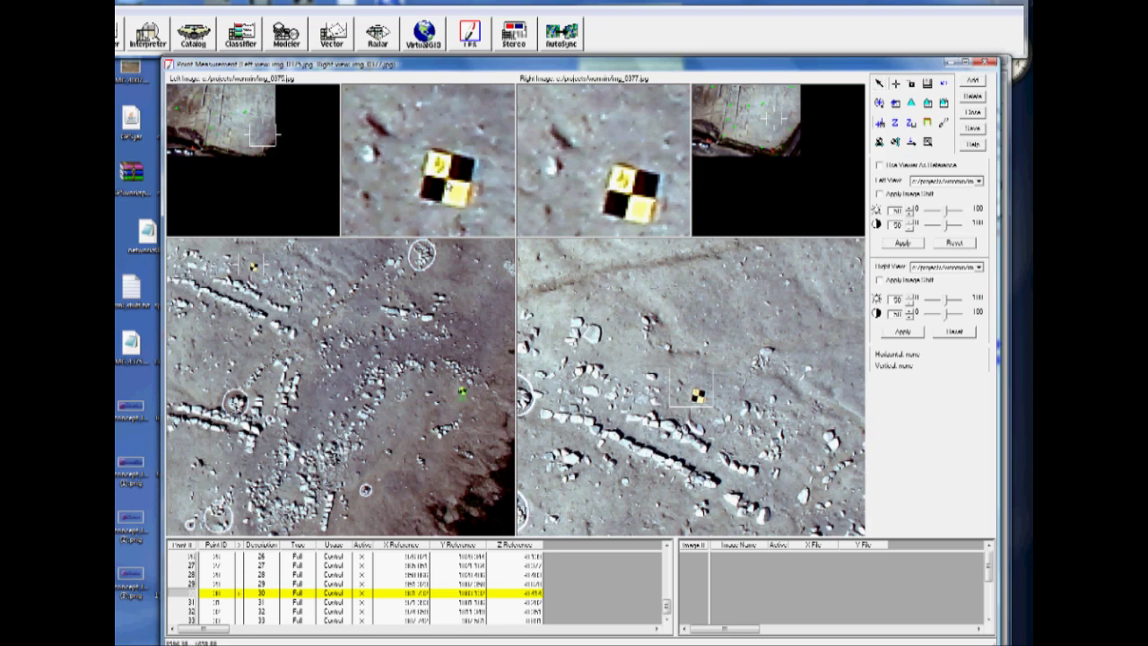
click(253, 266)
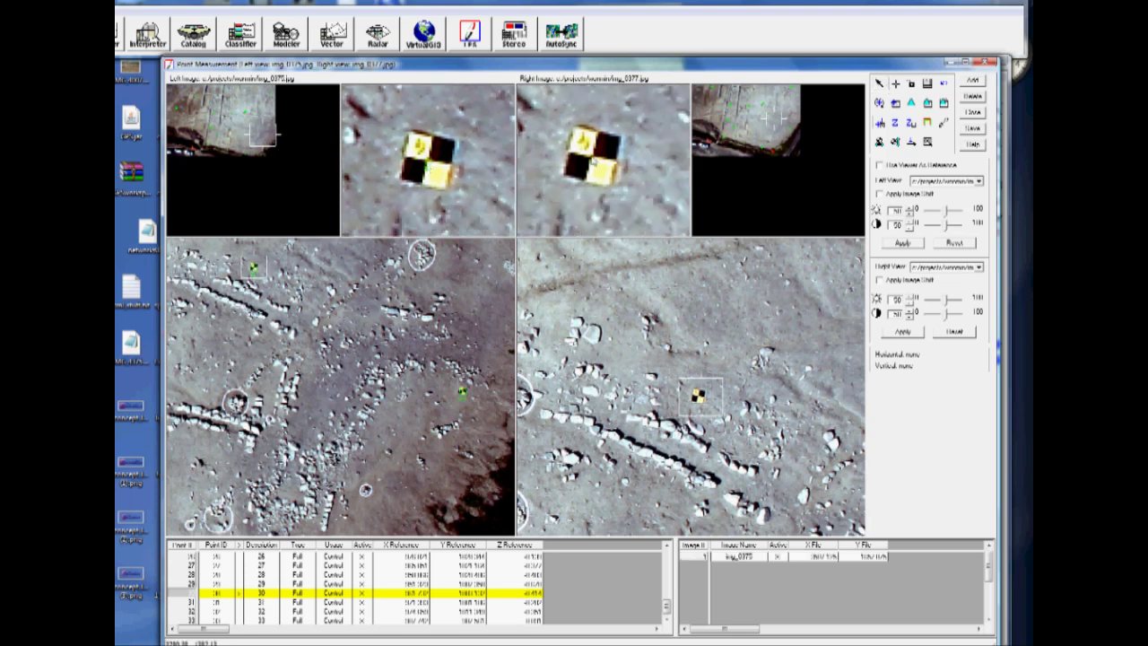
click(594, 162)
Measure control point 31 at the small dark mark inside the white outlined circle in both images
click(189, 604)
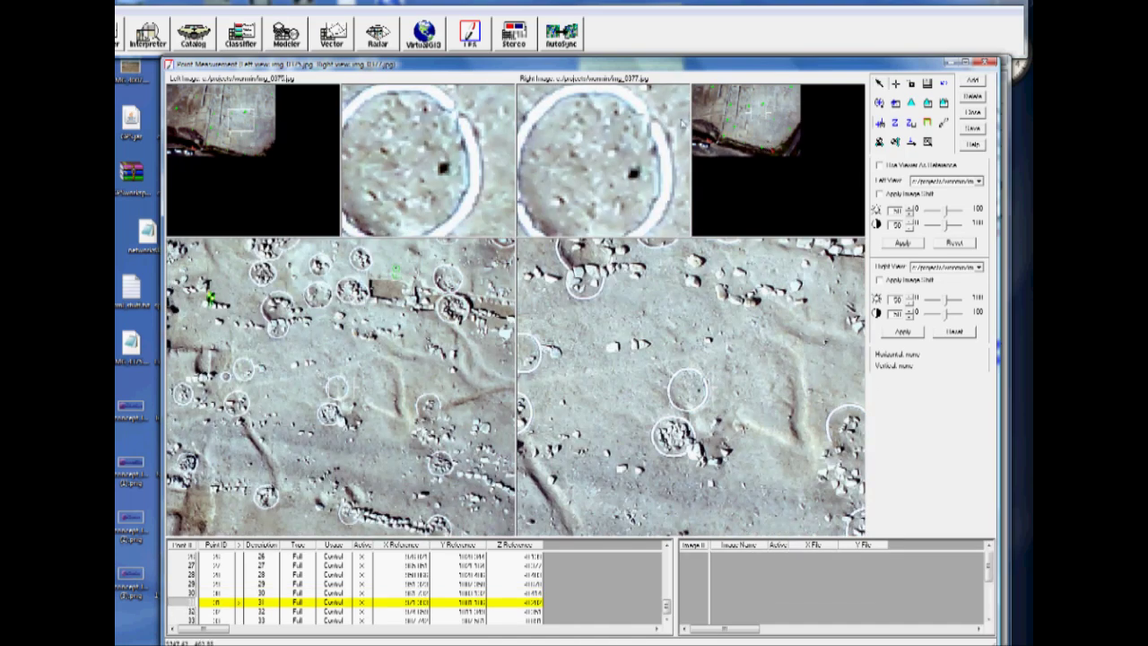
click(443, 170)
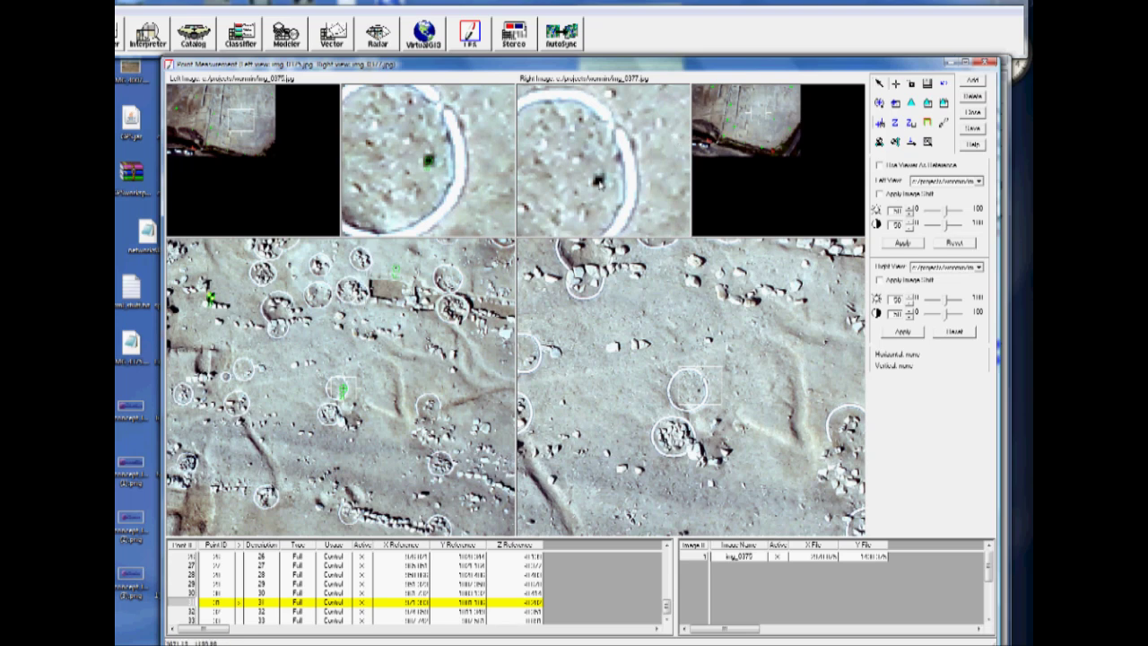
click(598, 182)
Measure control point 32 at its small dark mark on the ground beside the excavated trench in both images
click(202, 614)
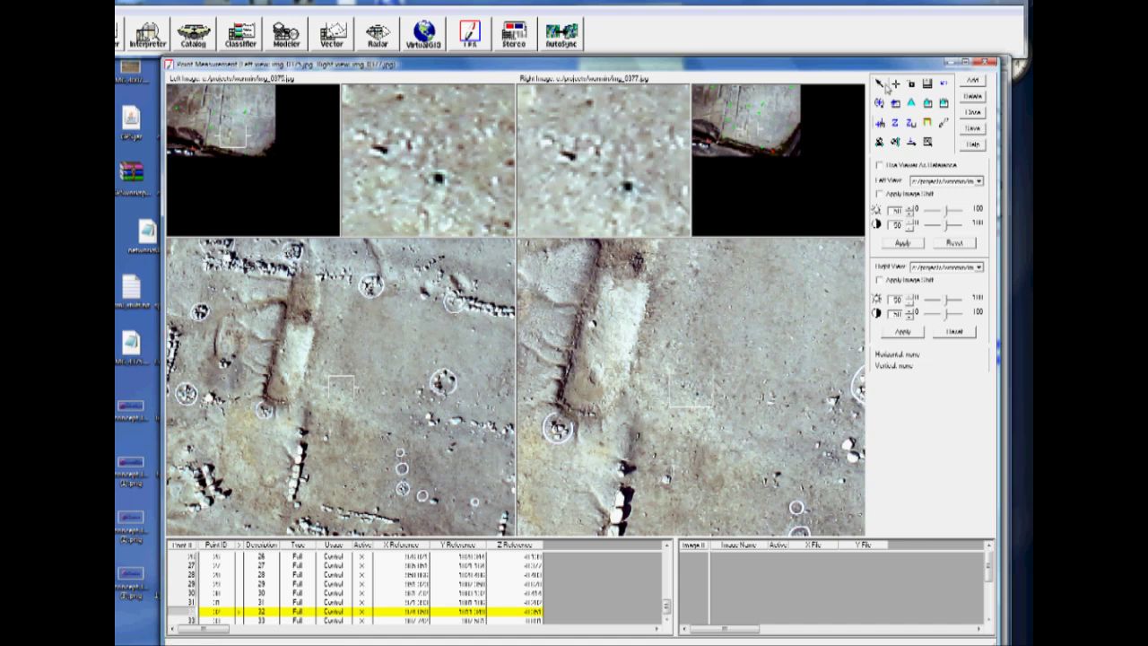
click(438, 180)
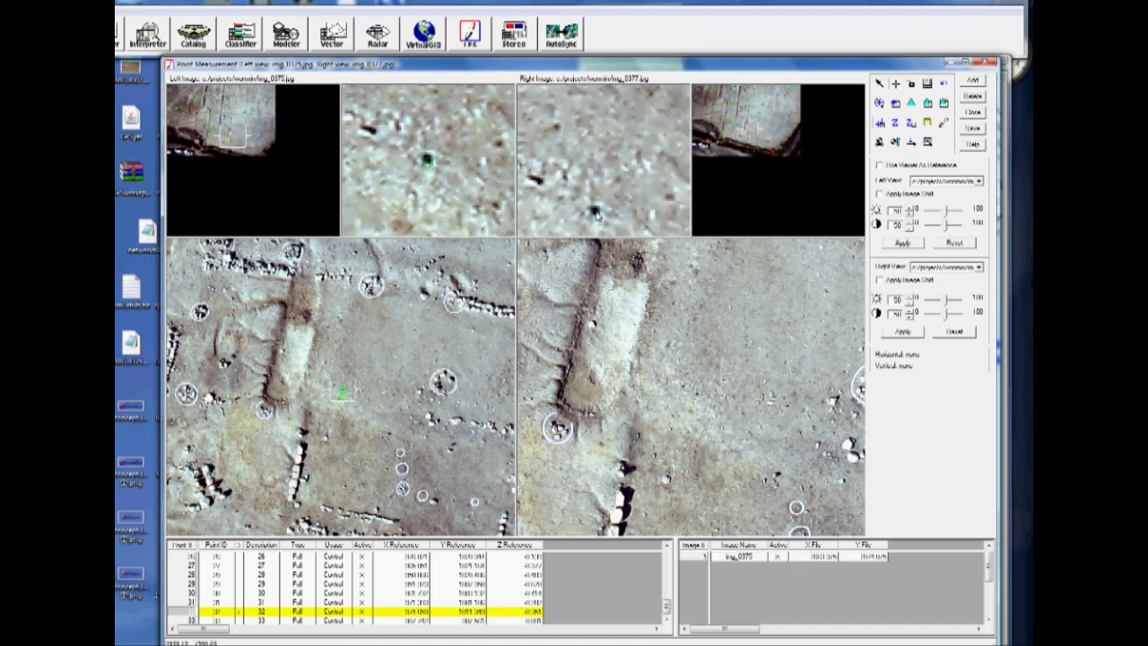
click(596, 212)
Measure control point 33 at the small dark mark on the pale strip above the circled pits in both images
click(188, 621)
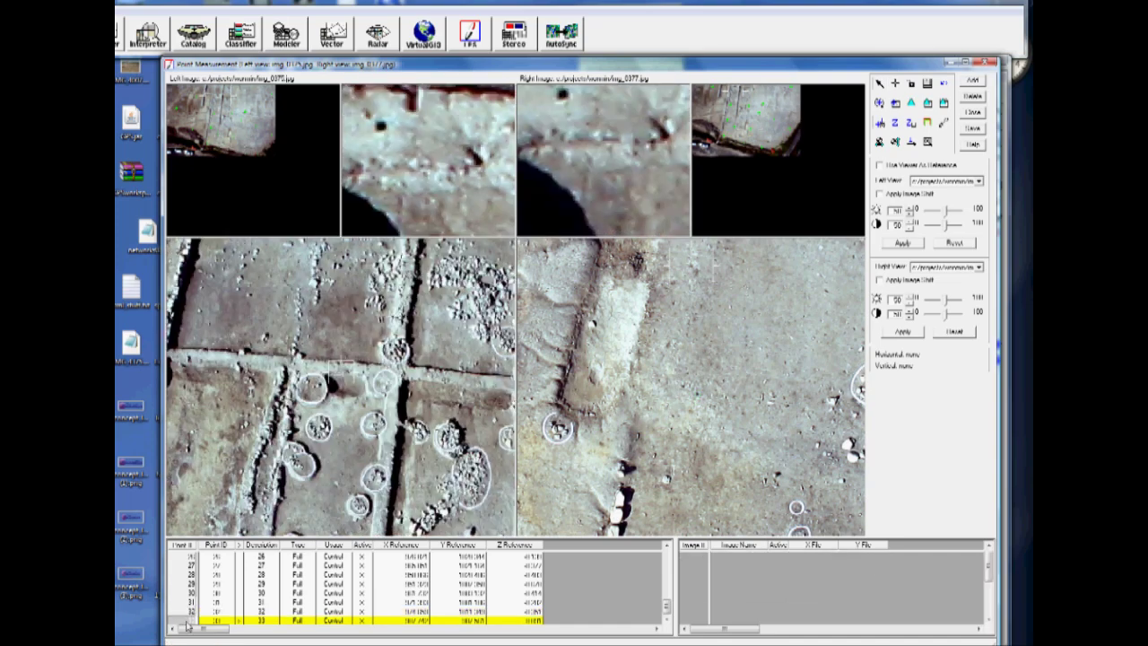
click(382, 129)
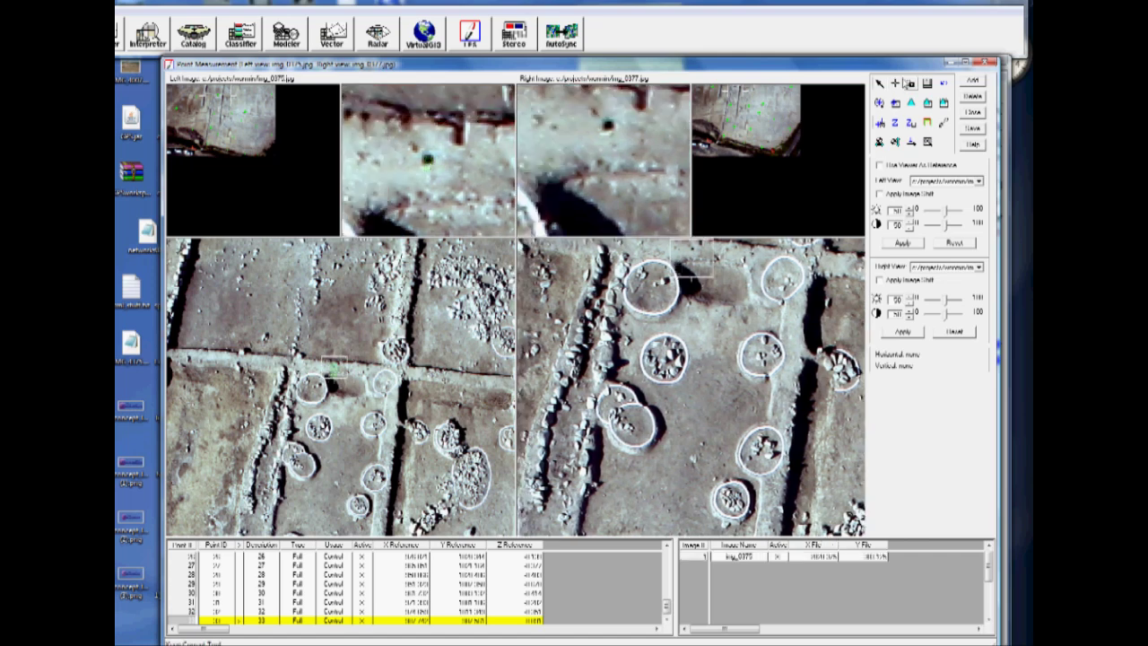
click(604, 125)
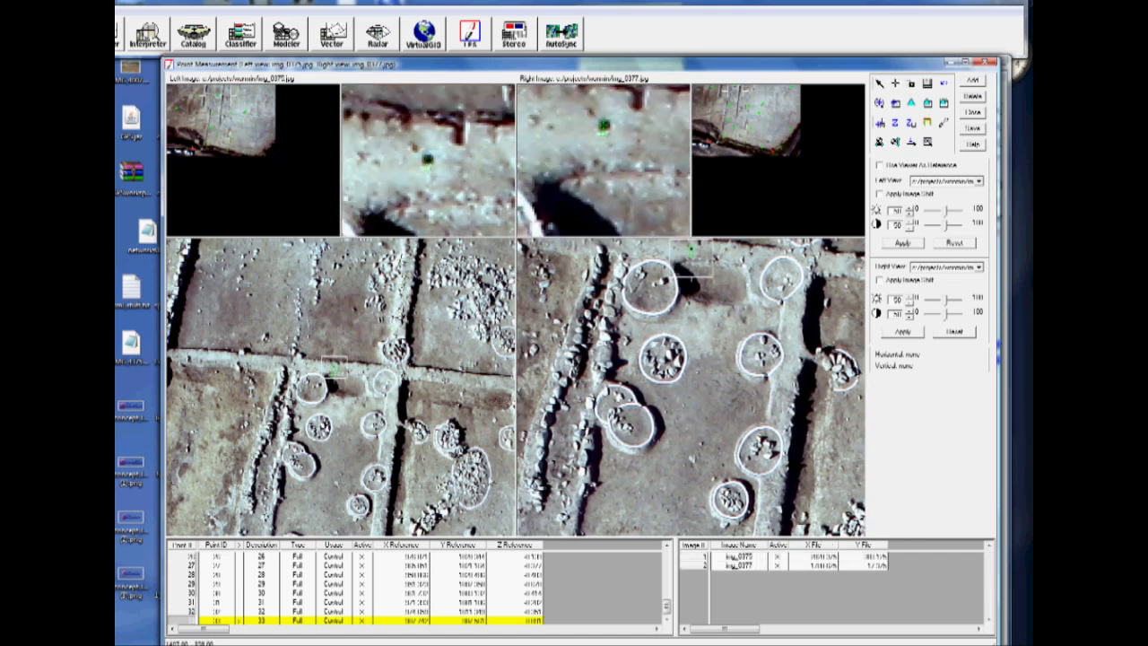
Return to the start of the point list and measure control point 2 at the centre of the yellow target in img_0375
drag(667, 608, 666, 556)
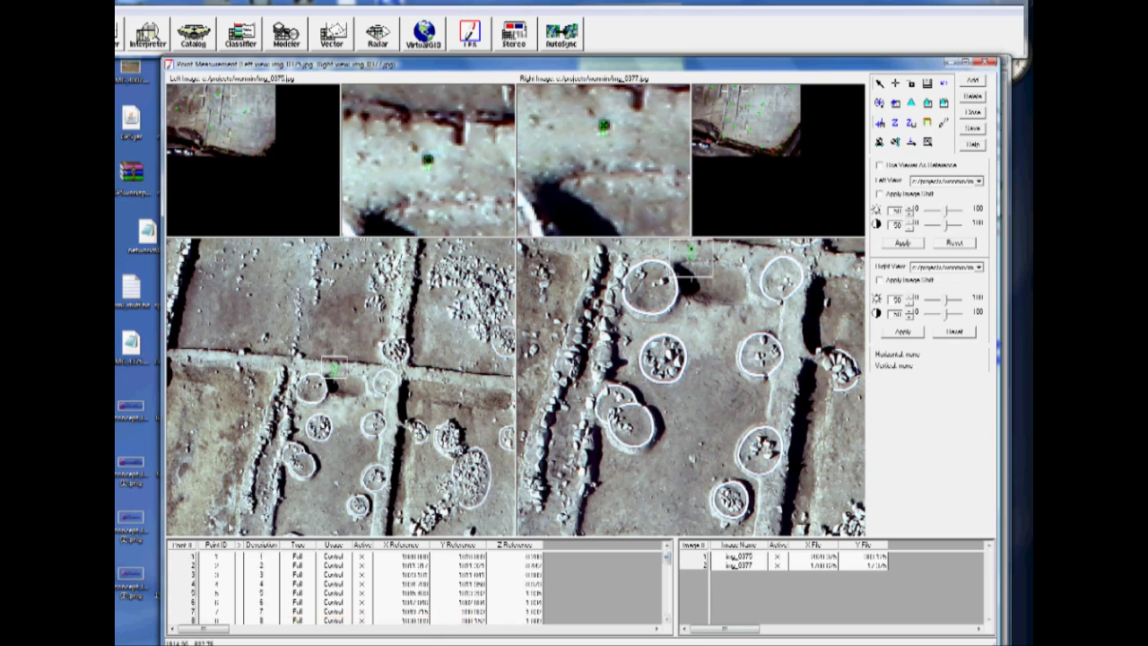
click(187, 558)
click(188, 566)
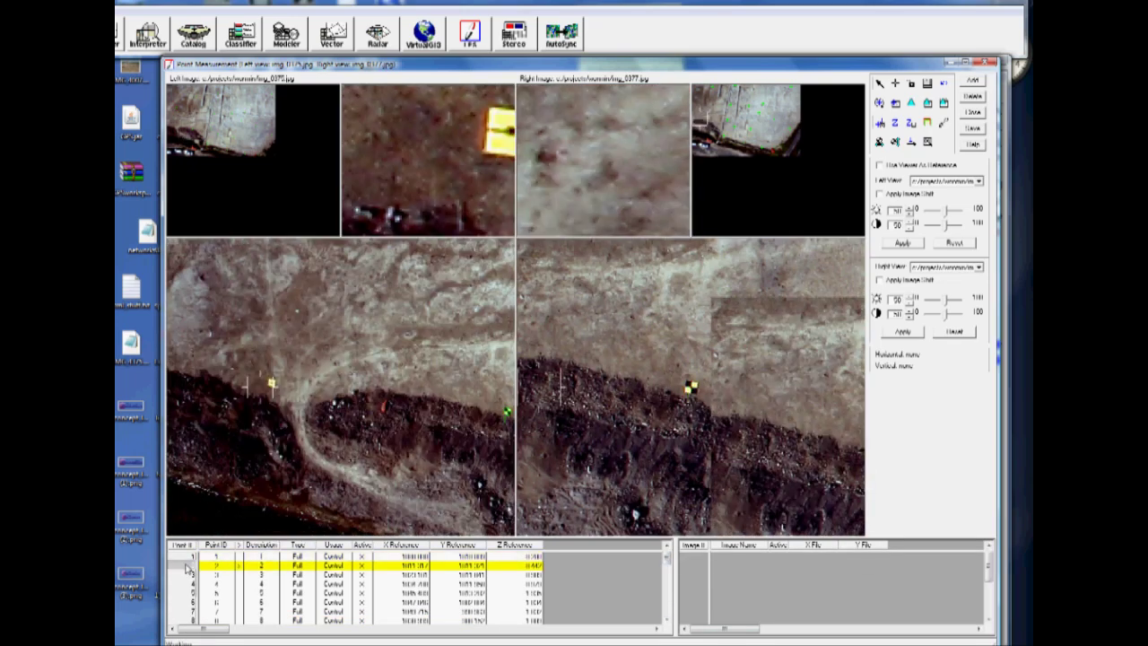
click(272, 384)
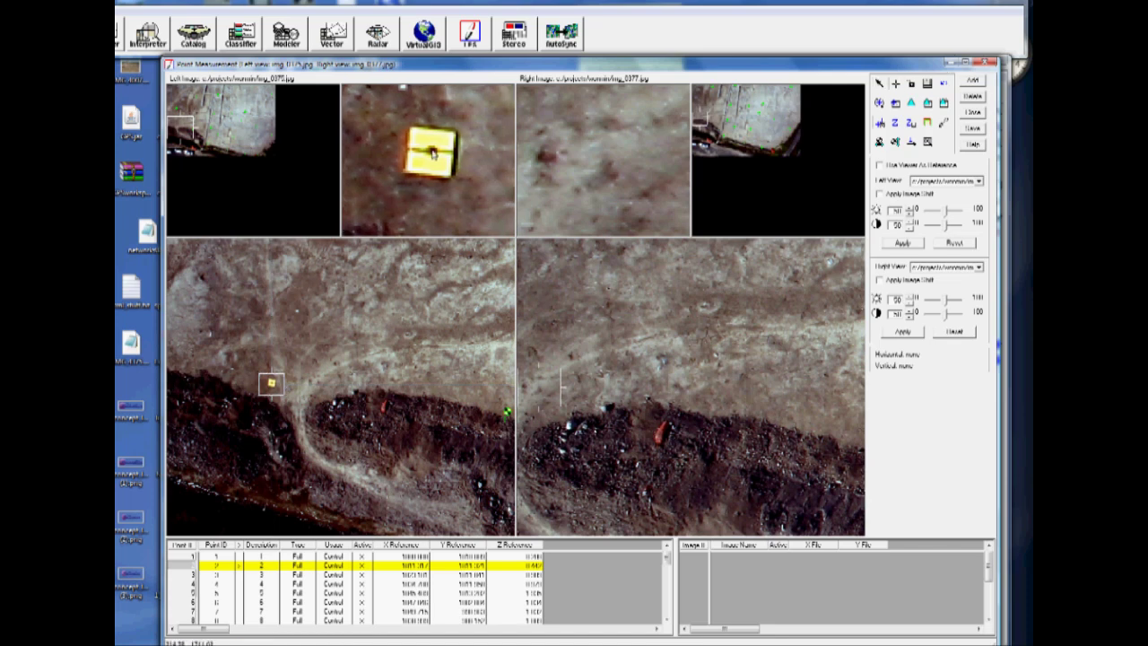
click(431, 155)
Go through control points 3 to 13 and check their predicted locations in both images for usable targets
click(188, 575)
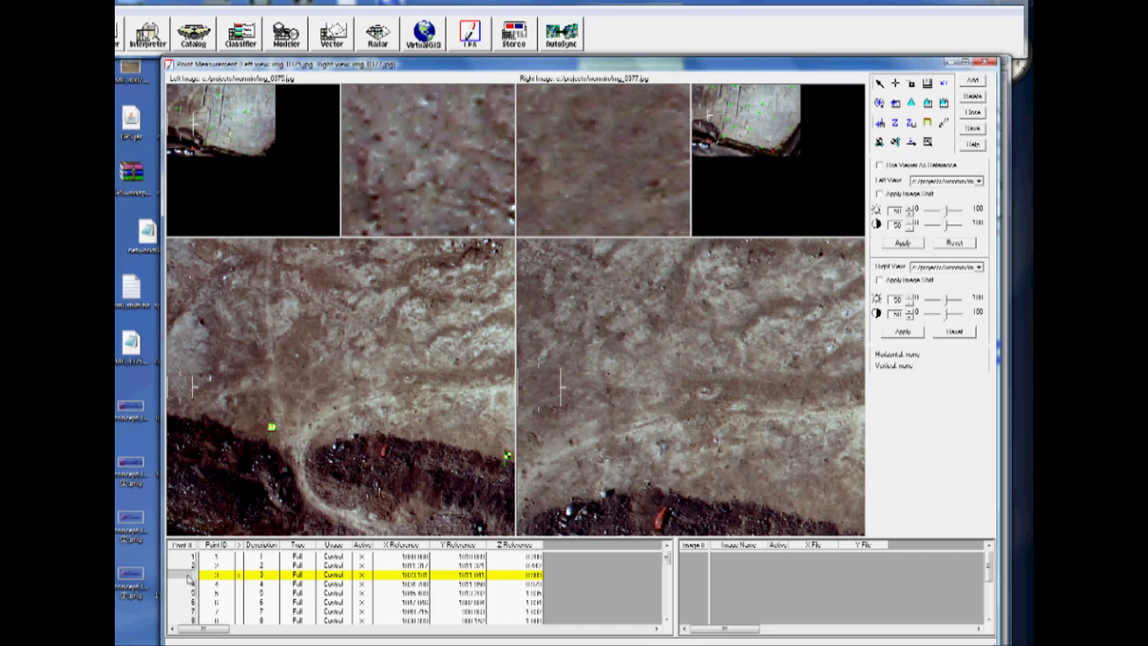
click(186, 584)
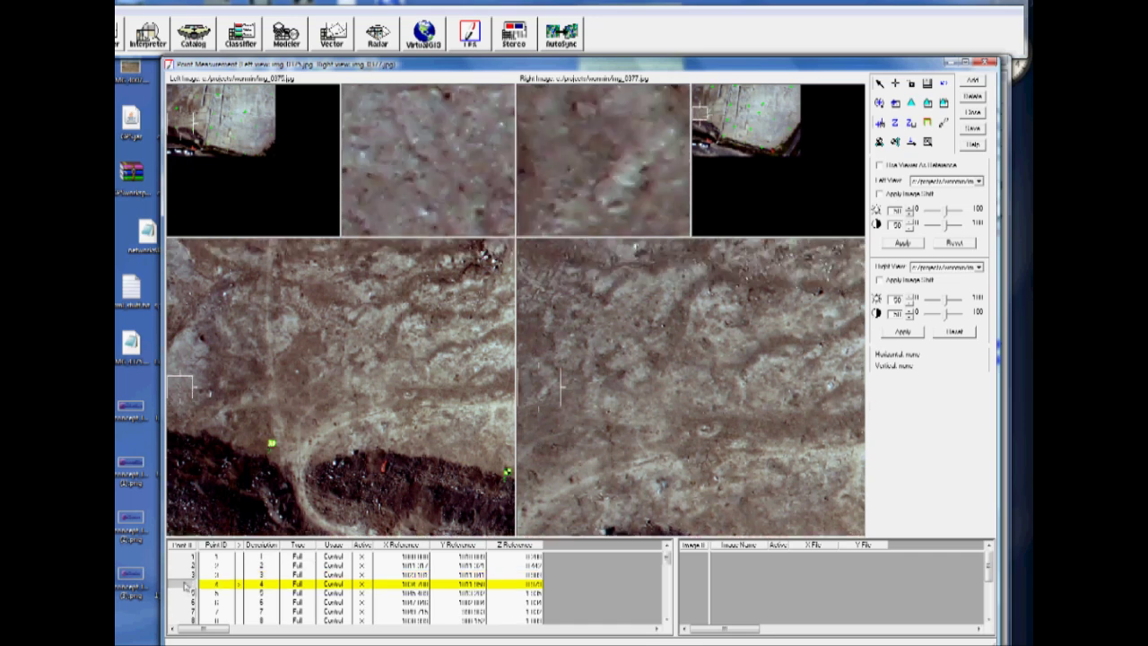
click(188, 592)
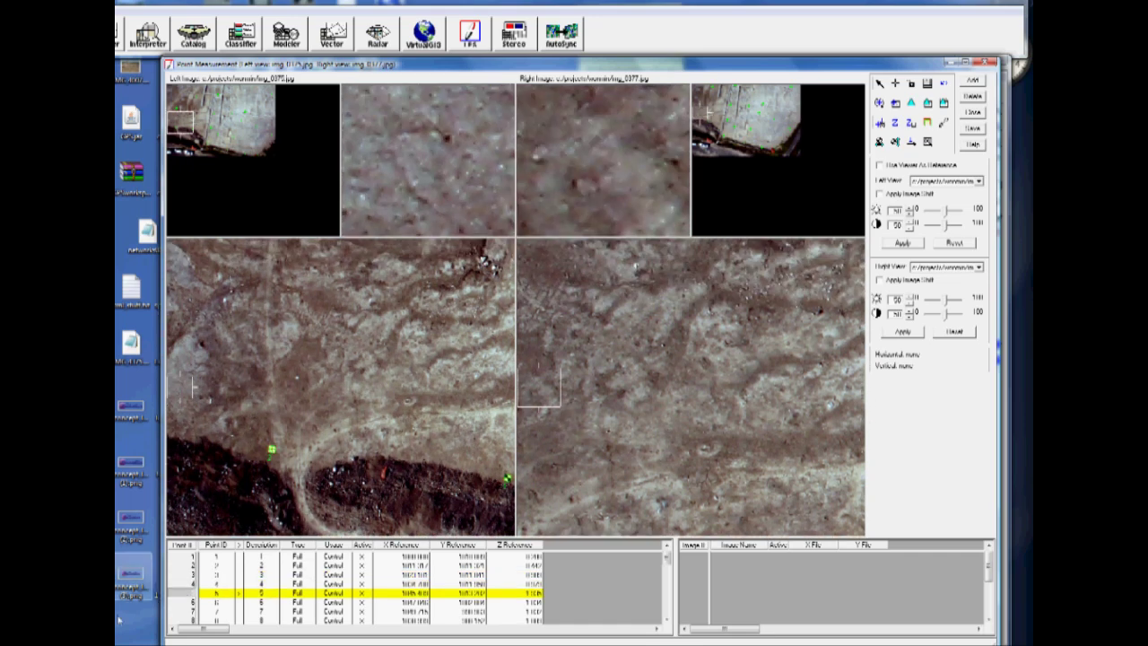
click(191, 603)
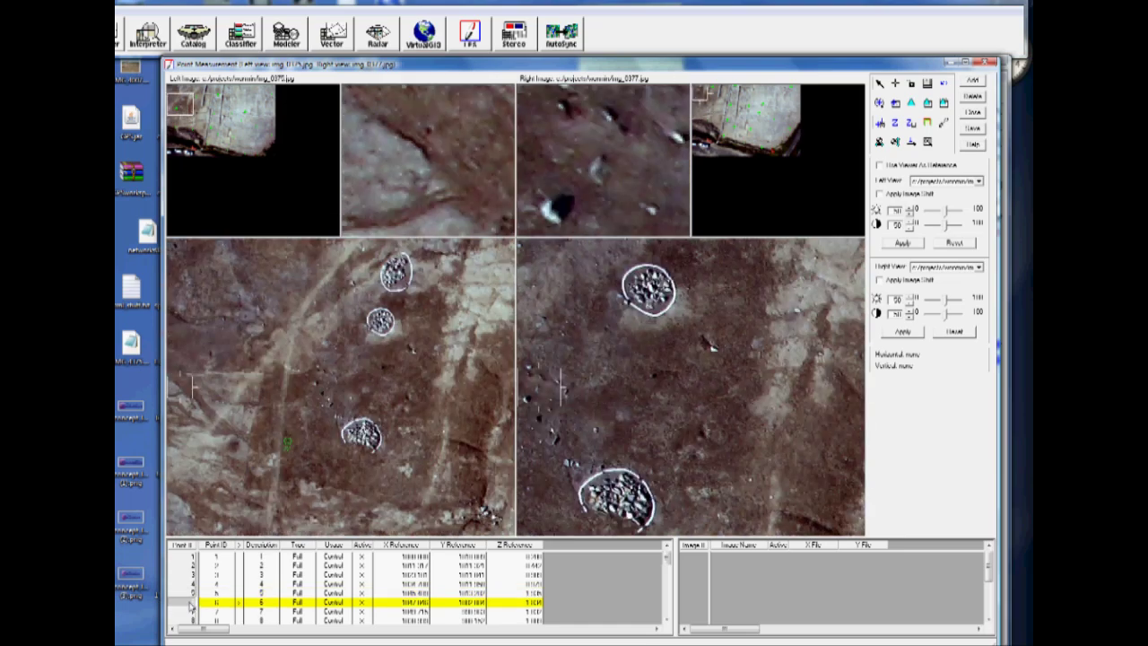
click(191, 613)
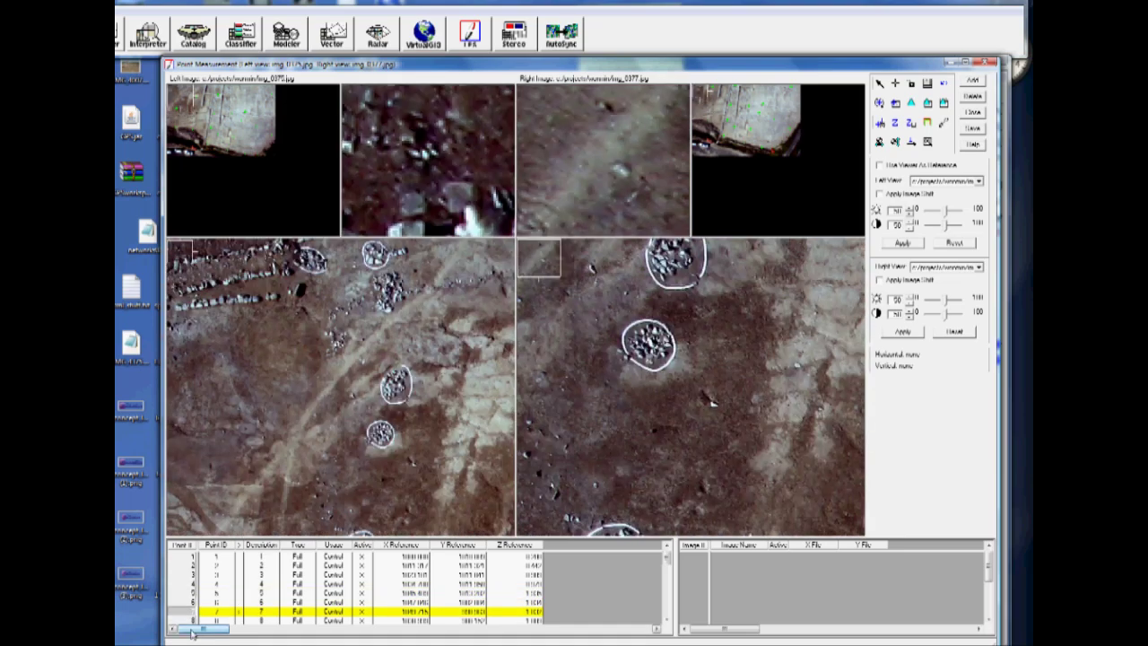
click(190, 620)
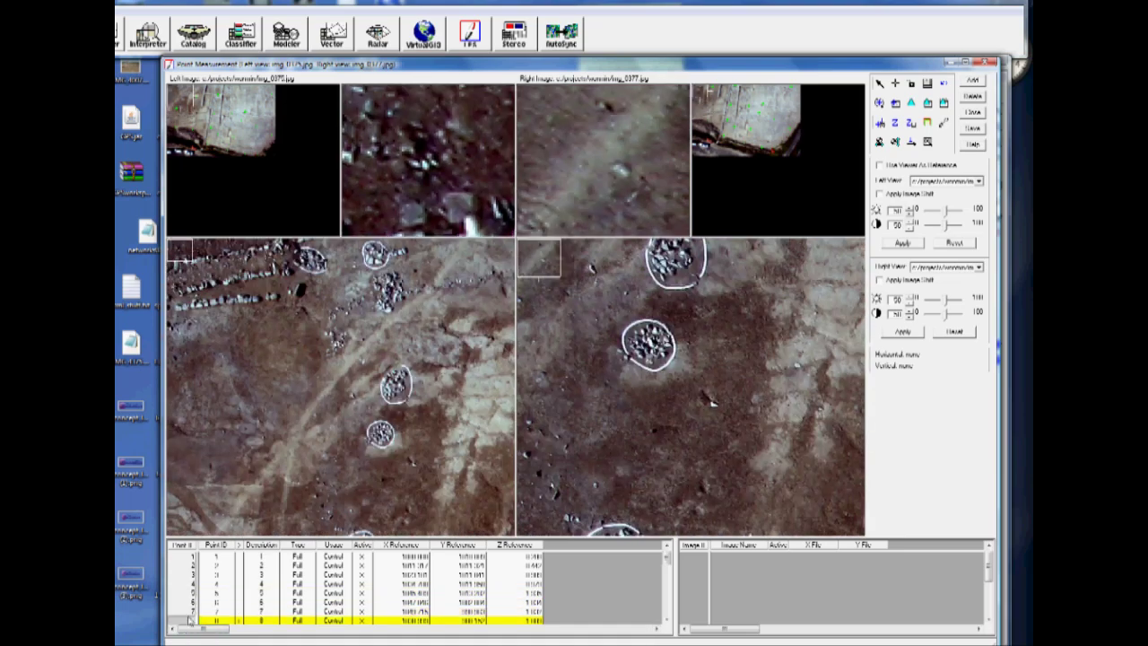
click(667, 618)
click(667, 618)
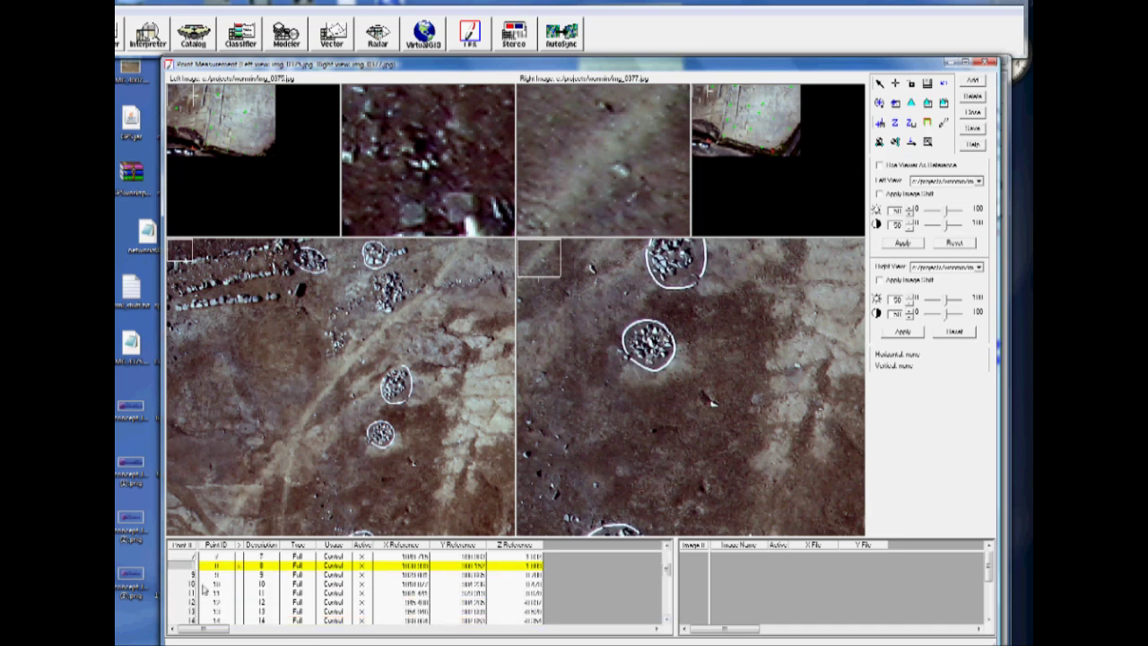
click(188, 575)
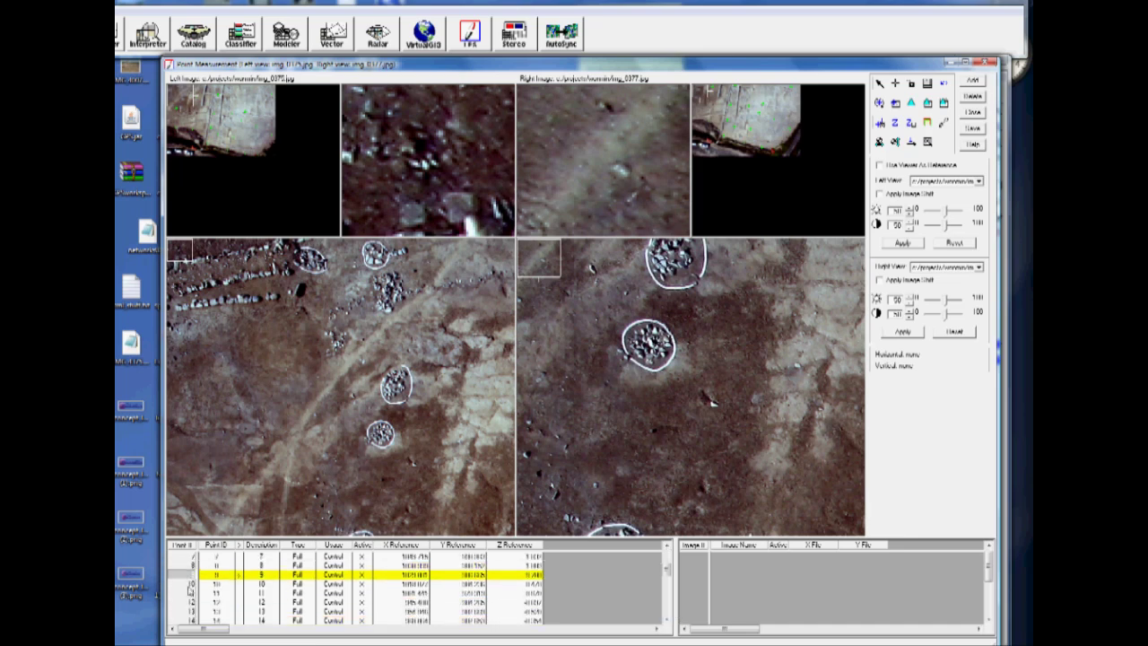
click(189, 585)
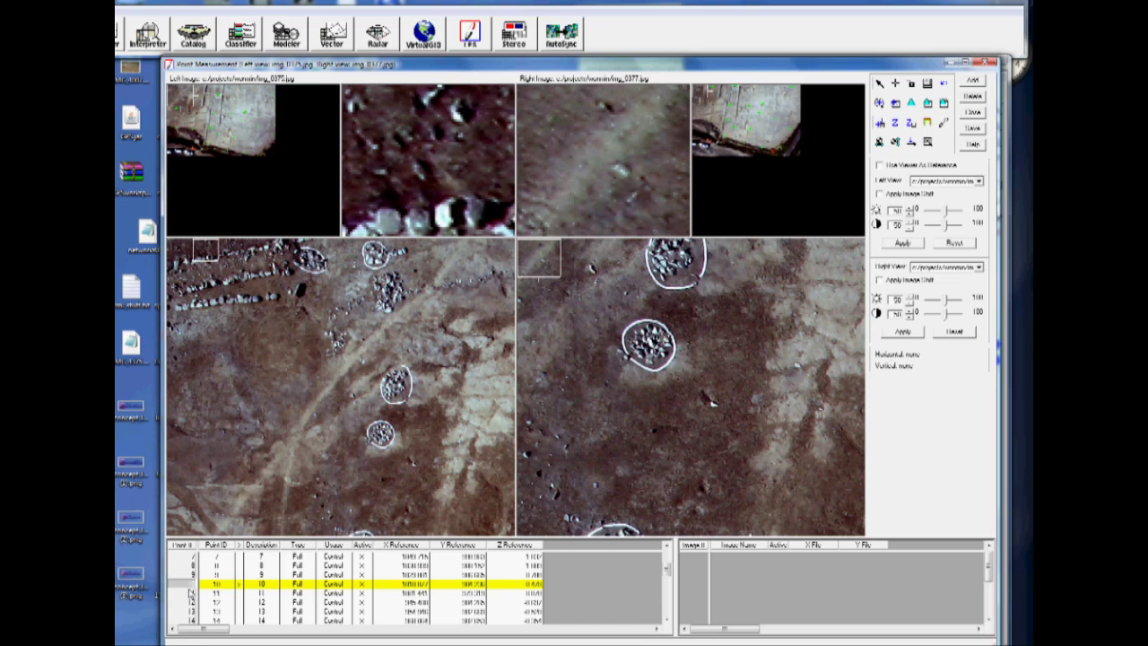
click(189, 593)
click(190, 602)
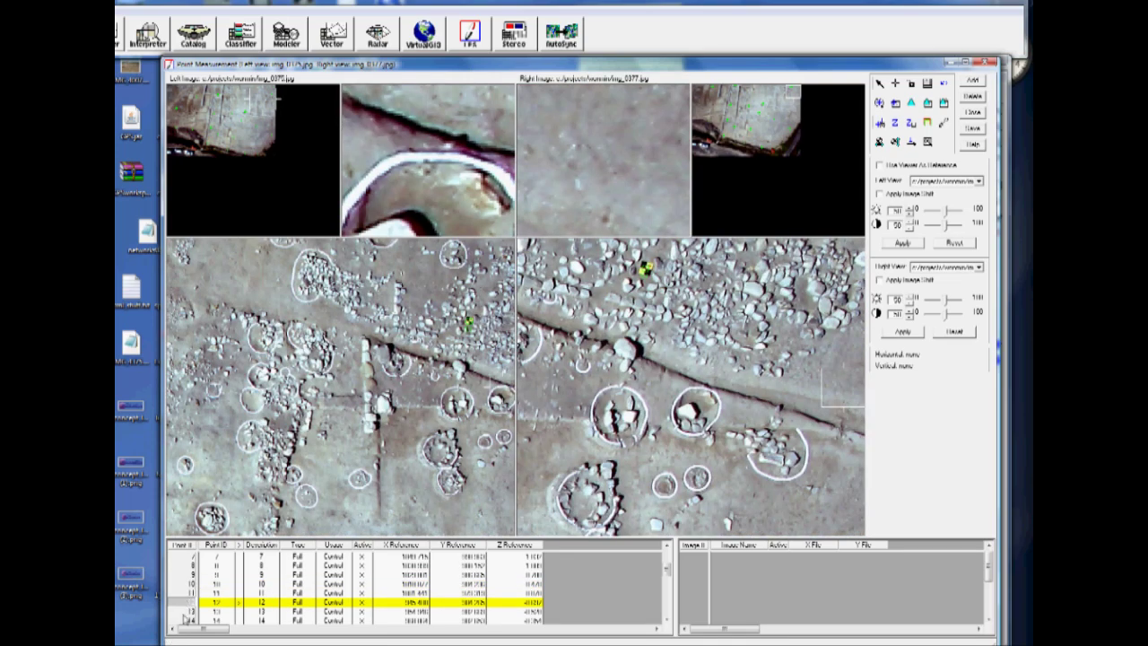
click(186, 613)
Measure control point 14 at its small dark mark in img_0375, and check control points 15 and 16 in the image views
click(189, 620)
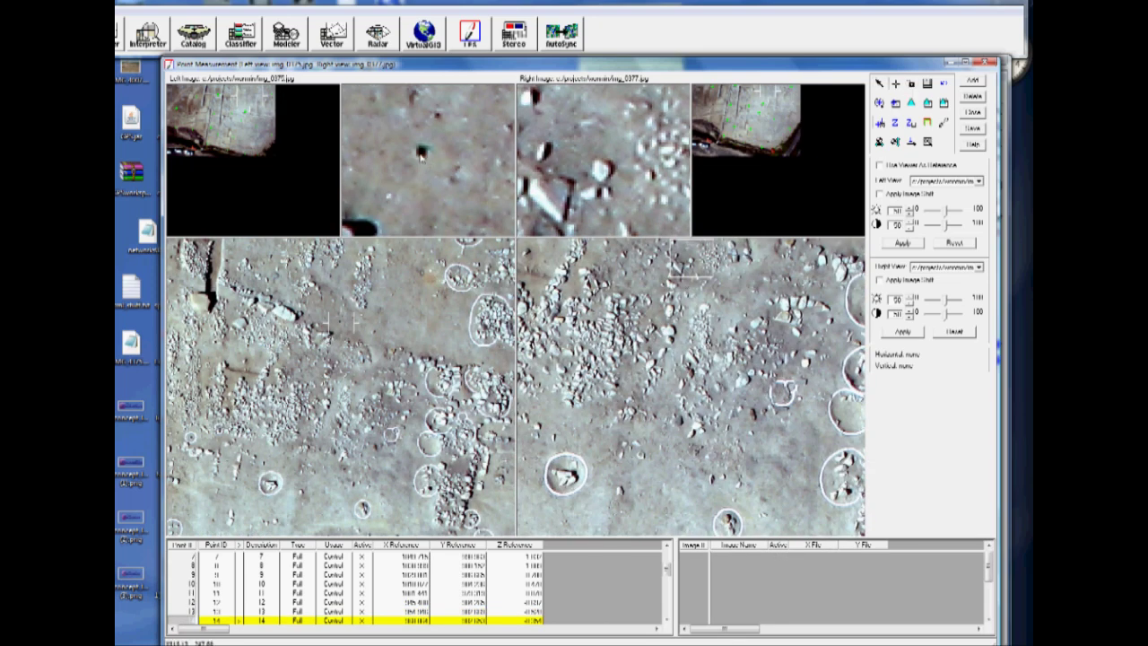
click(422, 153)
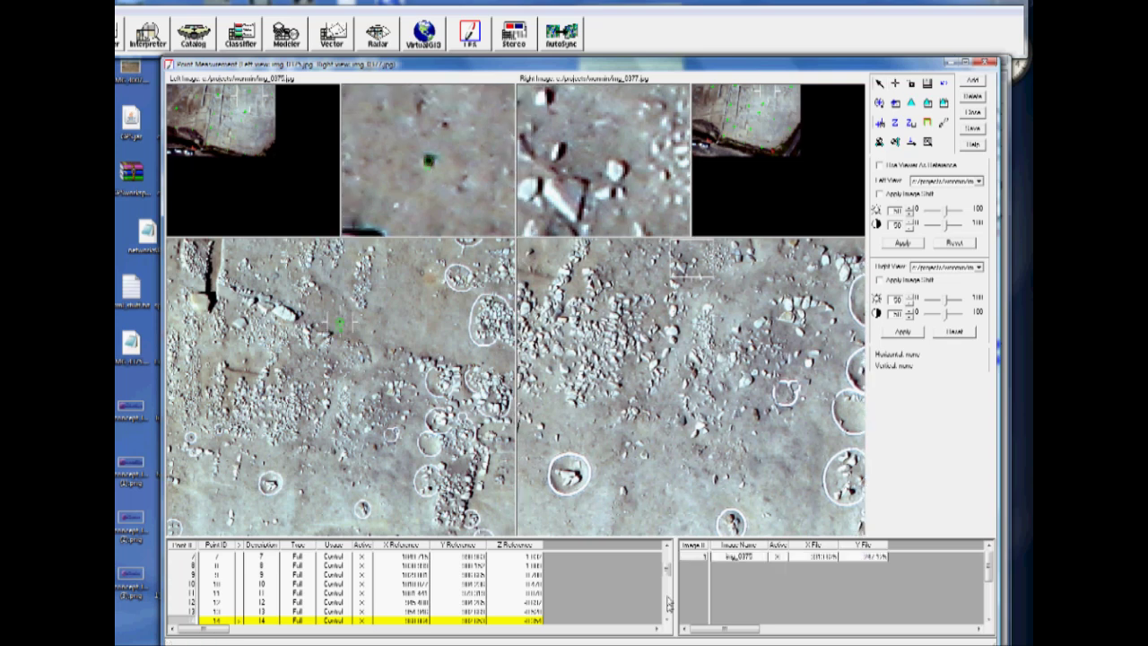
click(193, 557)
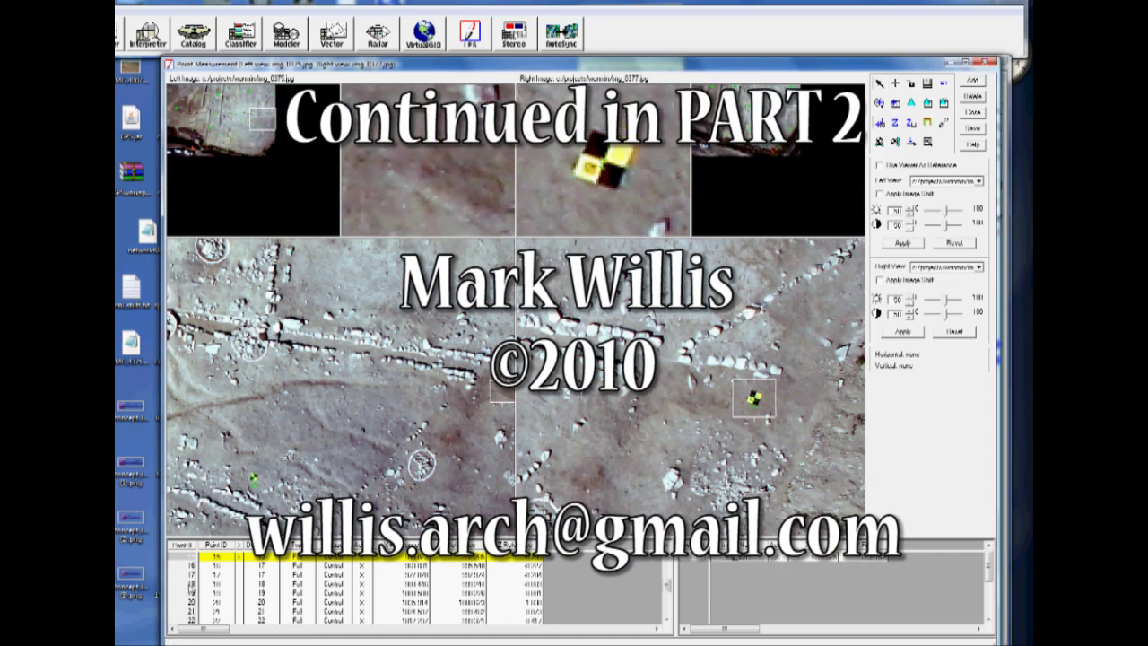
click(190, 567)
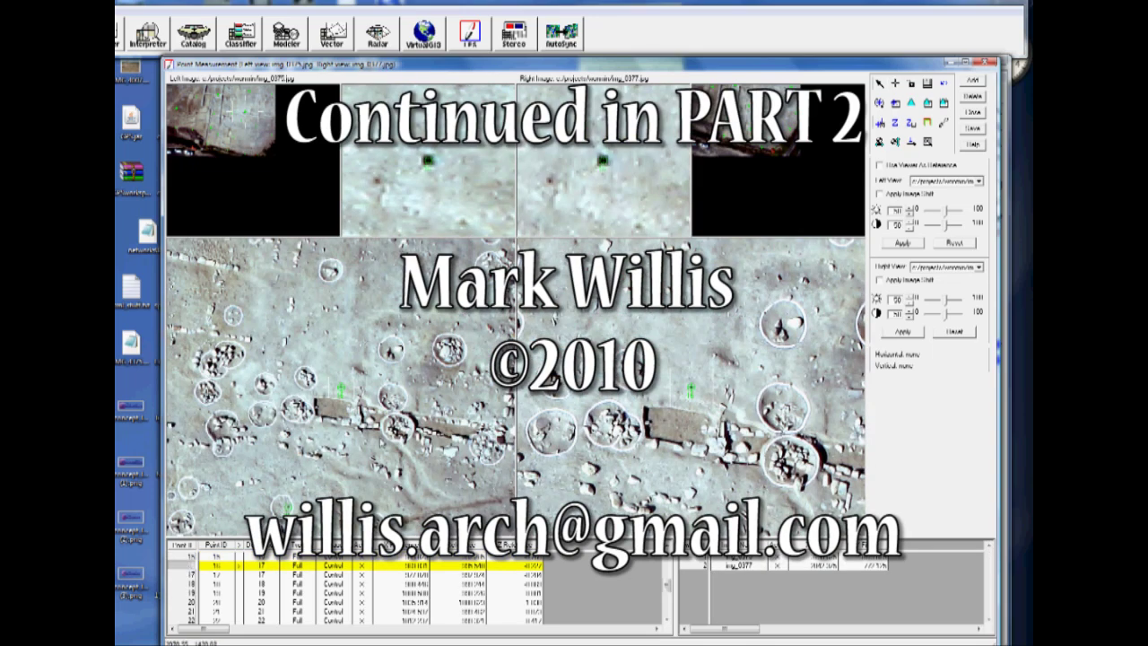